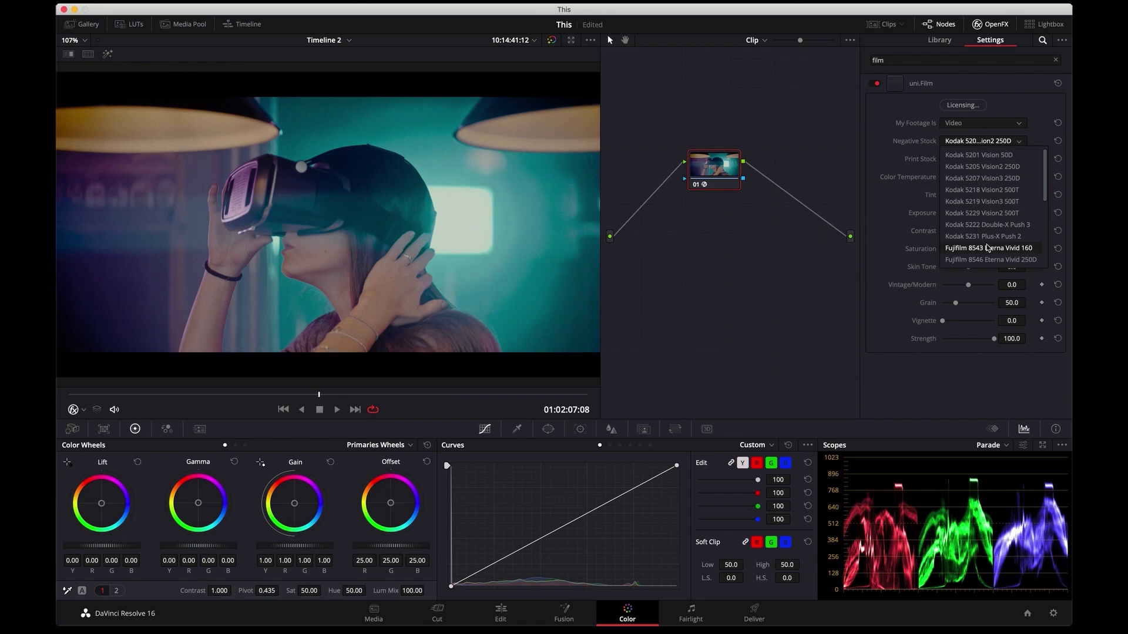
# Choose the Fujifilm 8543 Eterna Vivid 160 stock, the Machines Mojo preset, and Renoiser grain 183.7.
pyautogui.click(988, 247)
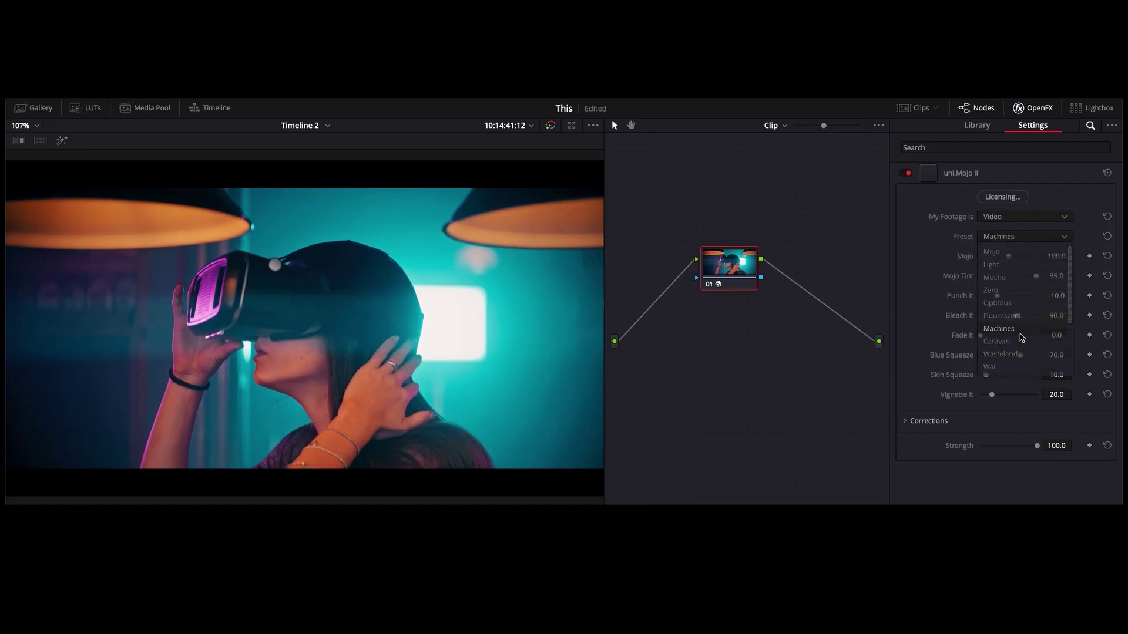
pyautogui.click(1021, 331)
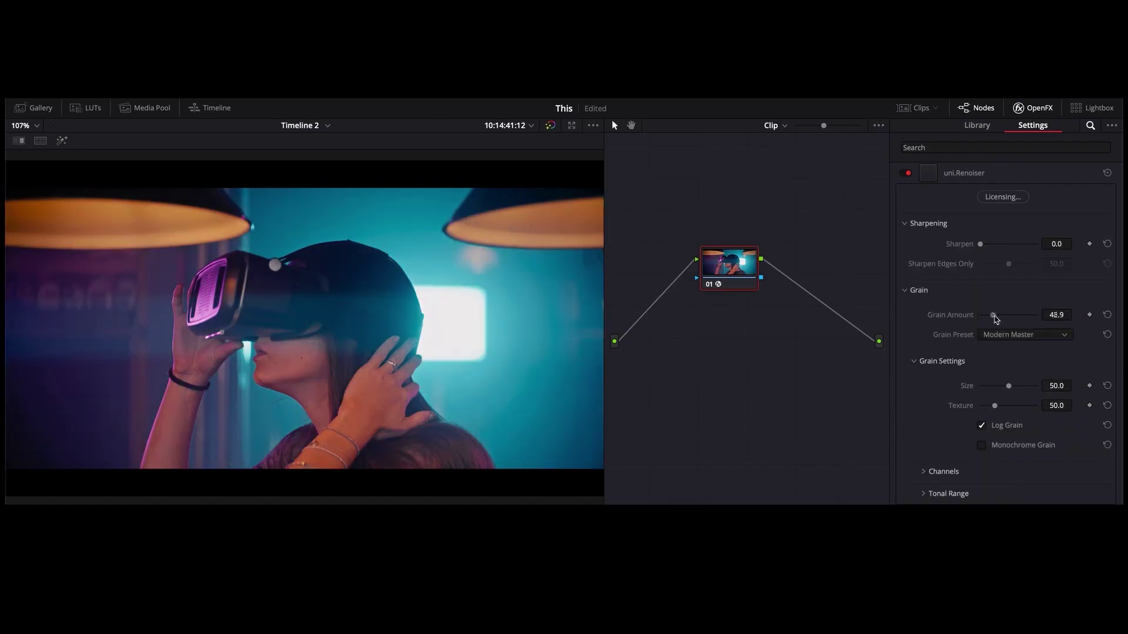
pyautogui.moveTo(993, 316); pyautogui.dragTo(1032, 316)
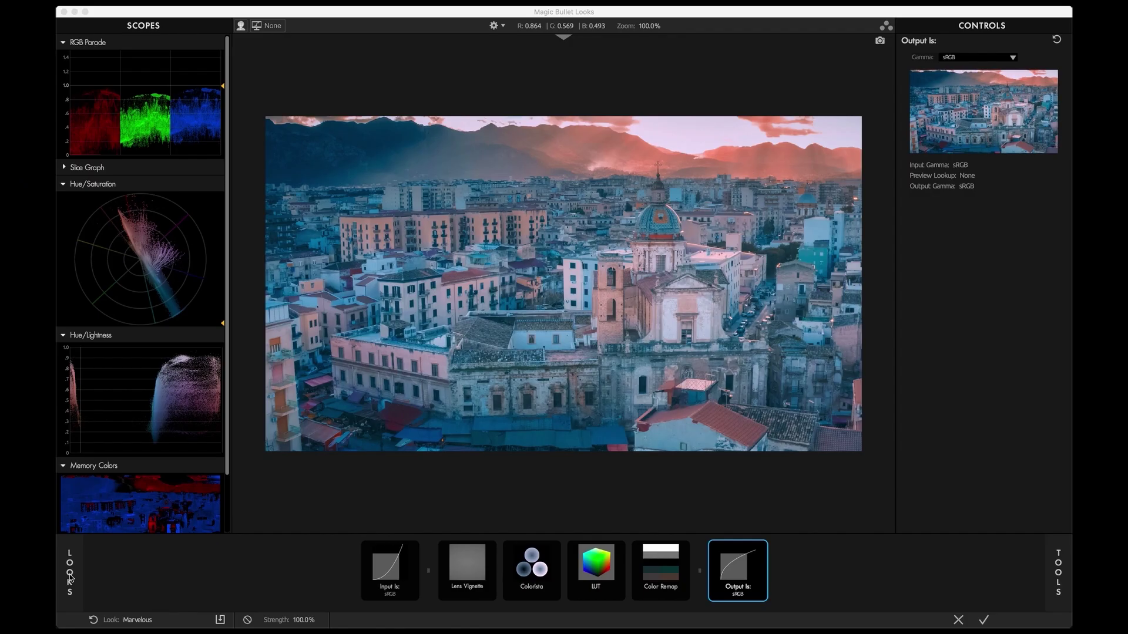
# In Colorista, brighten the highlights, raise saturation to 72.6%, and shift the shadows toward cyan-blue.
pyautogui.click(70, 576)
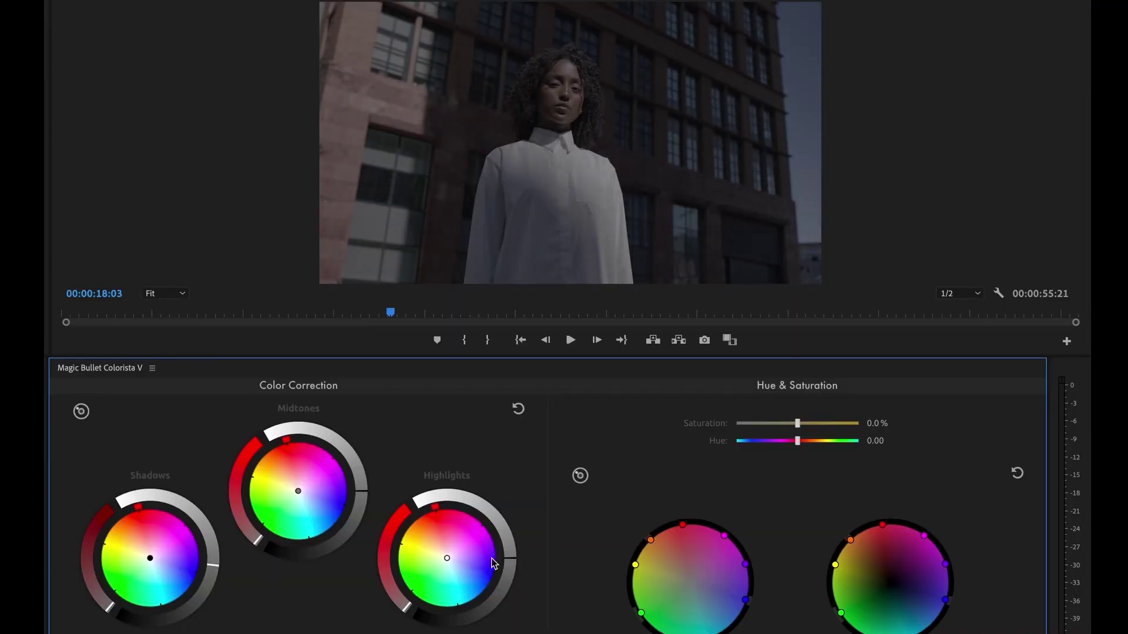
pyautogui.moveTo(512, 561); pyautogui.dragTo(506, 536)
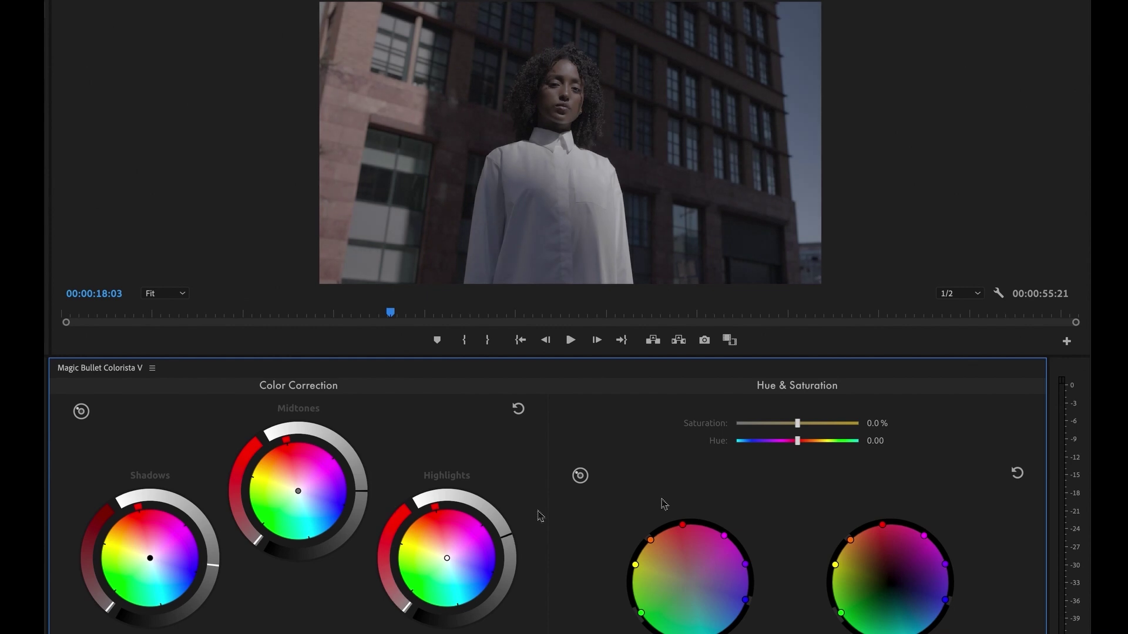
pyautogui.moveTo(798, 424); pyautogui.dragTo(842, 424)
pyautogui.moveTo(156, 557); pyautogui.dragTo(153, 562)
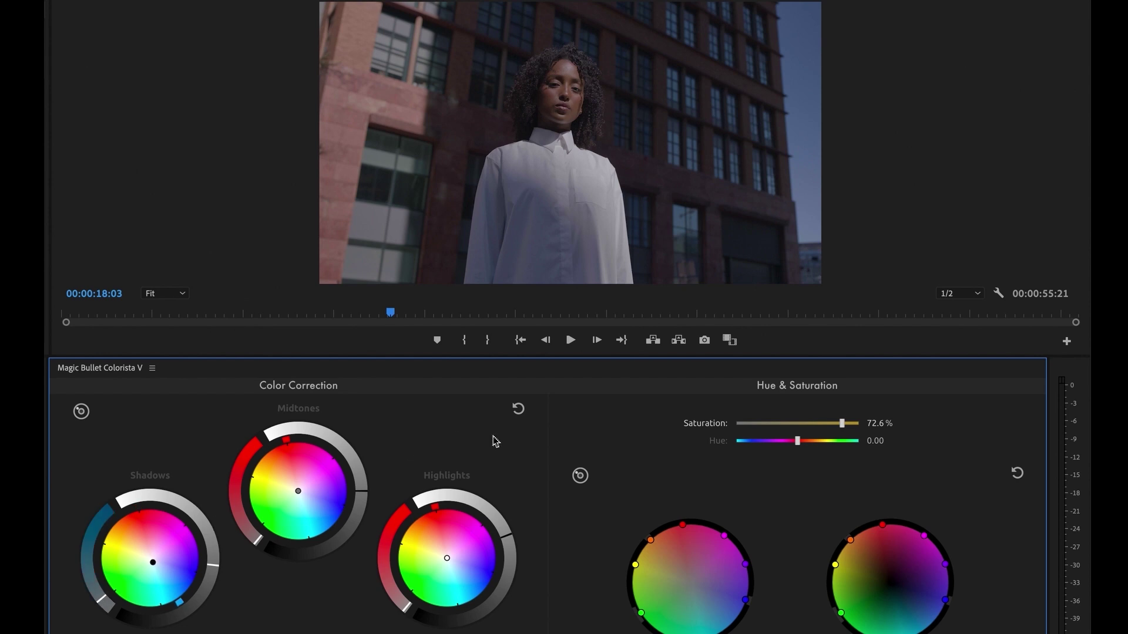
pyautogui.scroll(-5, 496, 442)
pyautogui.scroll(-4, 496, 441)
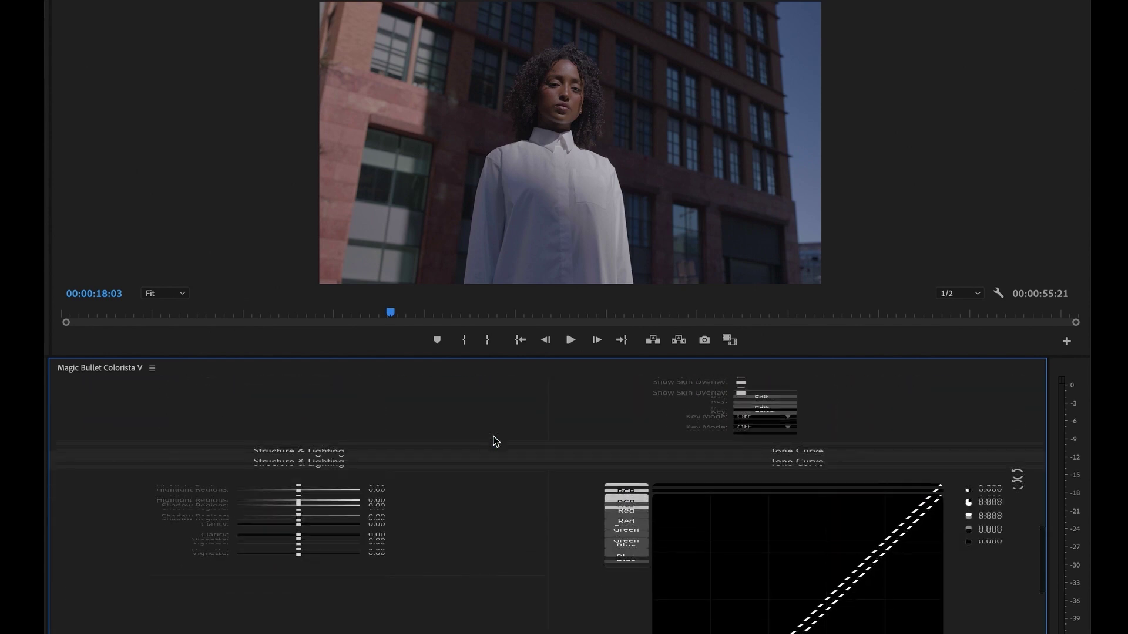
pyautogui.scroll(5, 497, 441)
pyautogui.scroll(5, 497, 442)
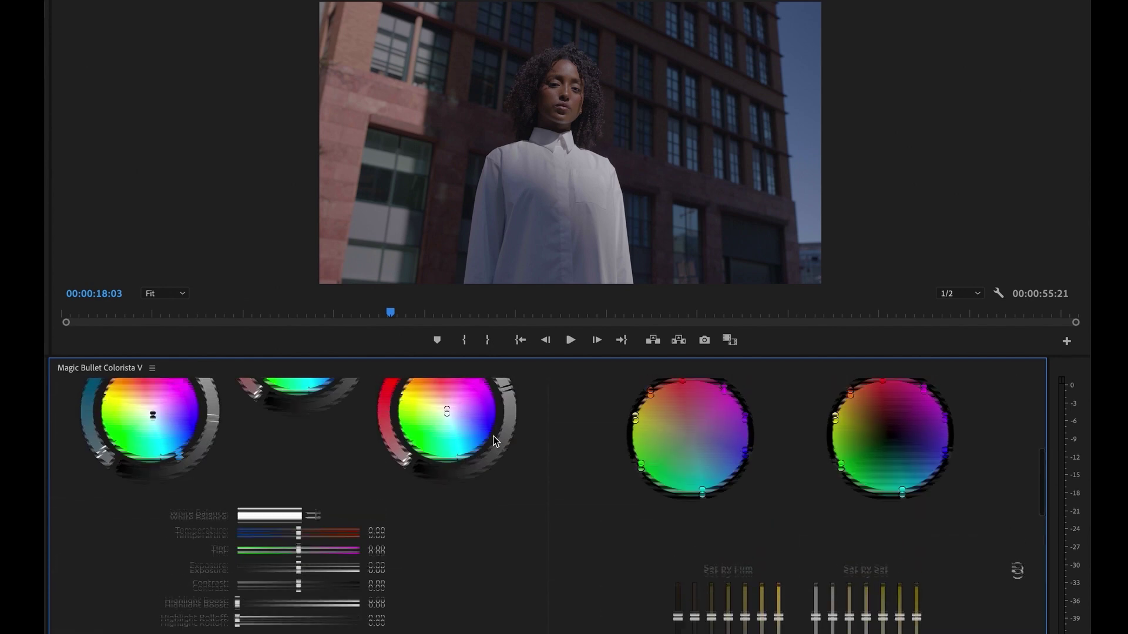
pyautogui.scroll(2, 497, 442)
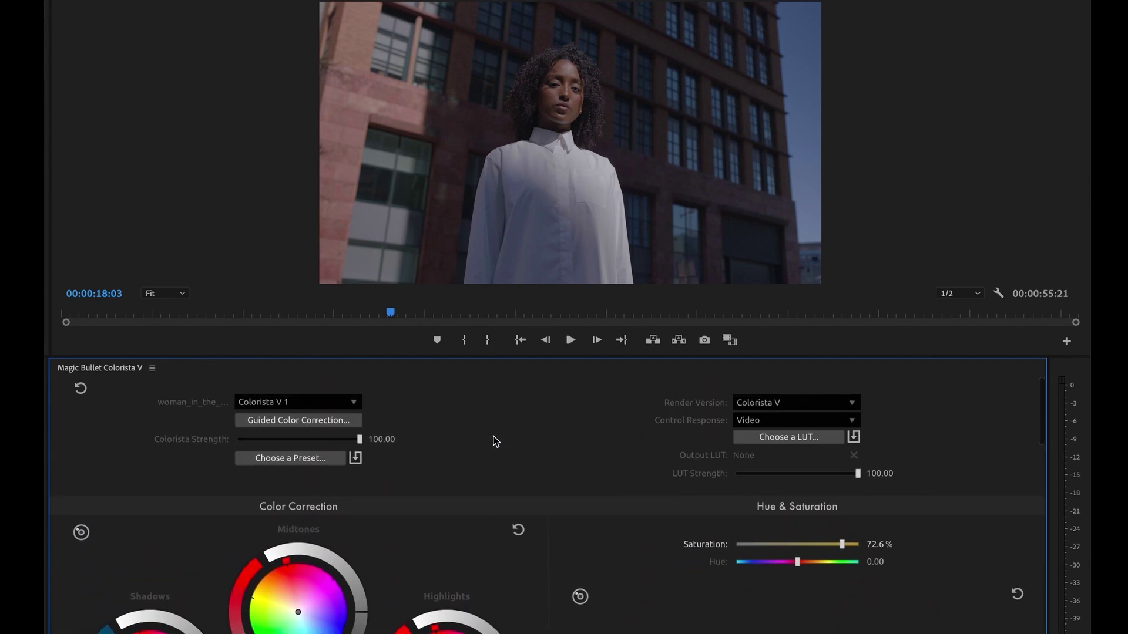
# Start Guided Color Correction for flat video and lower the black levels slightly.
pyautogui.click(314, 423)
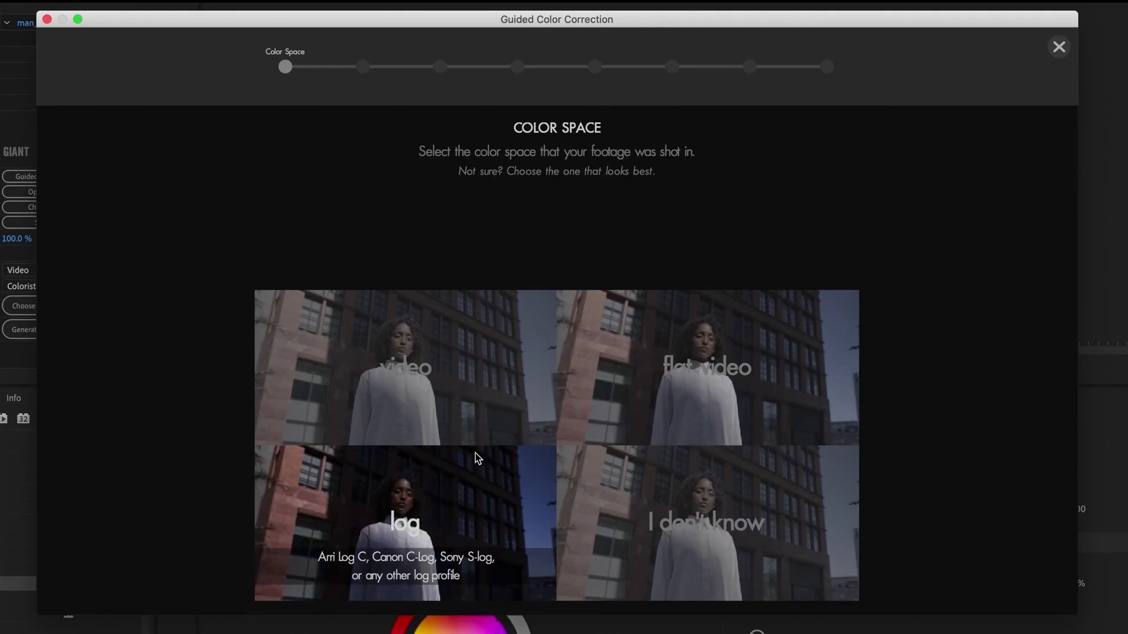
pyautogui.click(648, 393)
pyautogui.click(720, 235)
pyautogui.moveTo(557, 232); pyautogui.dragTo(587, 234)
pyautogui.click(708, 233)
# Pass midtones and contrast, boost saturation, fine-tune temperature and tint, then finish the guided correction.
pyautogui.click(710, 232)
pyautogui.click(710, 232)
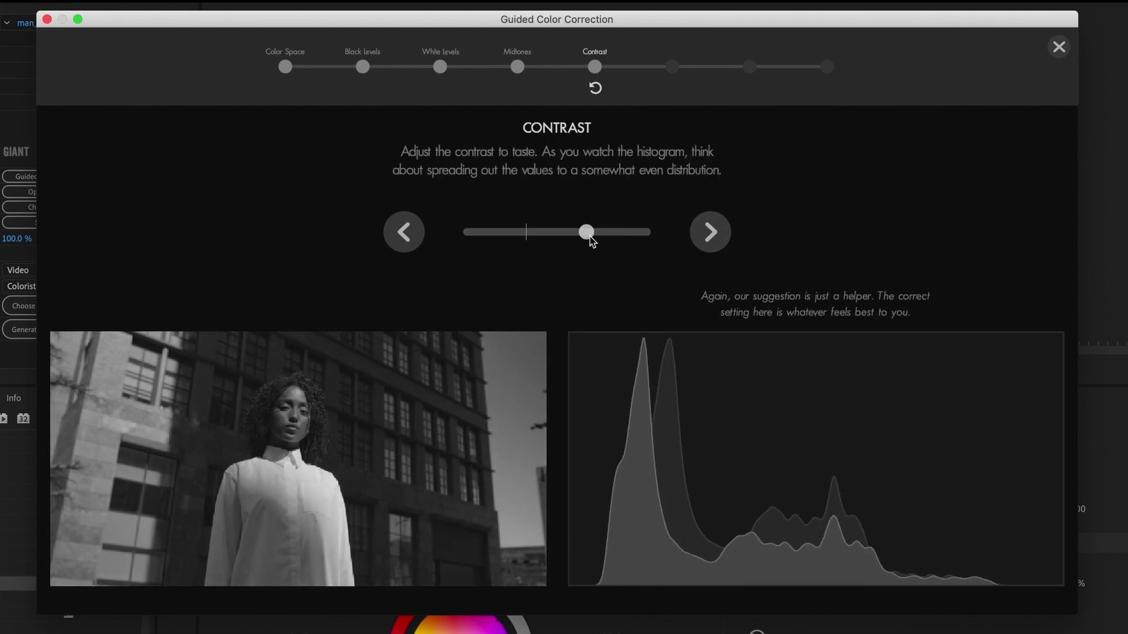
pyautogui.click(709, 233)
pyautogui.moveTo(467, 232); pyautogui.dragTo(647, 232)
pyautogui.click(709, 235)
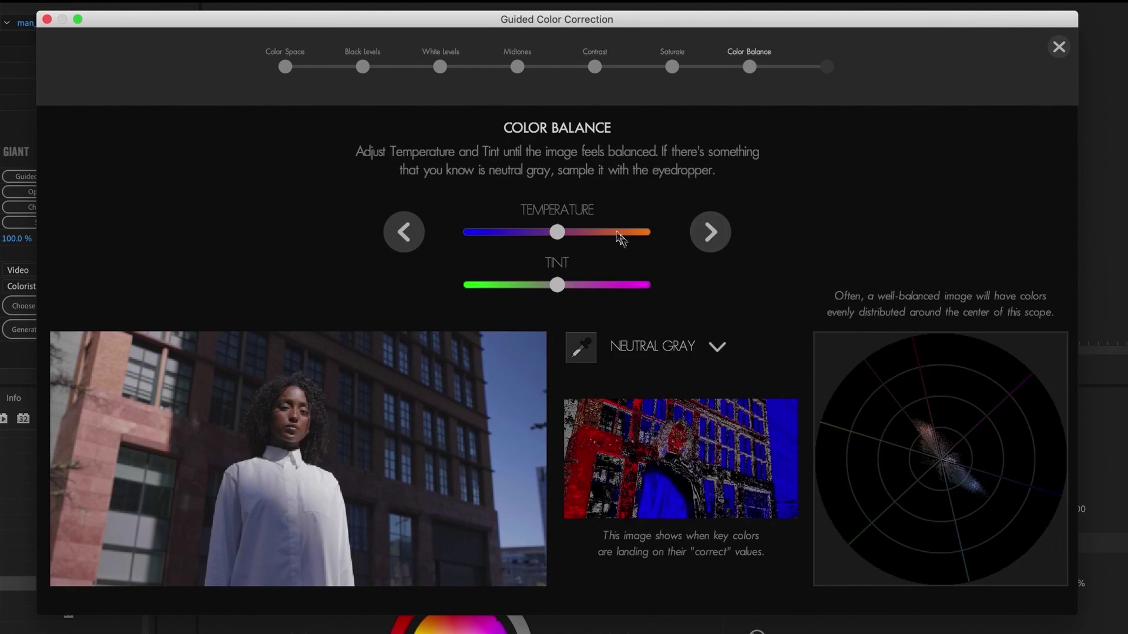
pyautogui.moveTo(941, 442); pyautogui.dragTo(907, 460)
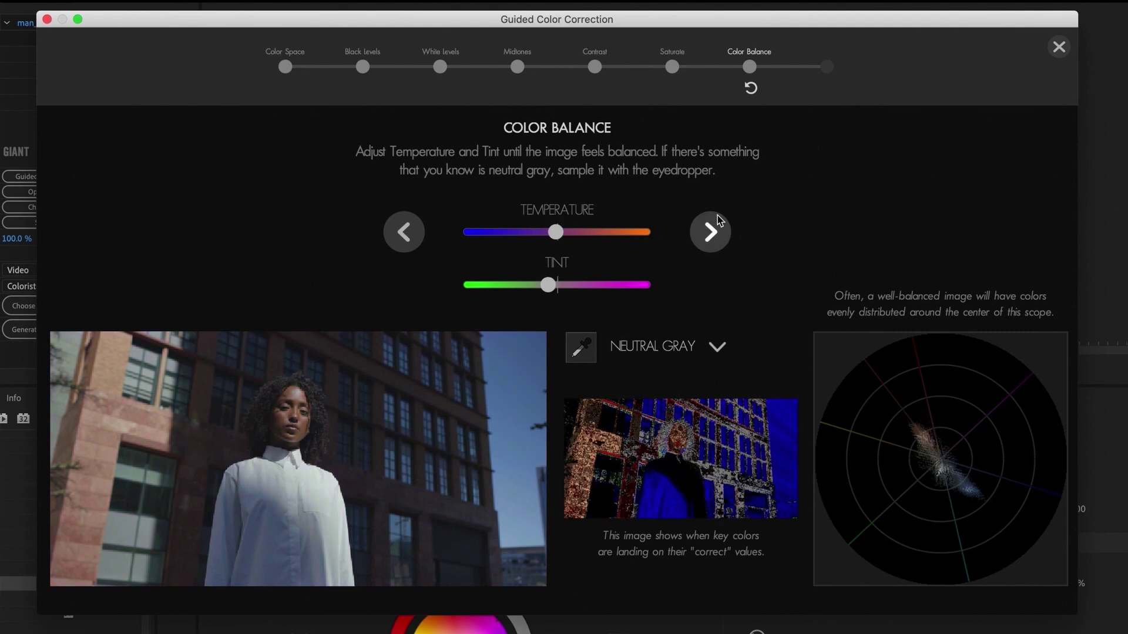
pyautogui.click(711, 232)
pyautogui.click(593, 231)
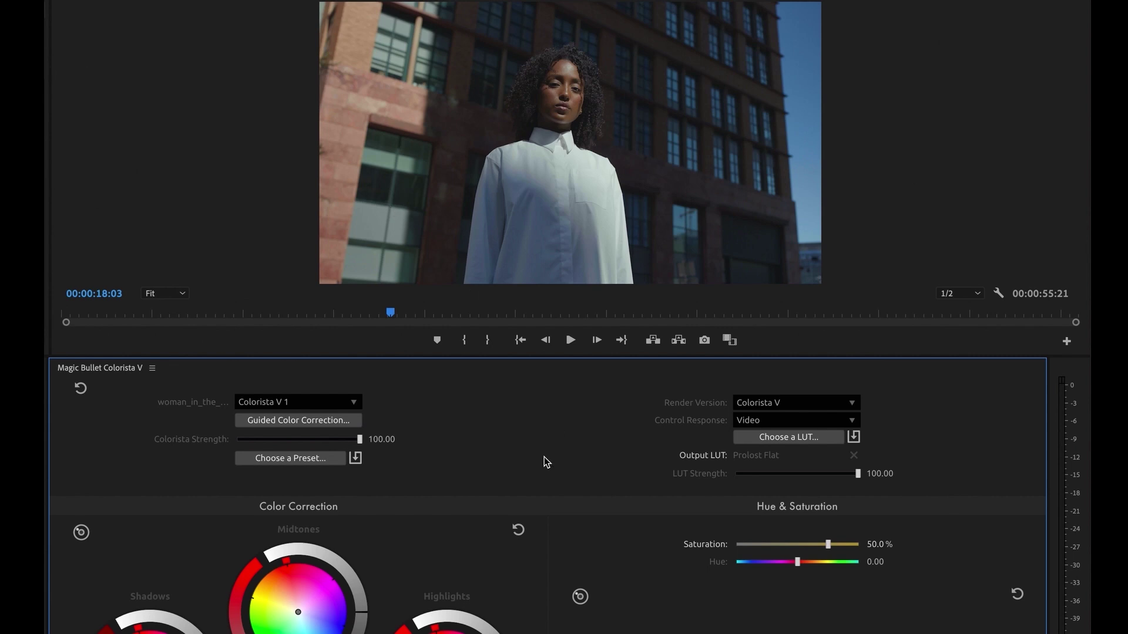
# Push the Shadows wheel puck toward blue-cyan and the Highlights puck toward orange.
pyautogui.scroll(-5, 656, 574)
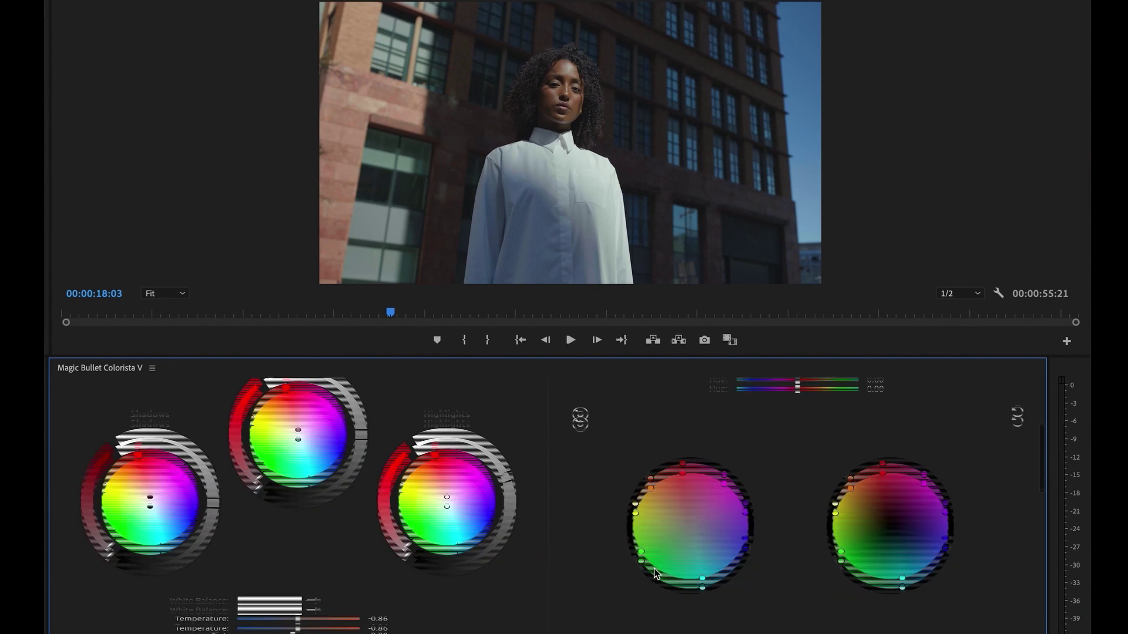
pyautogui.scroll(2, 655, 571)
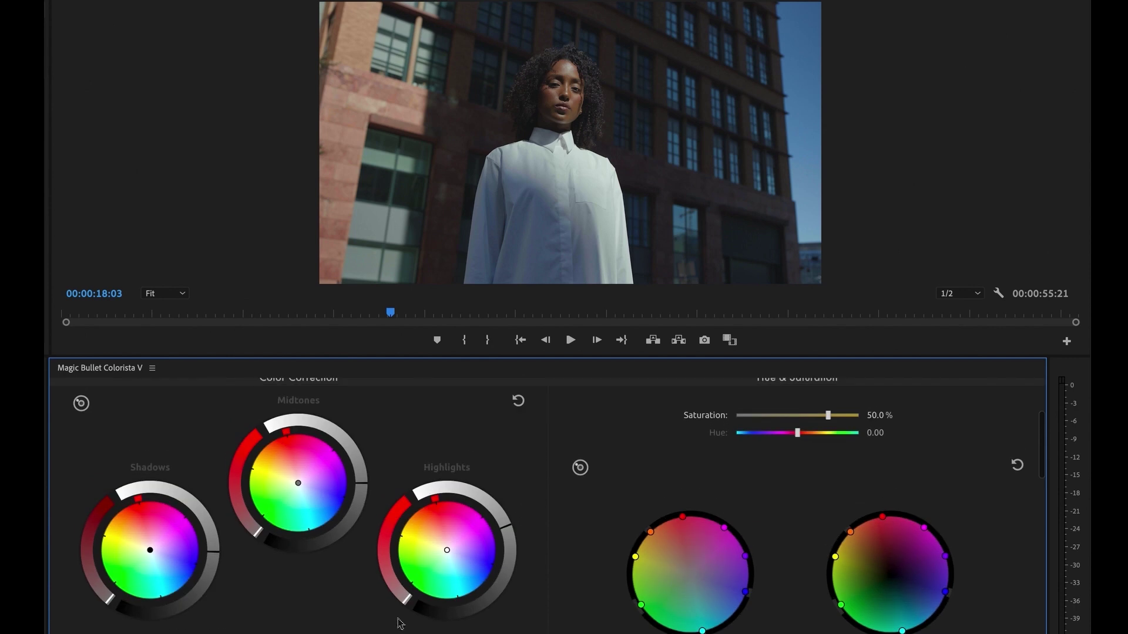
pyautogui.moveTo(150, 550); pyautogui.dragTo(155, 556)
pyautogui.moveTo(447, 551); pyautogui.dragTo(438, 539)
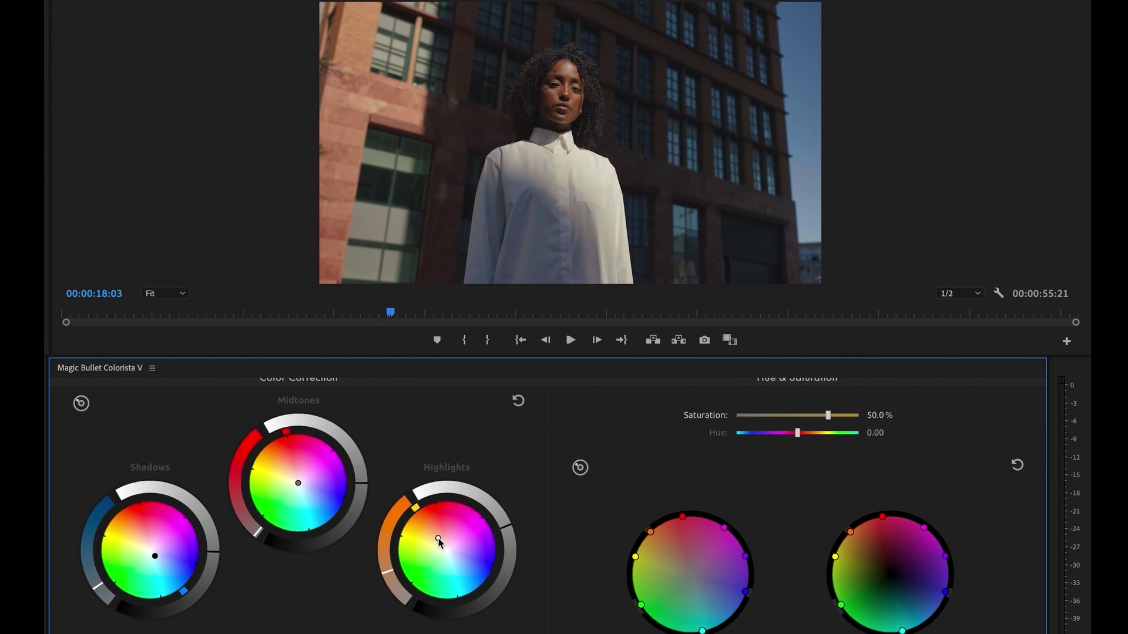
pyautogui.scroll(3, 575, 496)
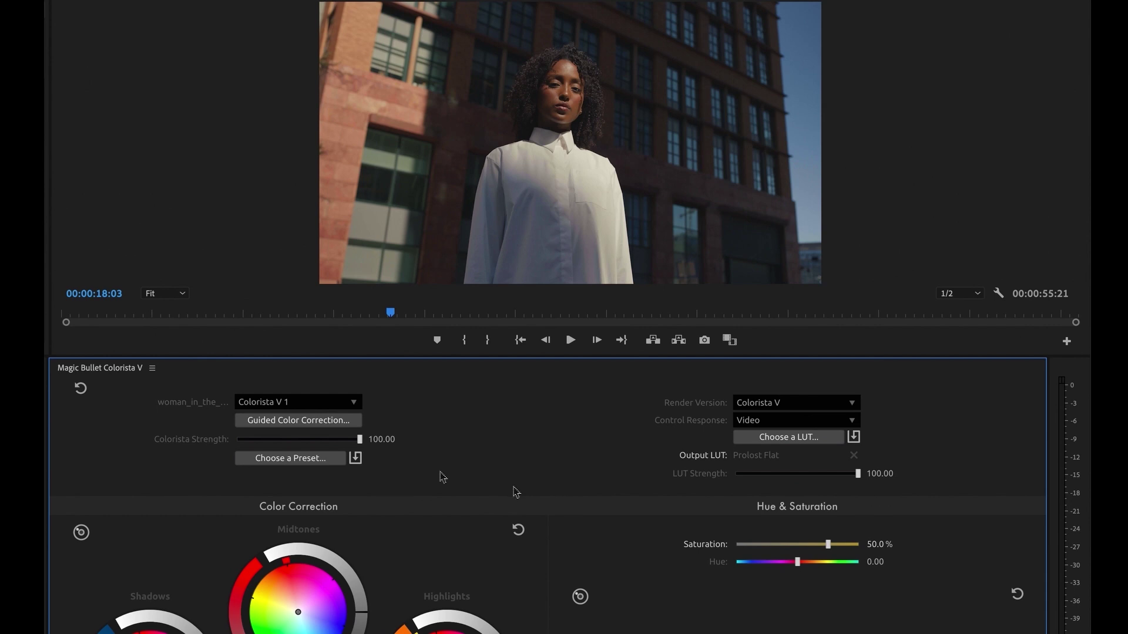
# Save the current grade as preset 'Sunny Day' in the 'DTLA' folder.
pyautogui.click(355, 457)
pyautogui.moveTo(451, 134); pyautogui.dragTo(297, 110)
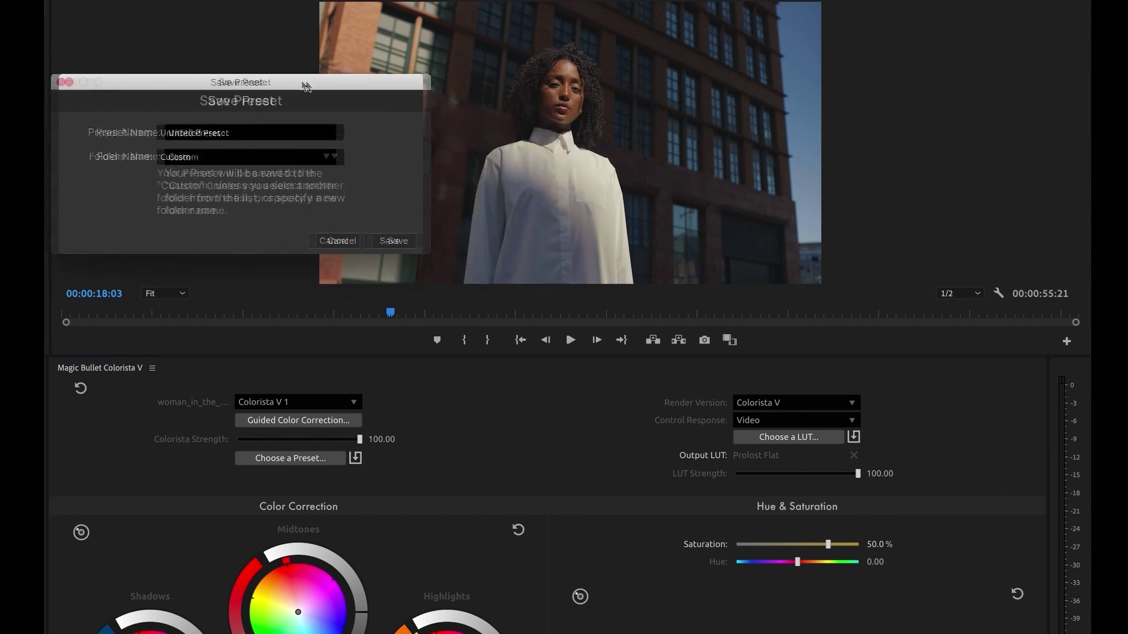
pyautogui.moveTo(236, 134); pyautogui.dragTo(157, 139)
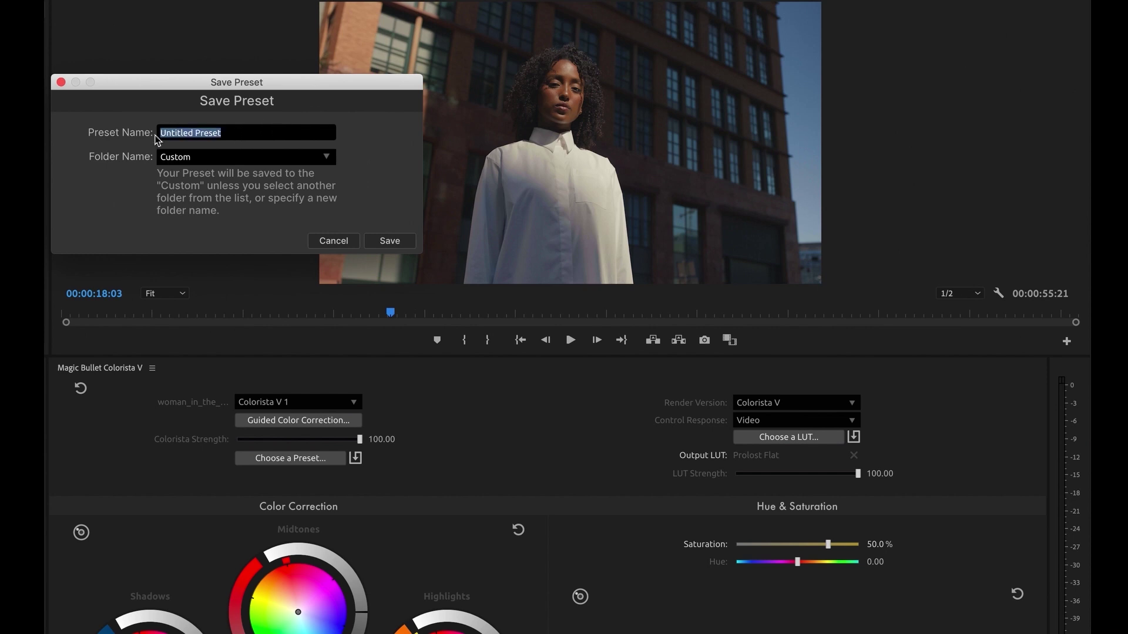
pyautogui.write('Sunny Day')
pyautogui.moveTo(223, 158); pyautogui.dragTo(154, 160)
pyautogui.write('DTL')
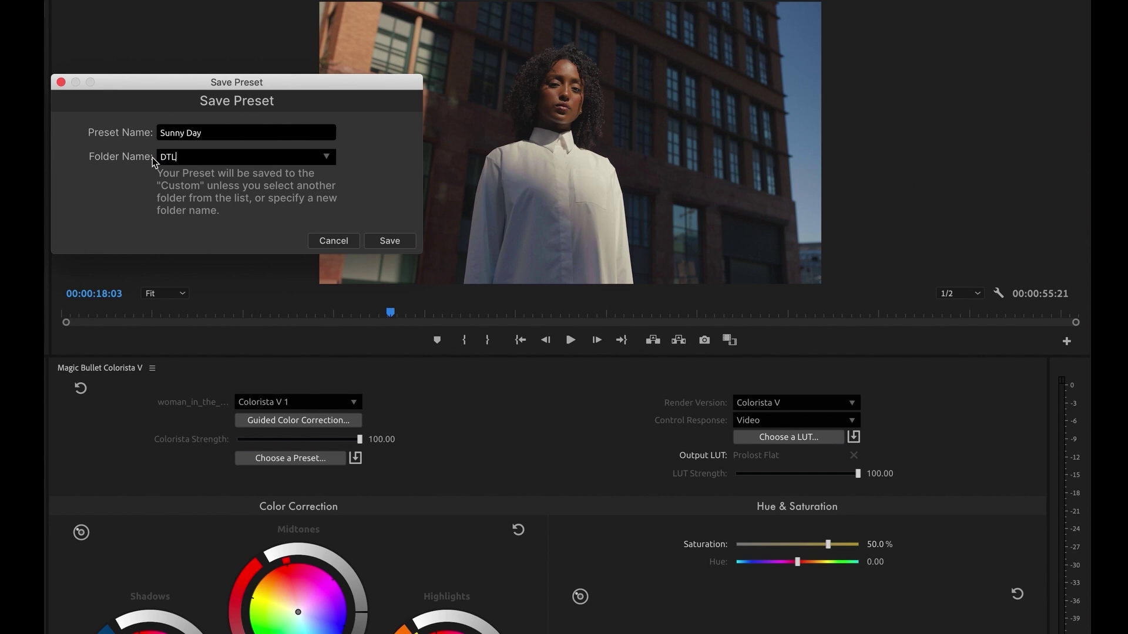
pyautogui.write('A')
pyautogui.click(396, 241)
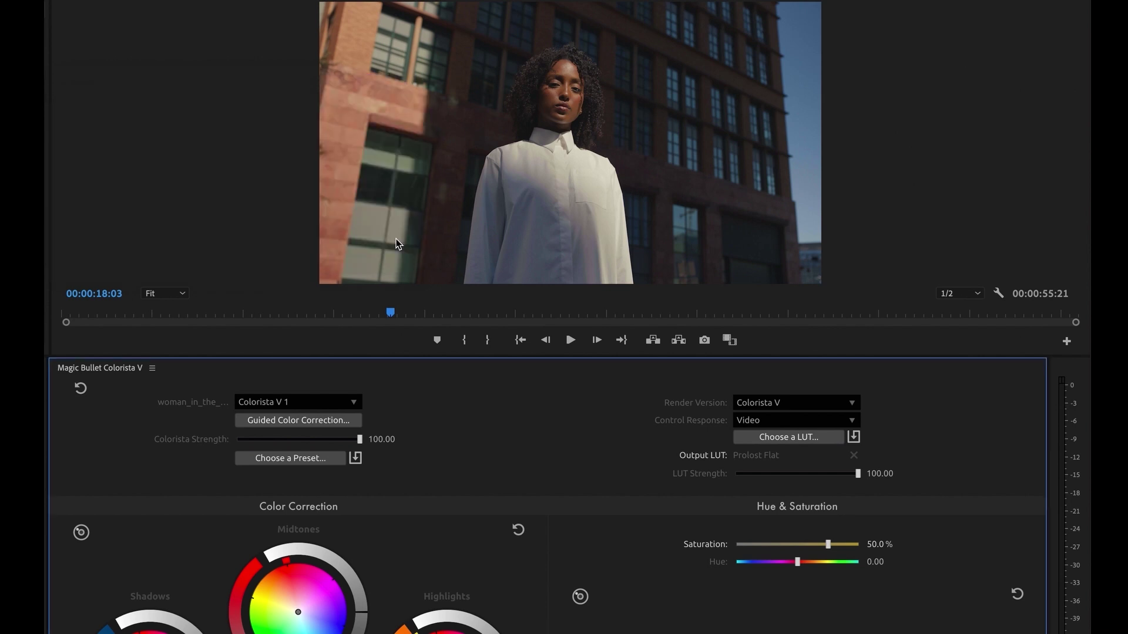
# In the preset browser, search presets for 'tea', then clear the search.
pyautogui.click(266, 459)
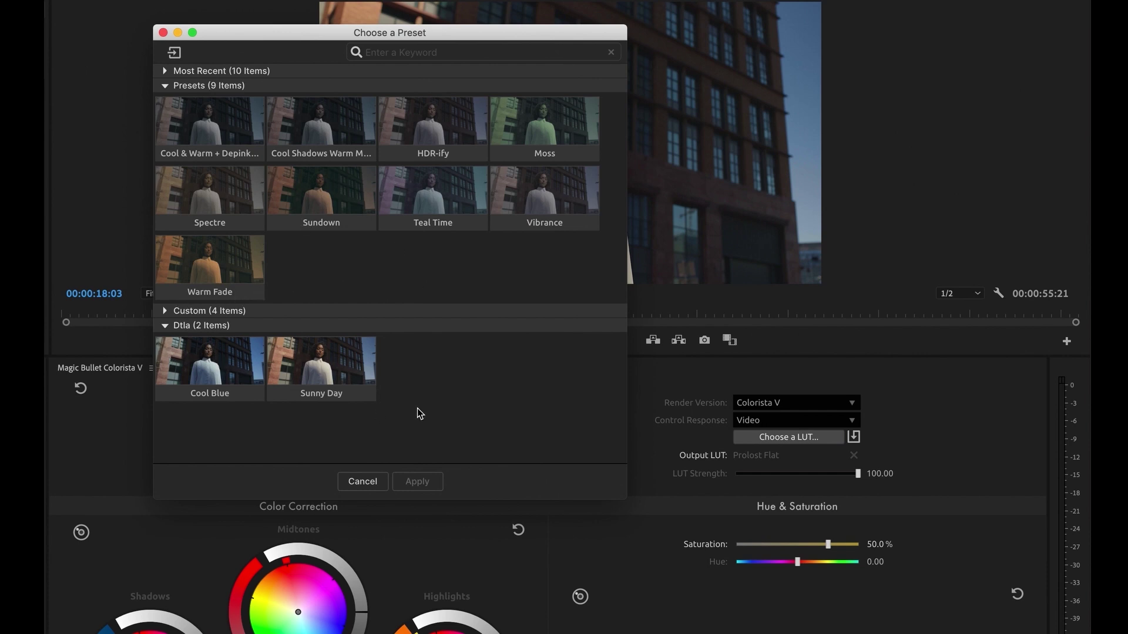
pyautogui.click(443, 53)
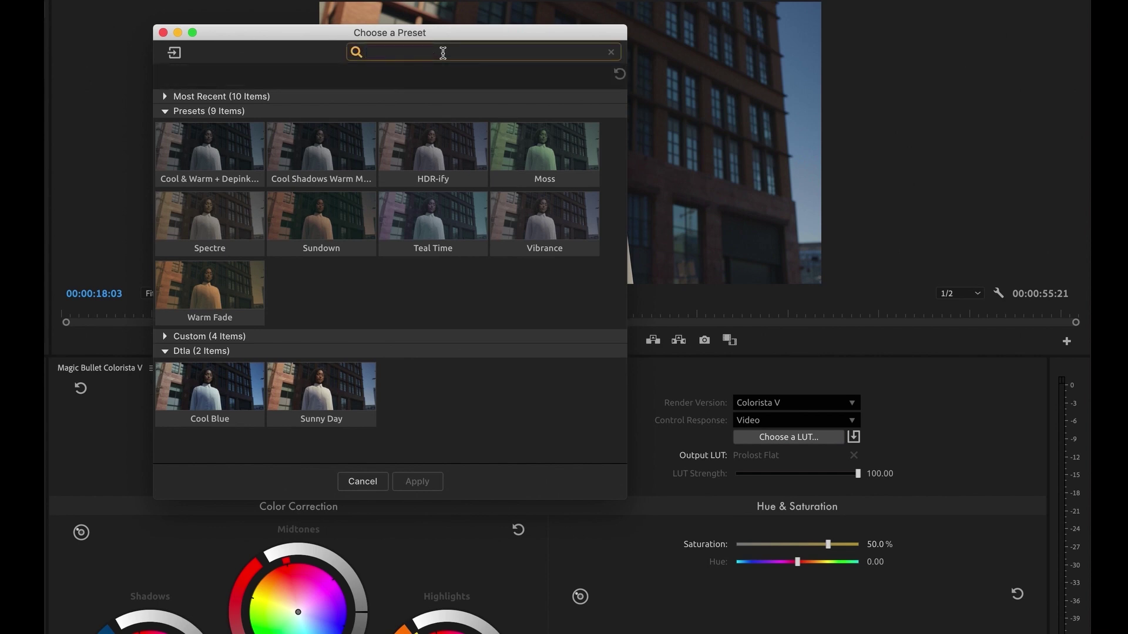
pyautogui.write('teal')
pyautogui.click(611, 53)
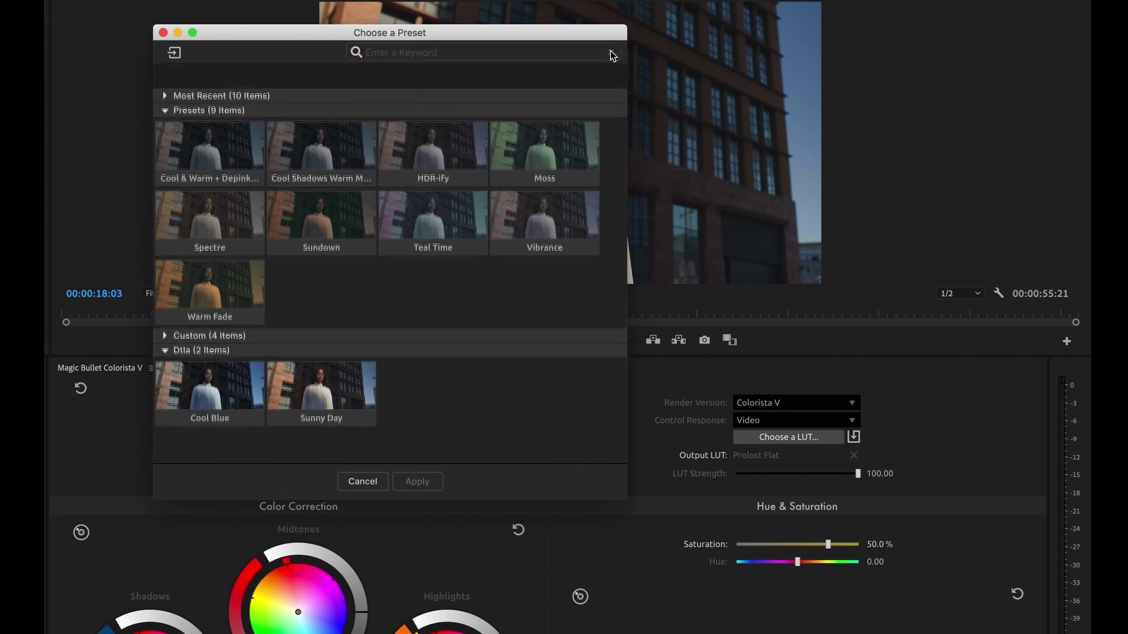
# Import the Classic Looks preset folder and apply Cool Classic to the woman clip.
pyautogui.click(174, 52)
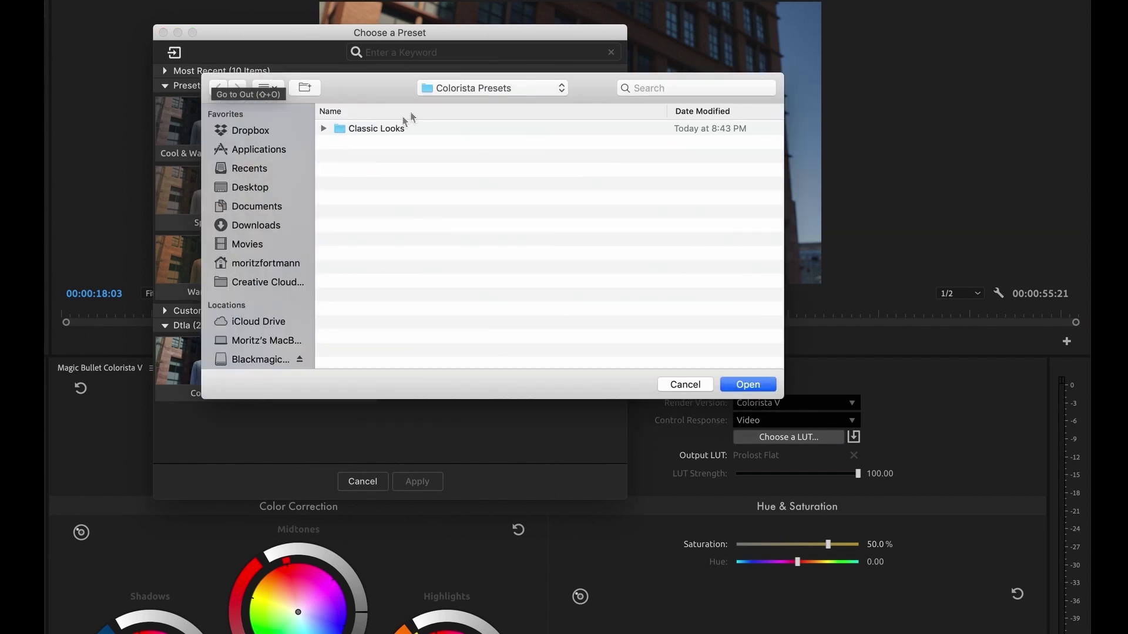
pyautogui.click(373, 129)
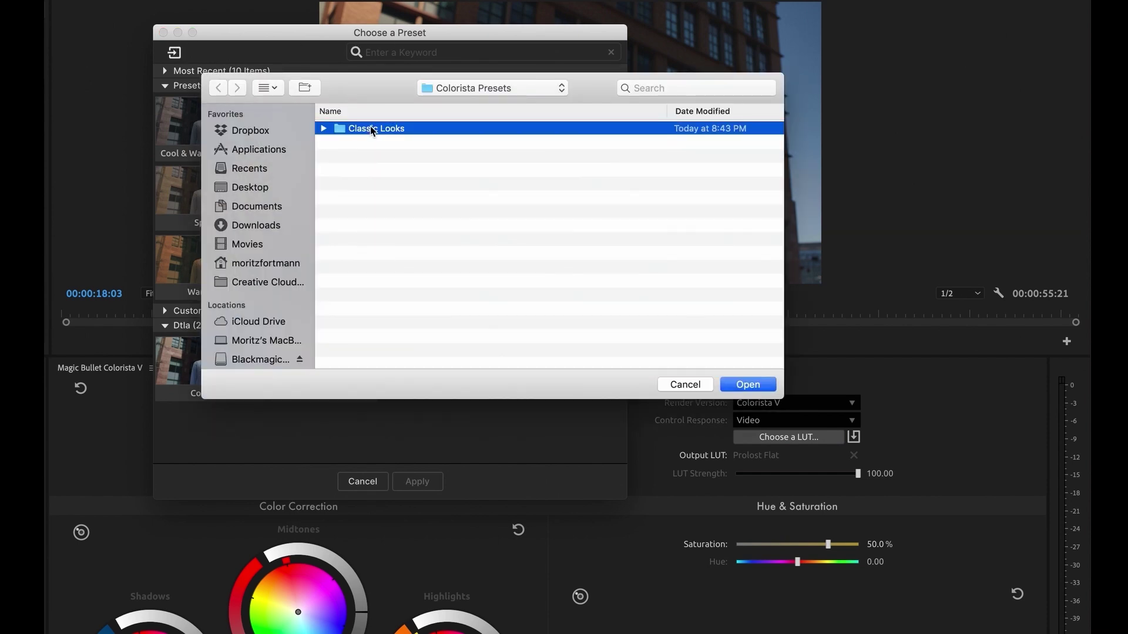
pyautogui.click(748, 384)
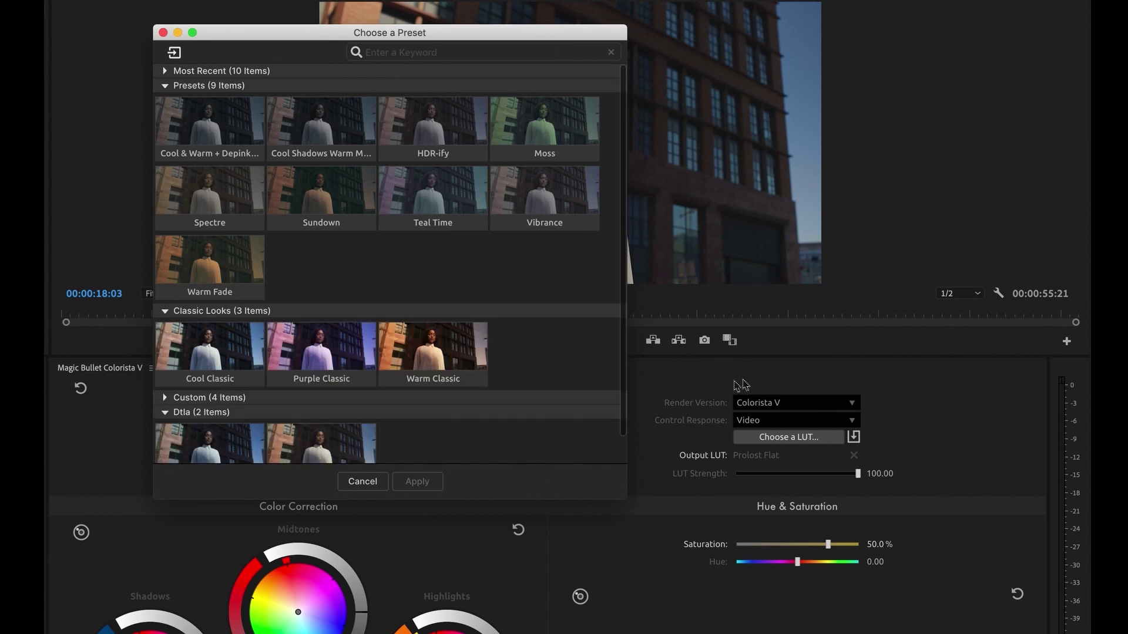
pyautogui.click(242, 336)
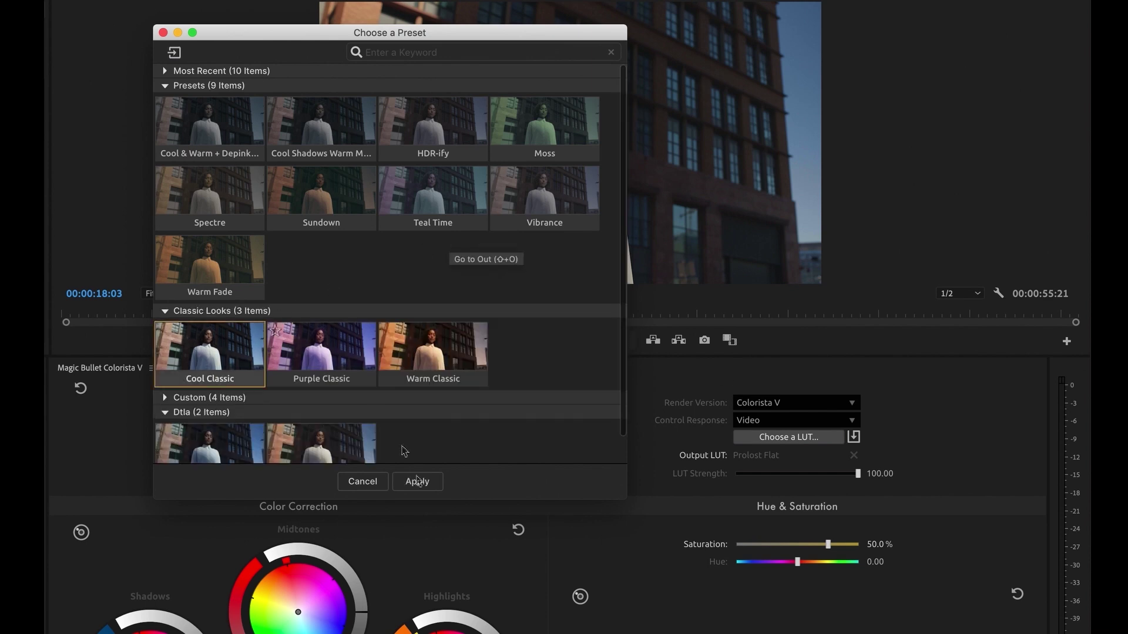
pyautogui.click(418, 482)
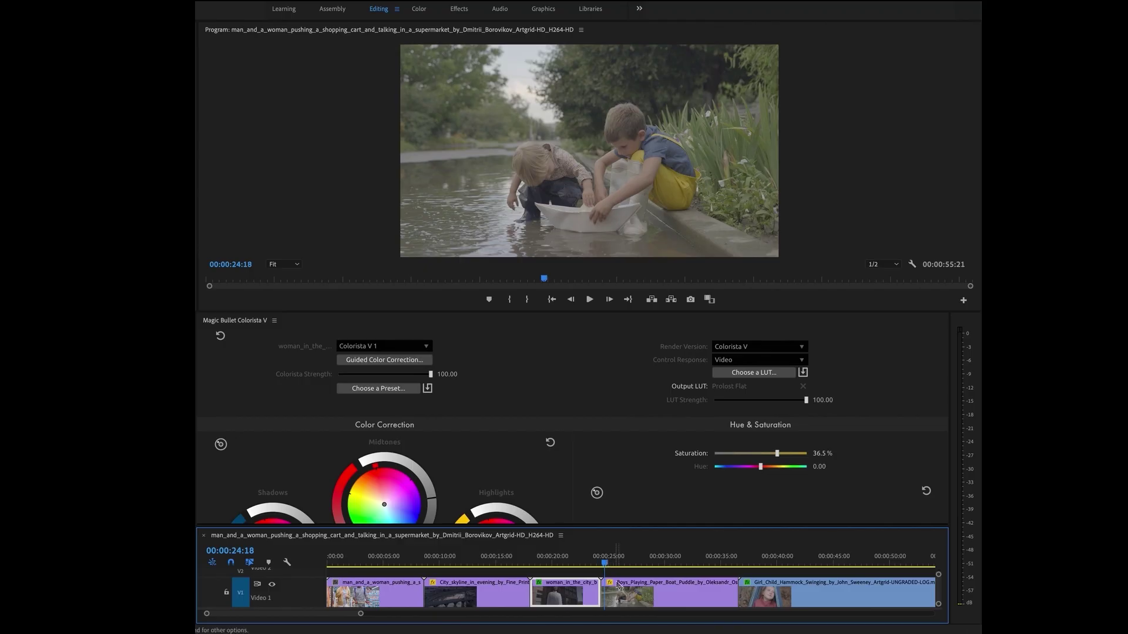
# Select the boys paper boat clip and apply a classic look preset to it.
pyautogui.click(619, 590)
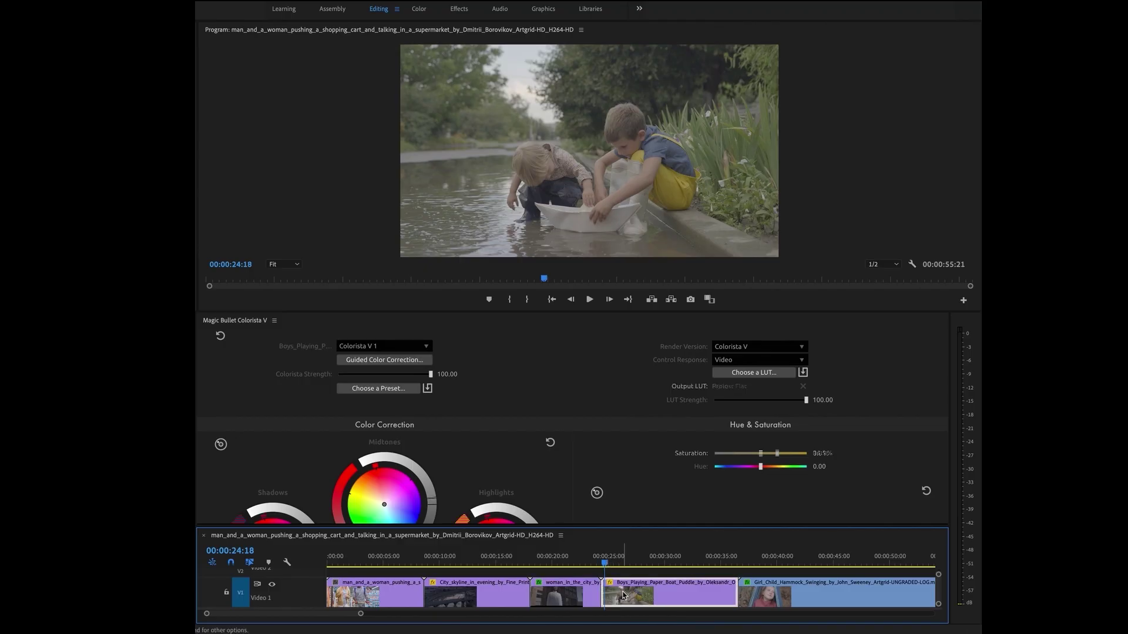
pyautogui.click(391, 390)
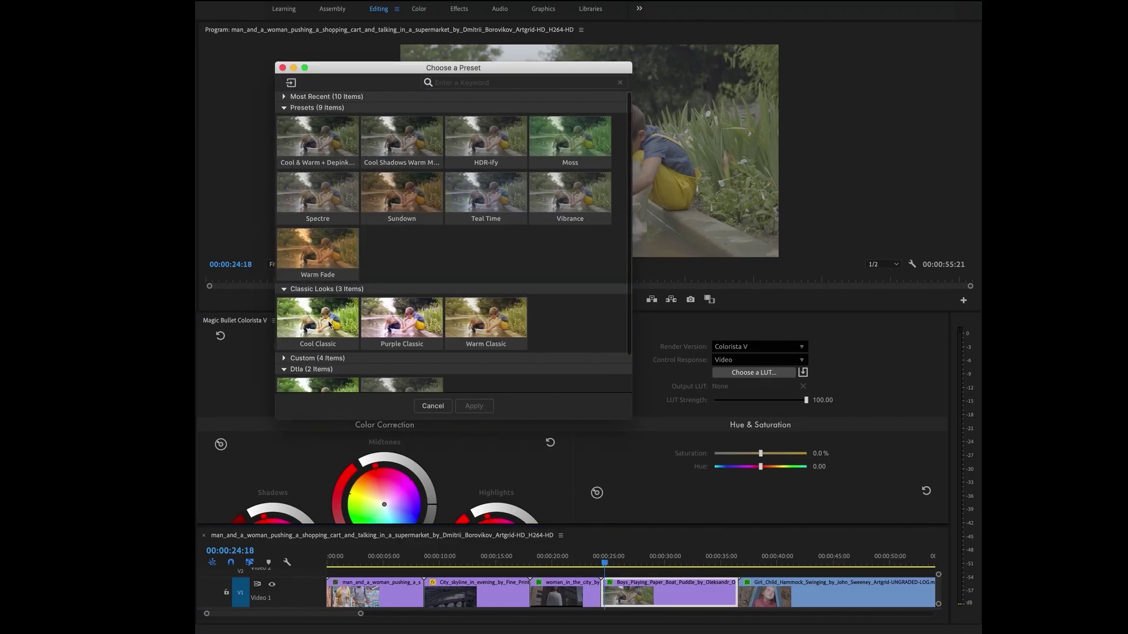
pyautogui.click(485, 318)
pyautogui.click(474, 406)
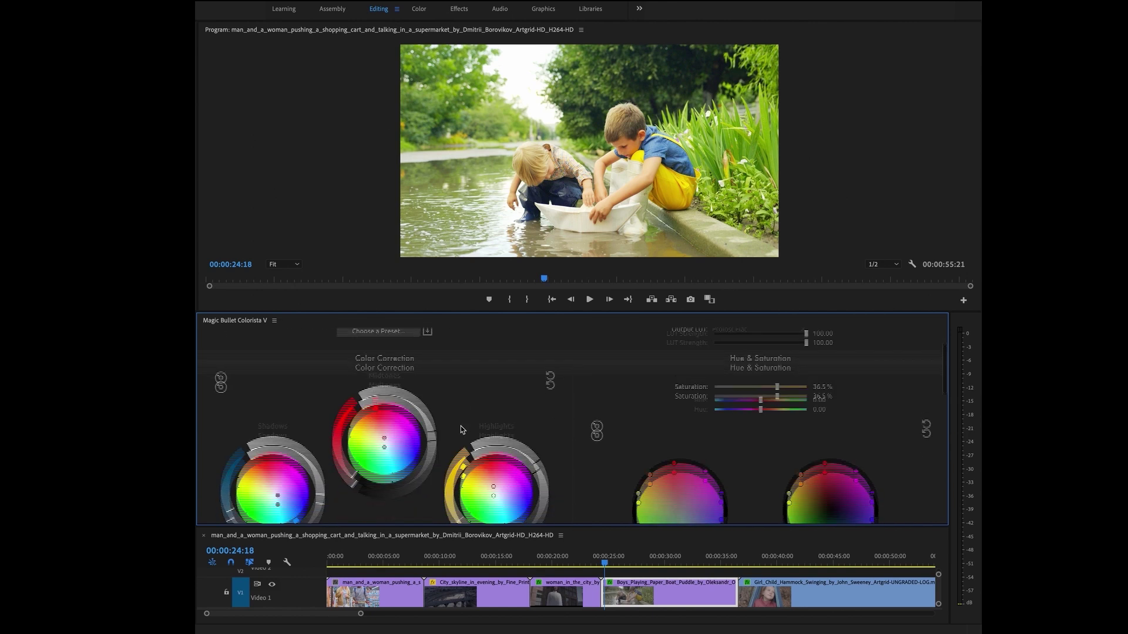
# Shift the midtones toward blue and raise Highlight Regions to 55.95.
pyautogui.scroll(-2, 461, 425)
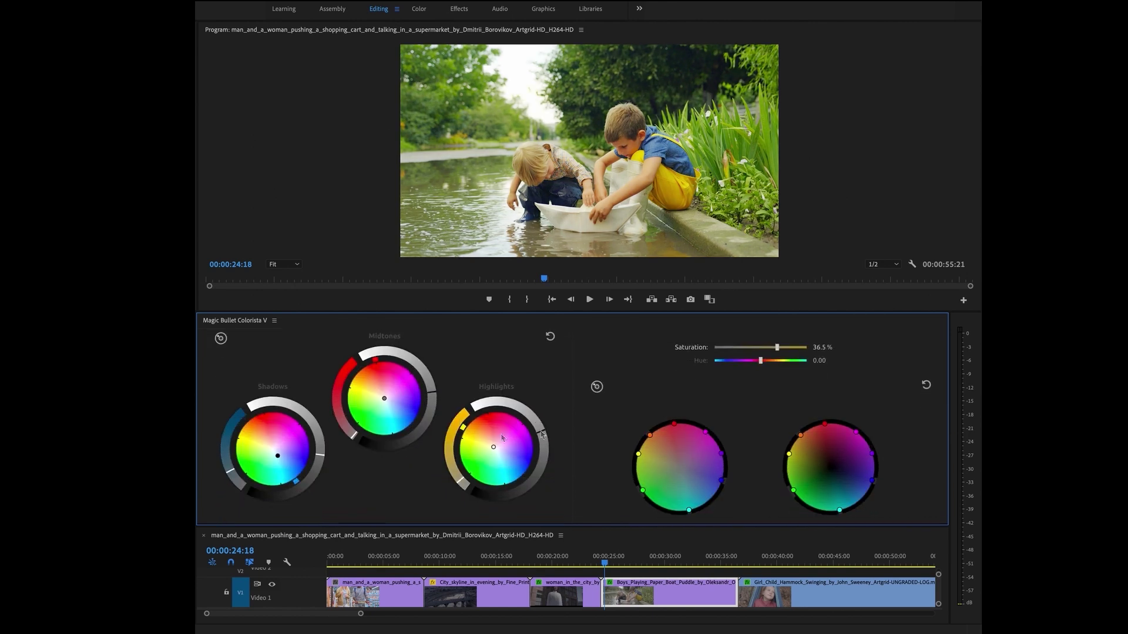
pyautogui.moveTo(384, 398); pyautogui.dragTo(394, 406)
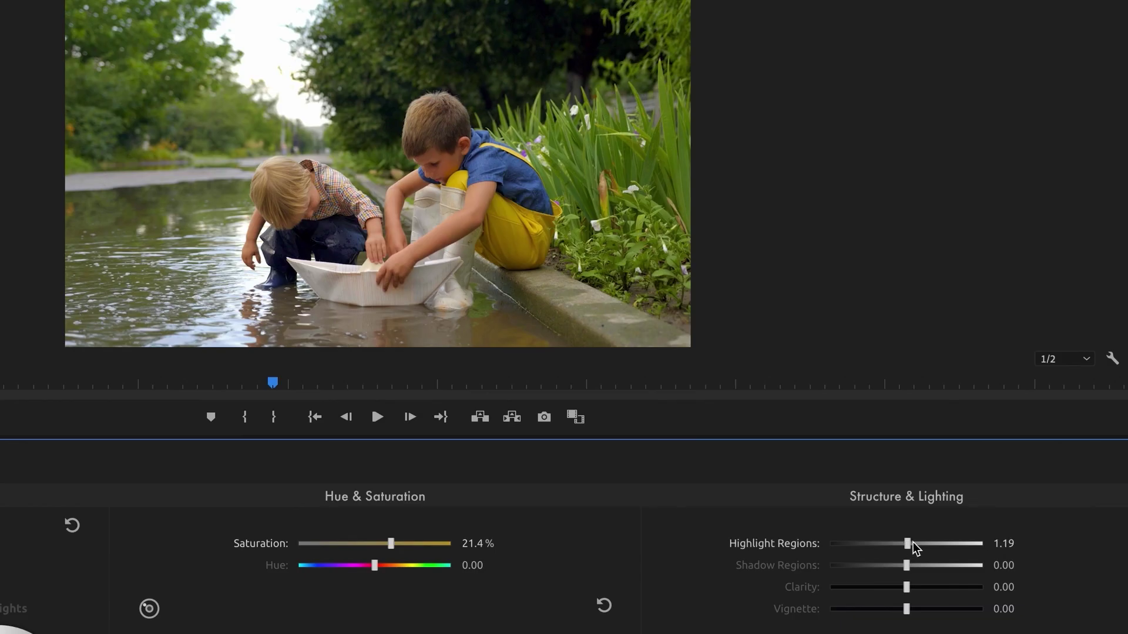
pyautogui.moveTo(909, 544); pyautogui.dragTo(825, 558)
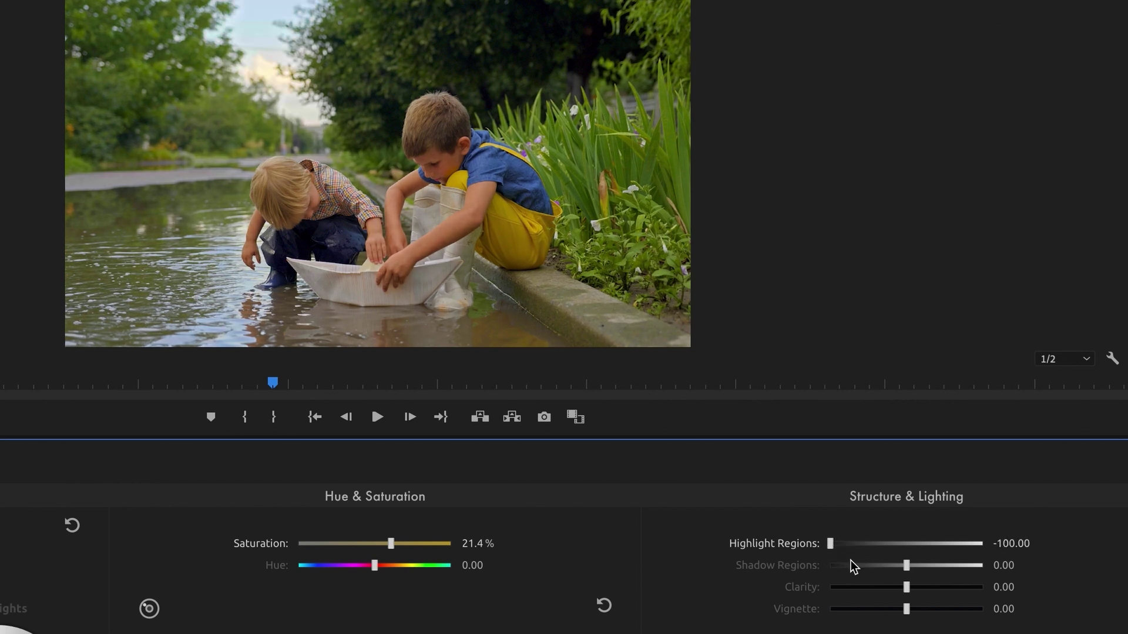
# Try the Shadow Regions slider, then raise Highlight Boost to about 77.38.
pyautogui.moveTo(906, 562)
pyautogui.mouseDown()
pyautogui.moveTo(950, 557)
pyautogui.moveTo(907, 565)
pyautogui.mouseUp()
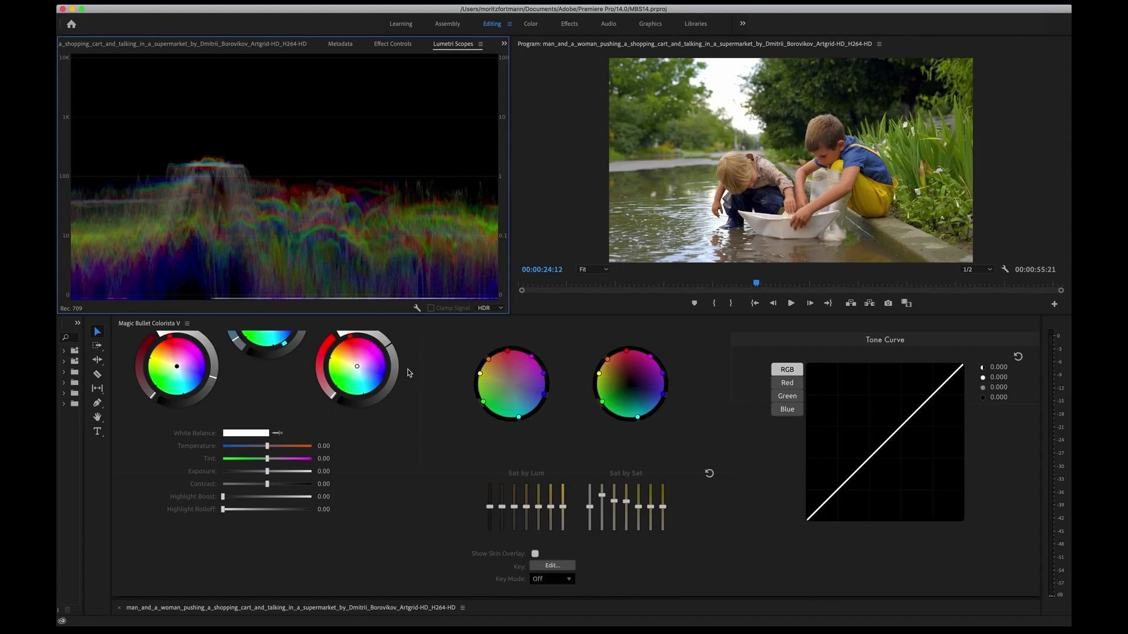
pyautogui.scroll(5, 409, 372)
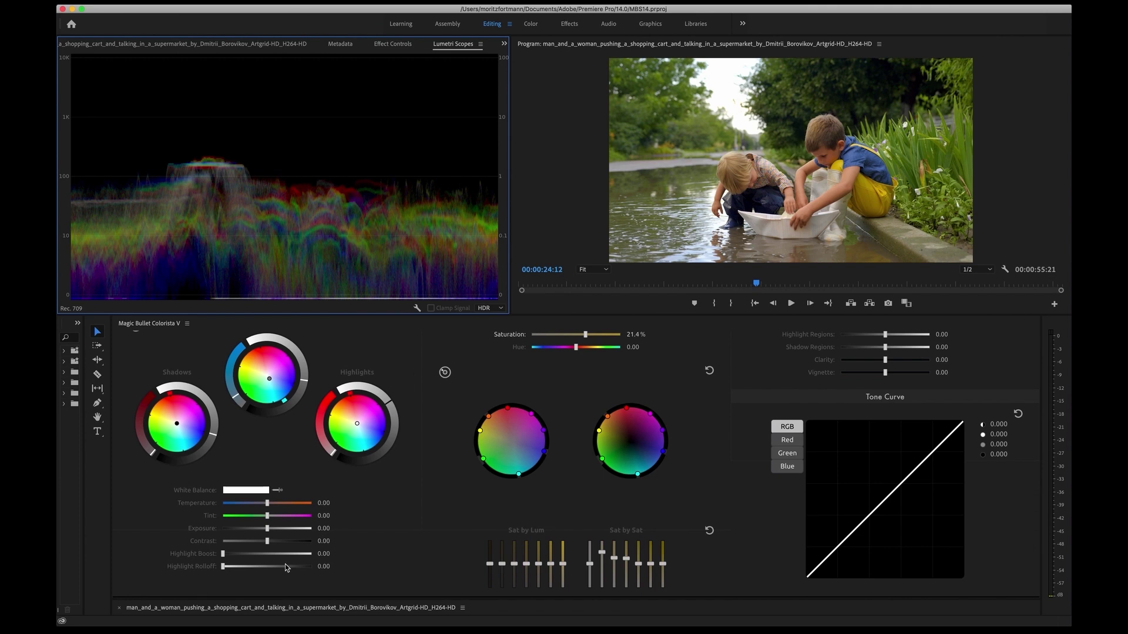
pyautogui.moveTo(225, 557); pyautogui.dragTo(293, 553)
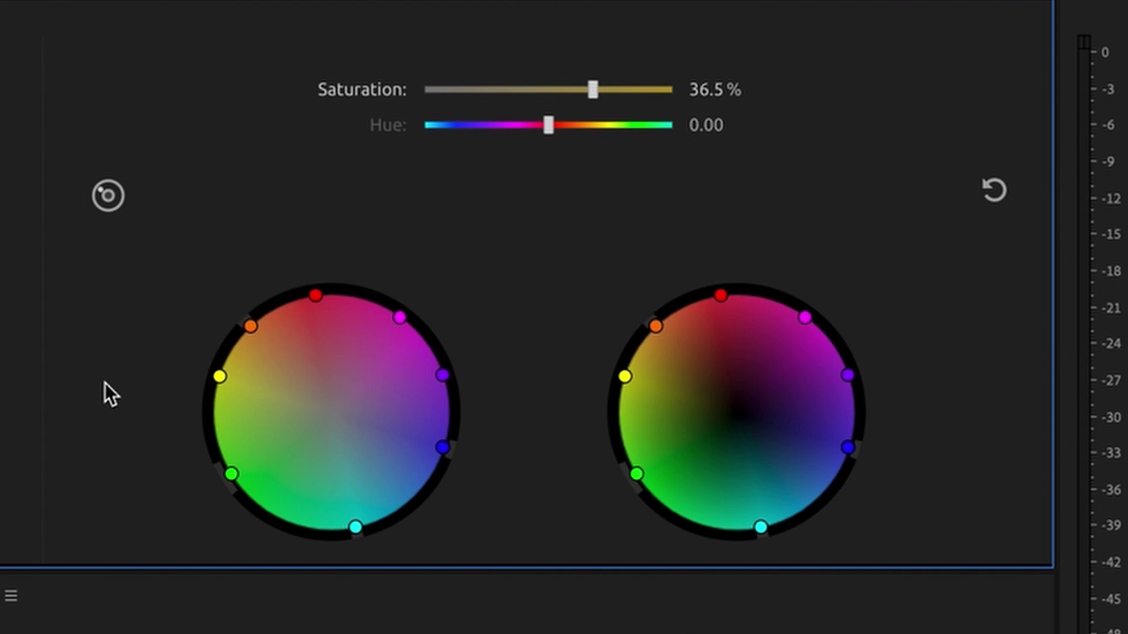
# On the Hueinity wheel, shift the blue hue point and move greens toward yellow.
pyautogui.scroll(-1, 104, 382)
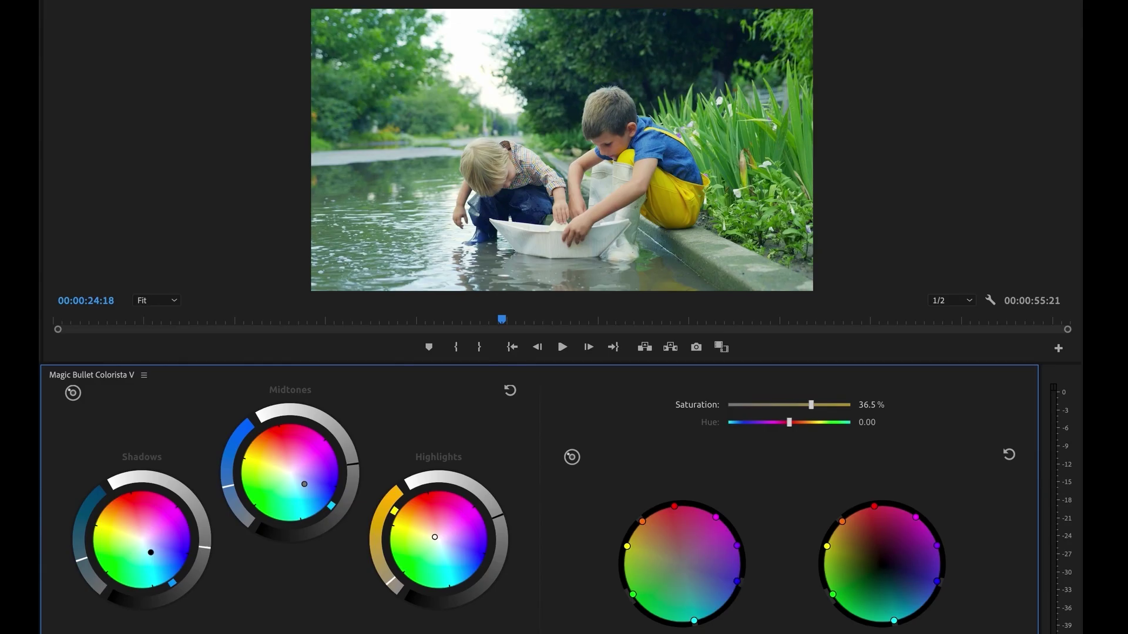
pyautogui.moveTo(737, 582); pyautogui.dragTo(722, 603)
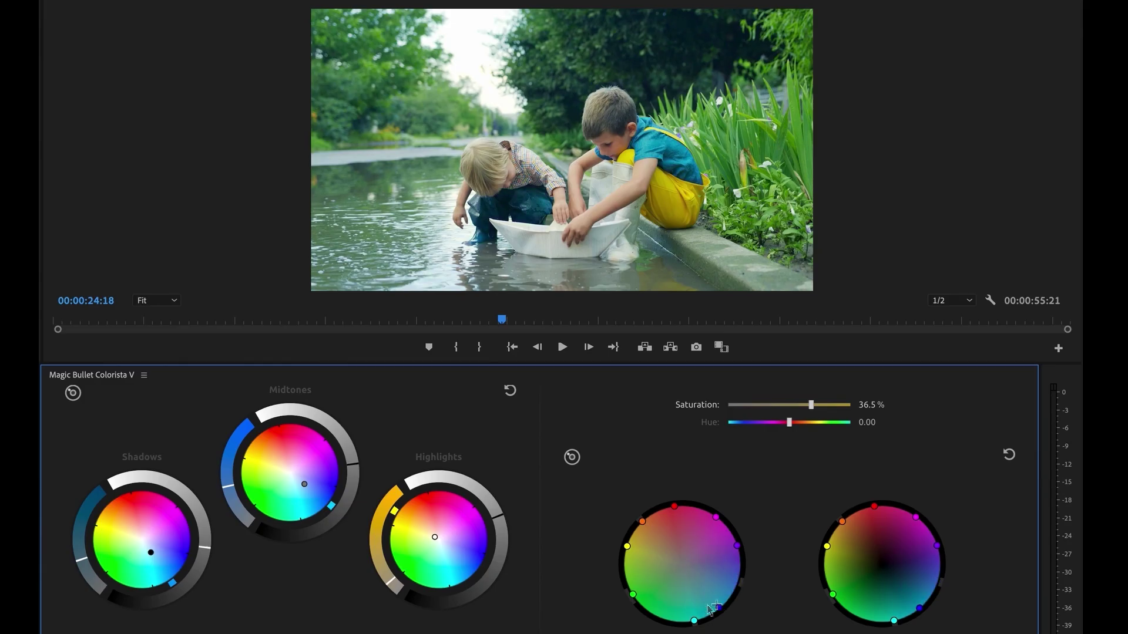
pyautogui.moveTo(632, 594); pyautogui.dragTo(605, 536)
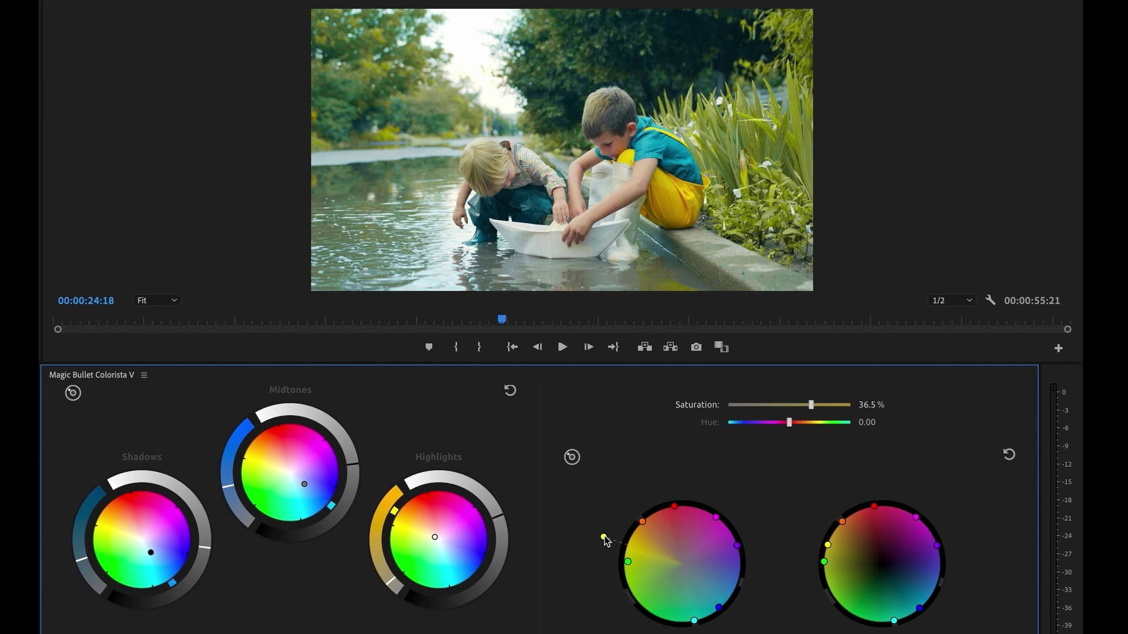
pyautogui.scroll(-5, 607, 541)
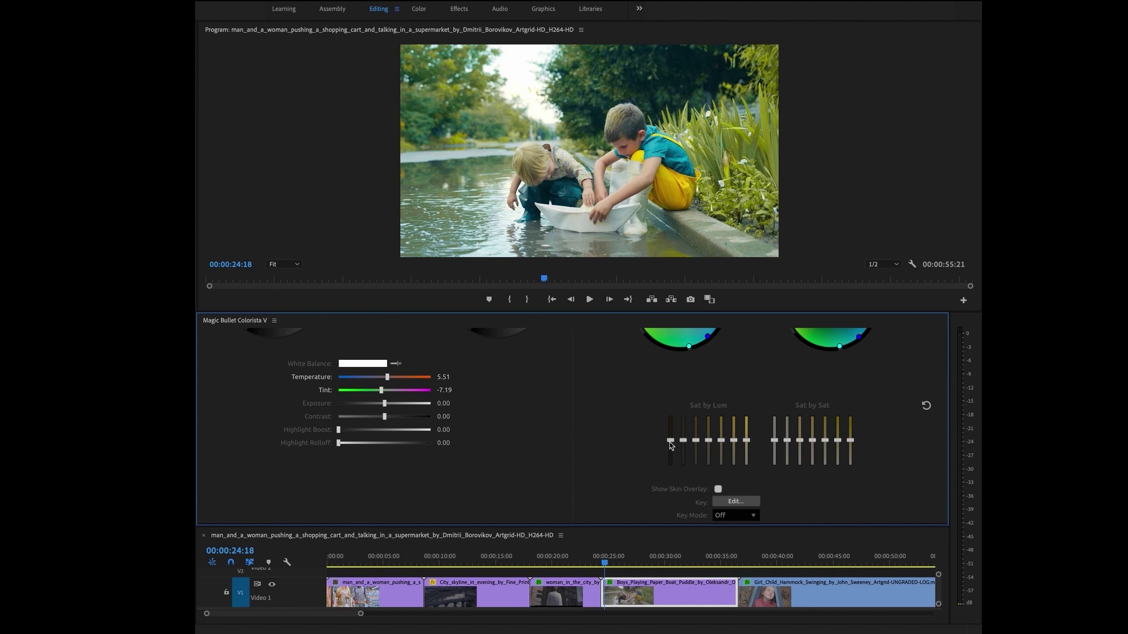
# Lower Sat by Lum in the darkest and brightest tones and raise weakly saturated Sat by Sat points.
pyautogui.moveTo(672, 449)
pyautogui.mouseDown()
pyautogui.moveTo(675, 465)
pyautogui.moveTo(684, 443)
pyautogui.moveTo(686, 452)
pyautogui.mouseUp()
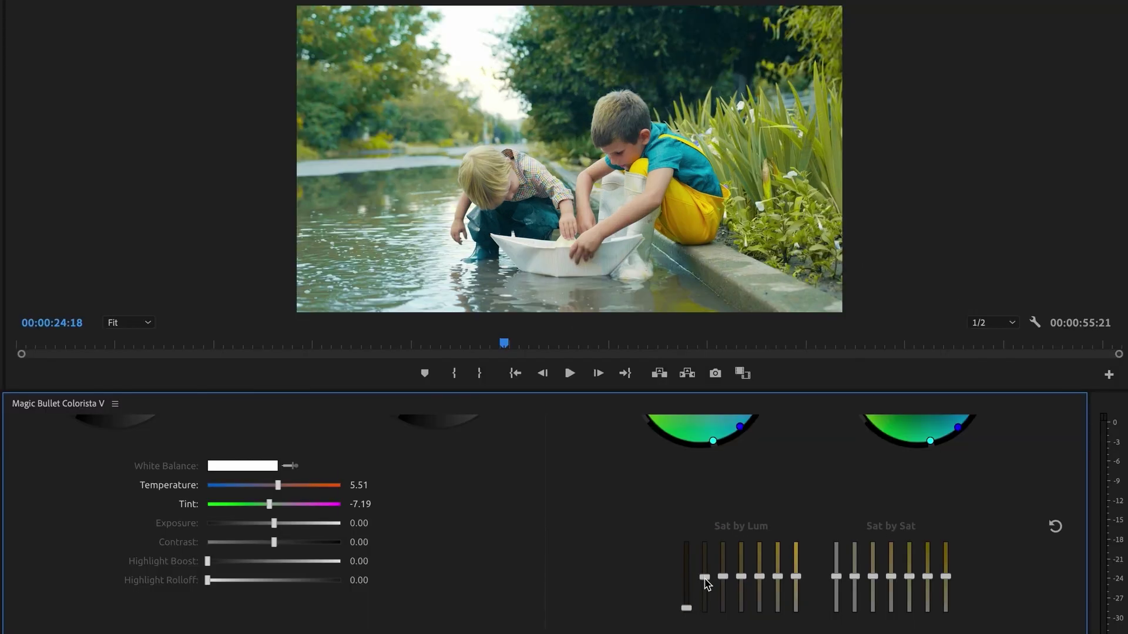
pyautogui.moveTo(706, 588); pyautogui.dragTo(721, 583)
pyautogui.moveTo(797, 577); pyautogui.dragTo(781, 587)
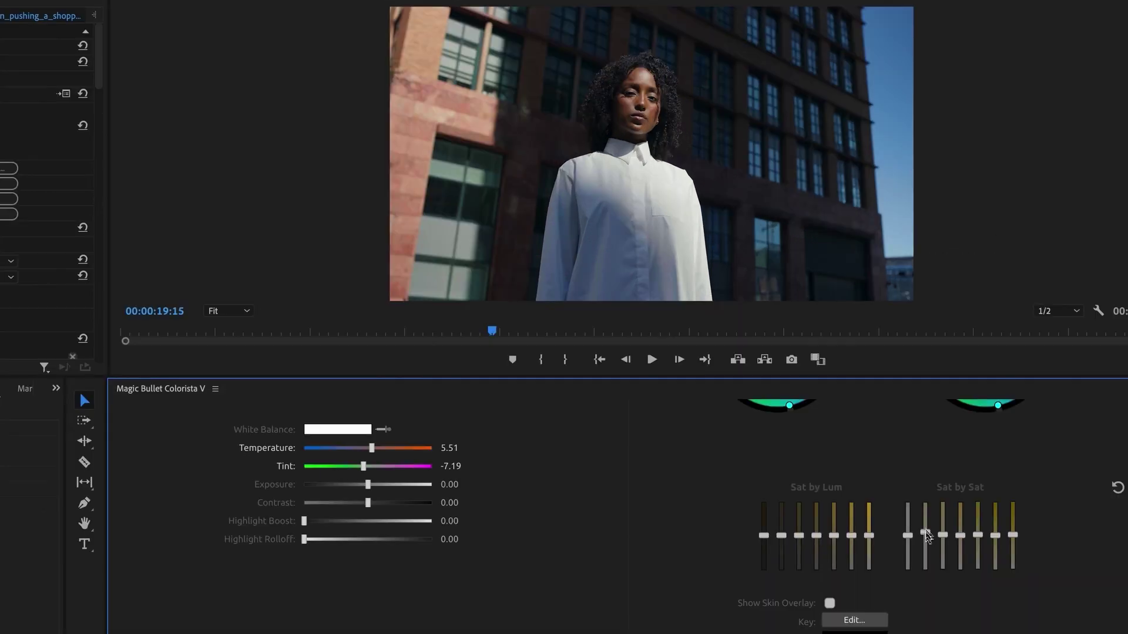
pyautogui.moveTo(885, 426); pyautogui.dragTo(885, 419)
pyautogui.moveTo(926, 529)
pyautogui.mouseDown()
pyautogui.moveTo(959, 530)
pyautogui.moveTo(910, 526)
pyautogui.mouseUp()
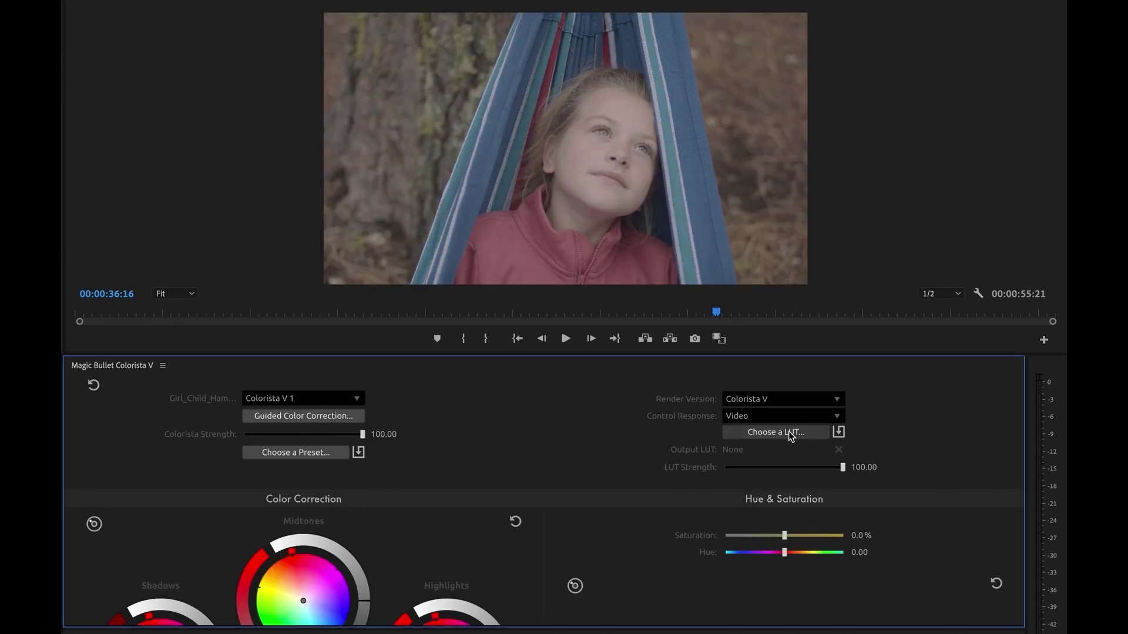
# In the LUT browser, expand the Luts folder, search 'em', then clear the search.
pyautogui.click(790, 433)
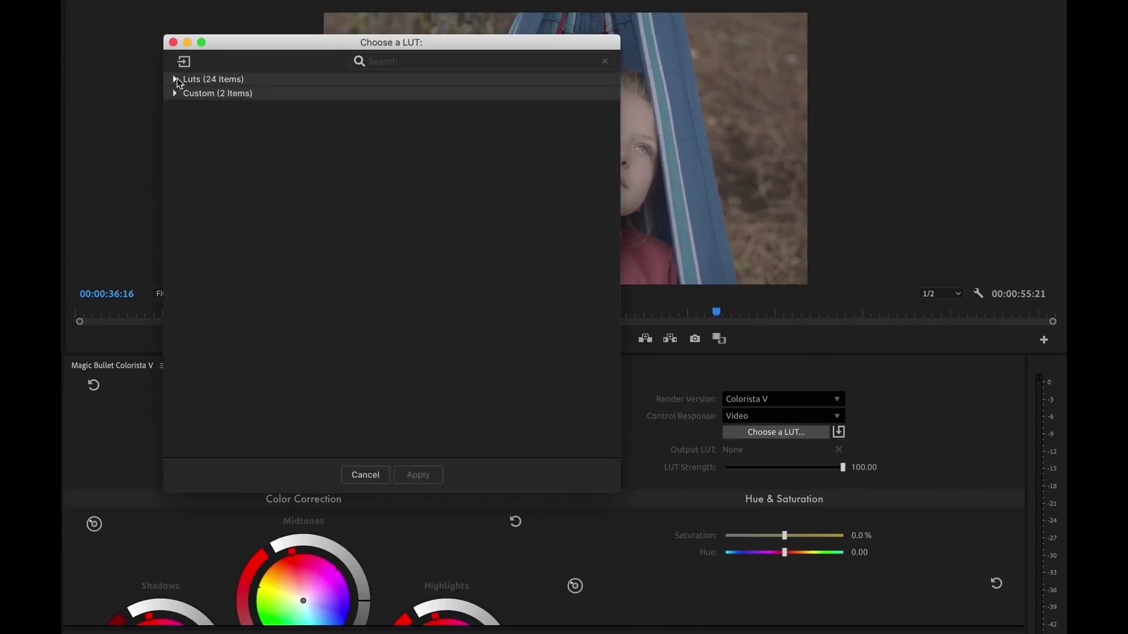
pyautogui.click(176, 80)
pyautogui.scroll(-3, 298, 385)
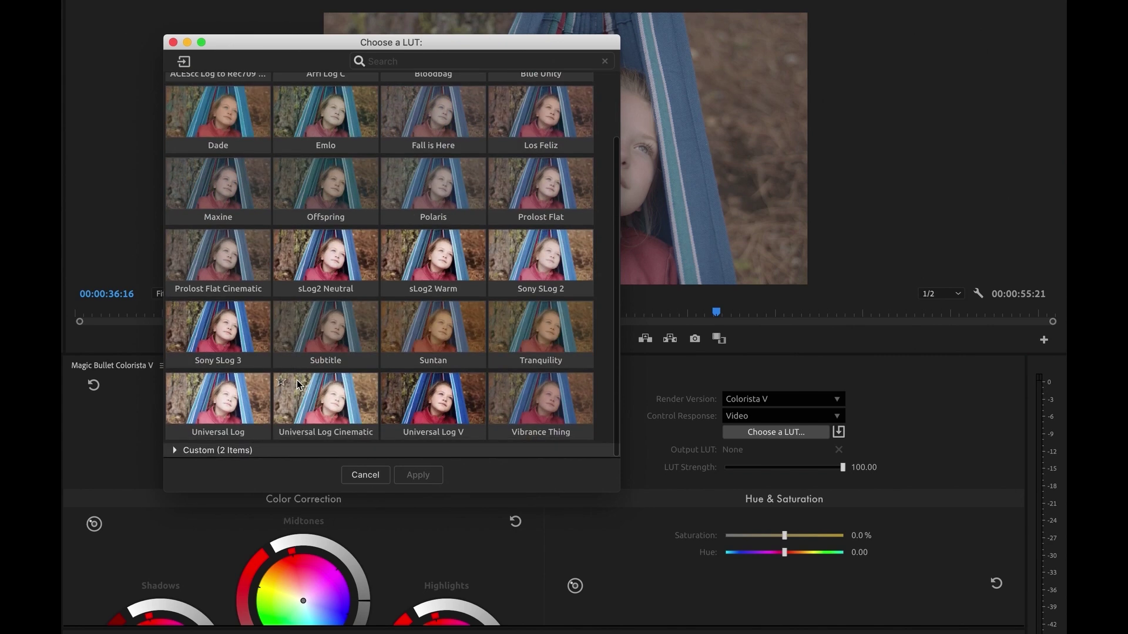
pyautogui.scroll(3, 298, 385)
pyautogui.click(444, 61)
pyautogui.write('em')
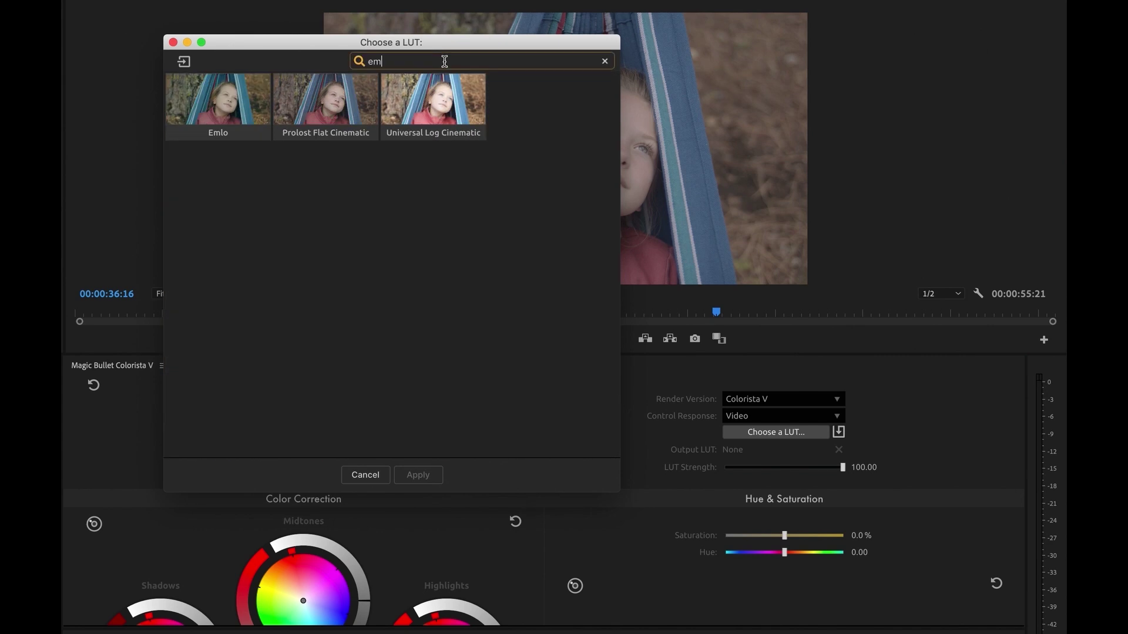
pyautogui.press('BackSpace')
pyautogui.press('BackSpace')
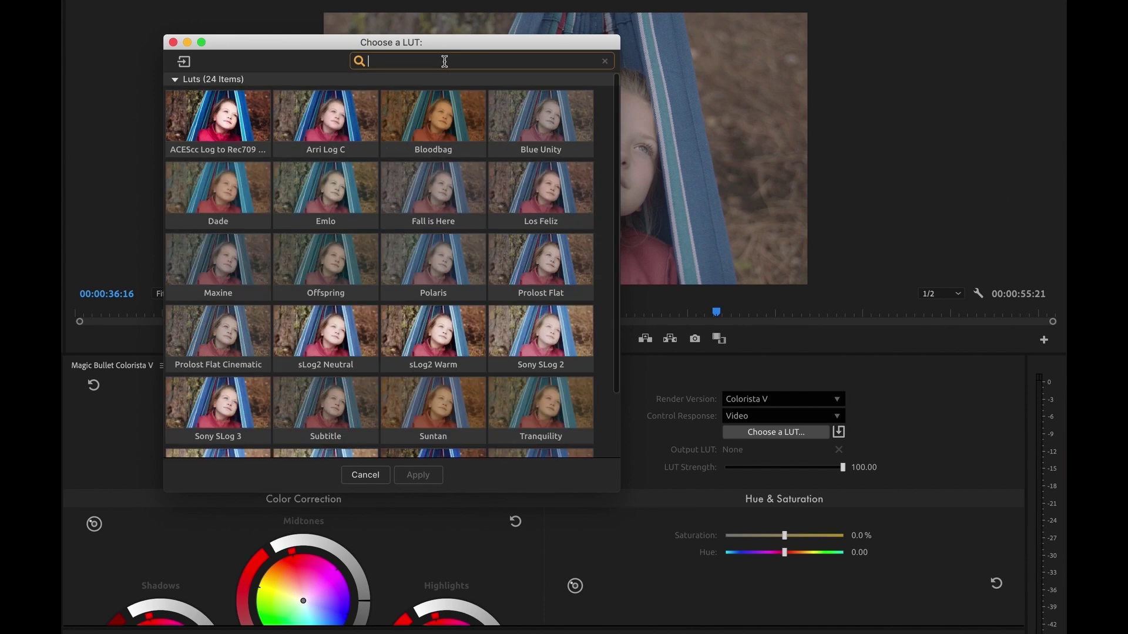
# Import the Cool New LUTs folder and apply the Atwater LUT to the hammock clip.
pyautogui.click(184, 61)
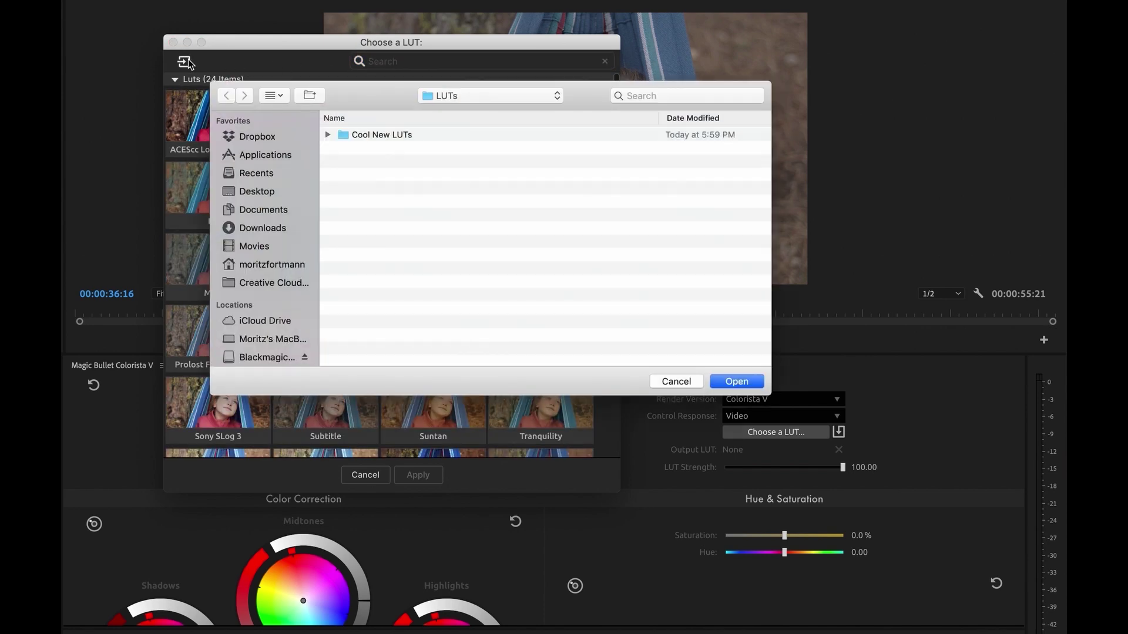
pyautogui.click(374, 136)
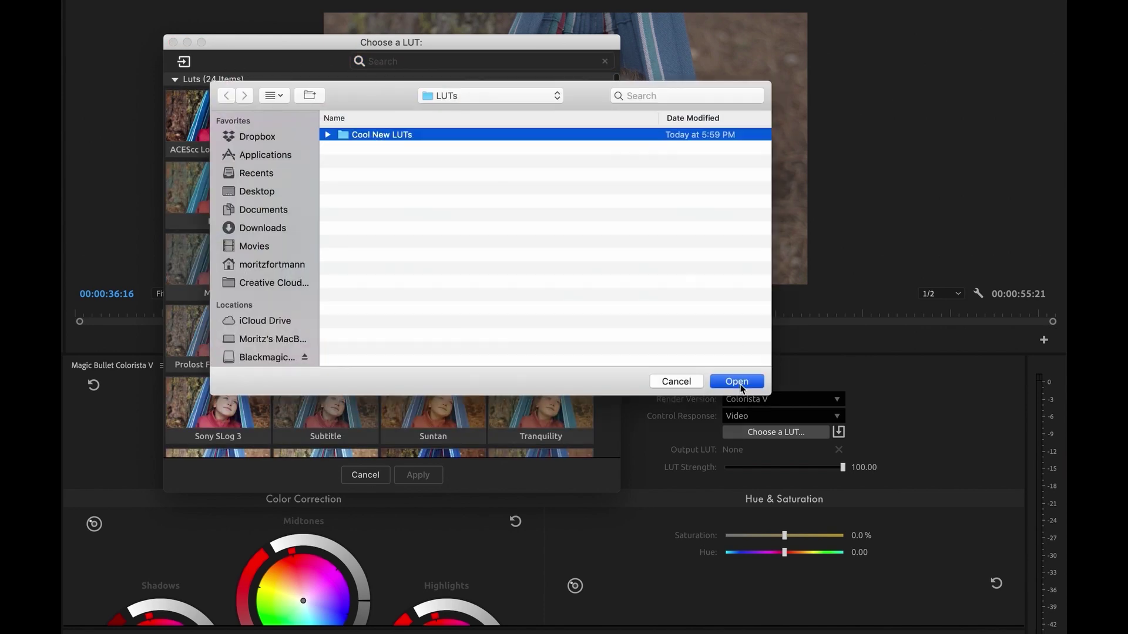
pyautogui.click(736, 382)
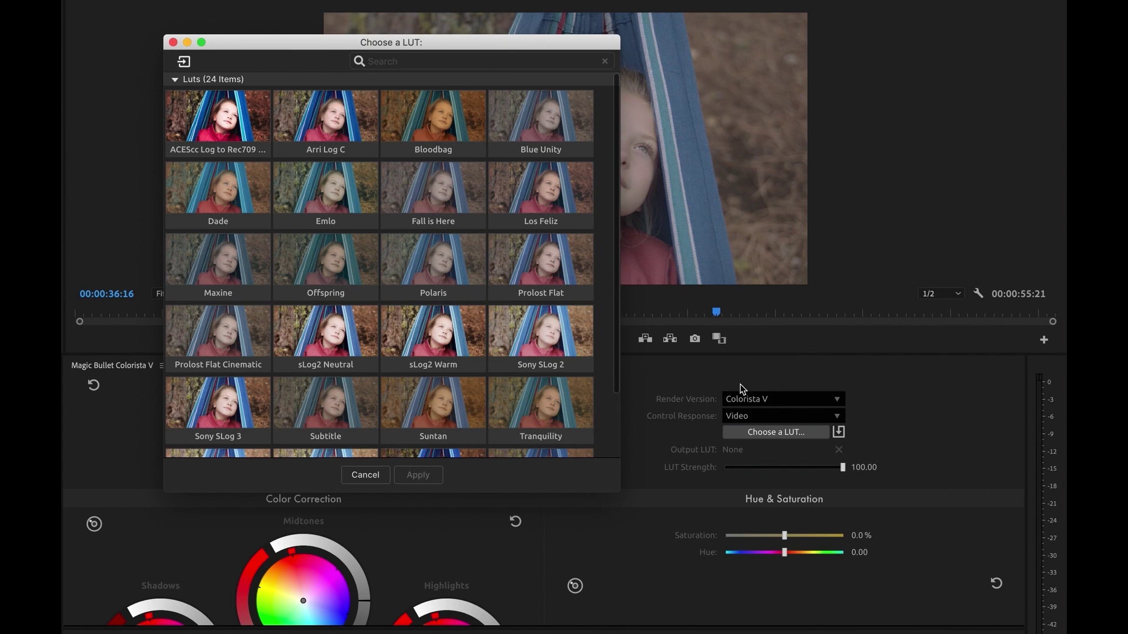
pyautogui.click(175, 79)
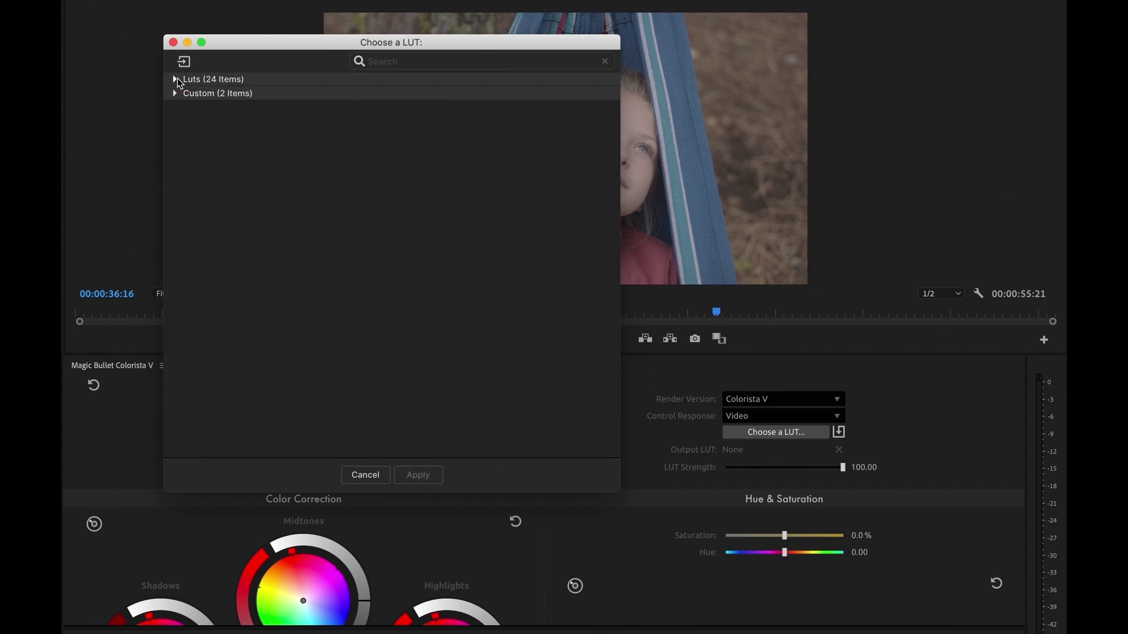
pyautogui.click(175, 92)
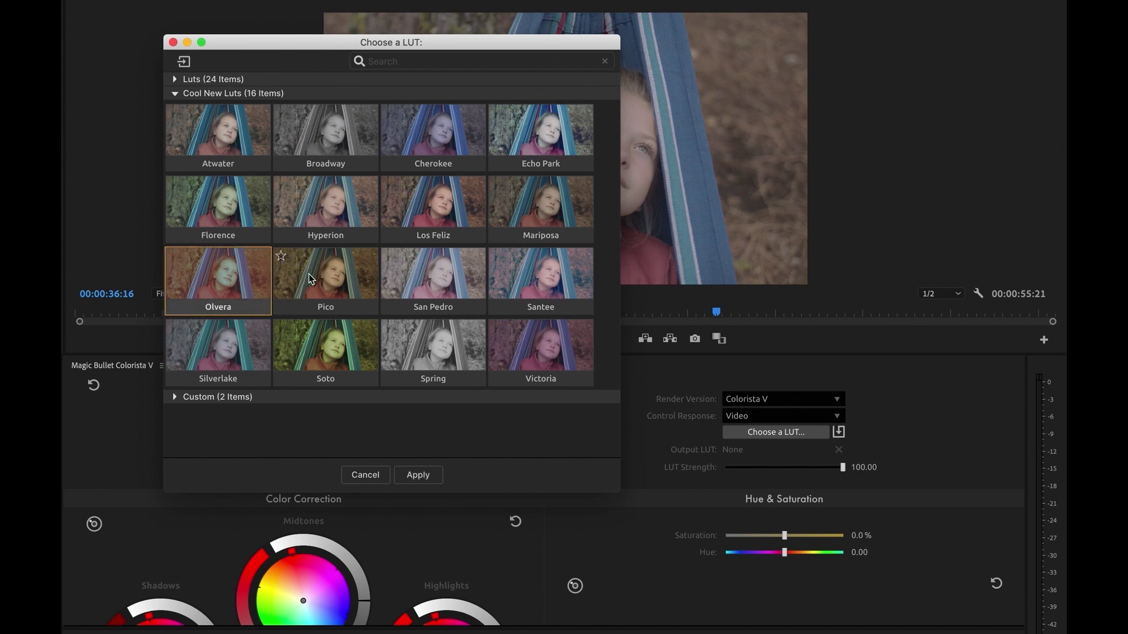
pyautogui.click(325, 273)
pyautogui.click(240, 123)
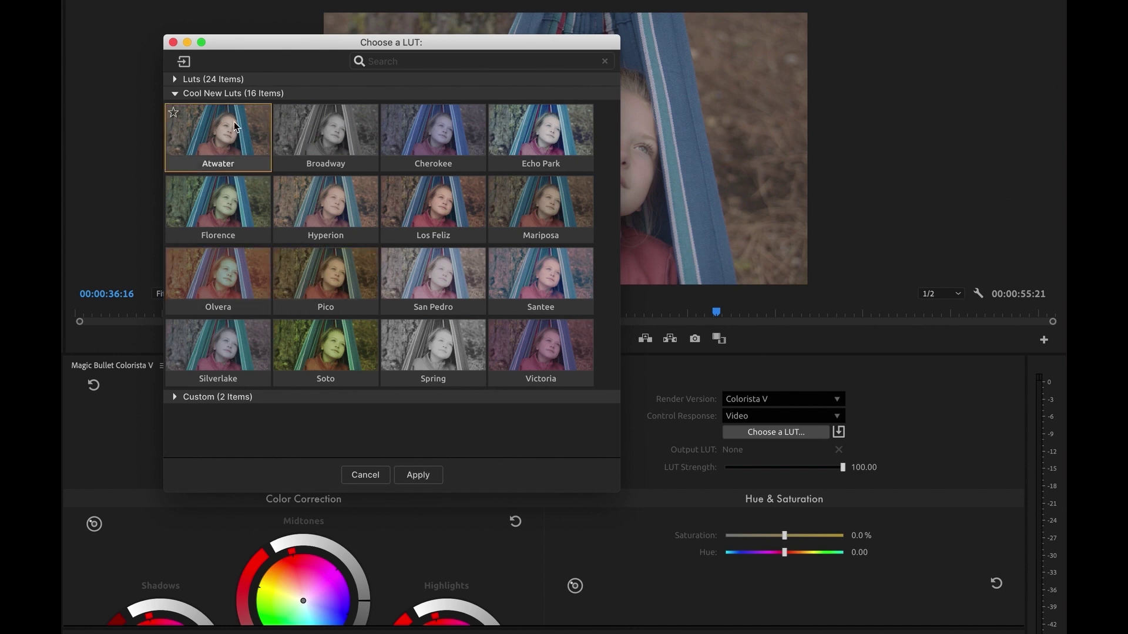
pyautogui.click(428, 474)
# Darken the hammock clip's shadows by dragging the Shadows luminance ring down.
pyautogui.scroll(-5, 425, 479)
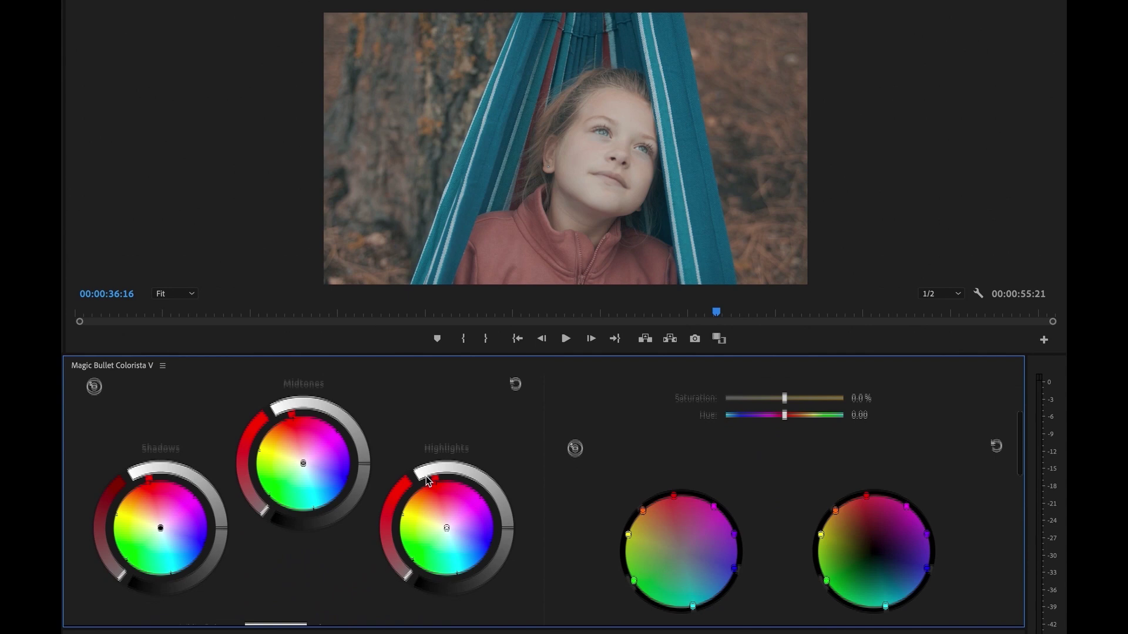
pyautogui.moveTo(222, 527); pyautogui.dragTo(221, 538)
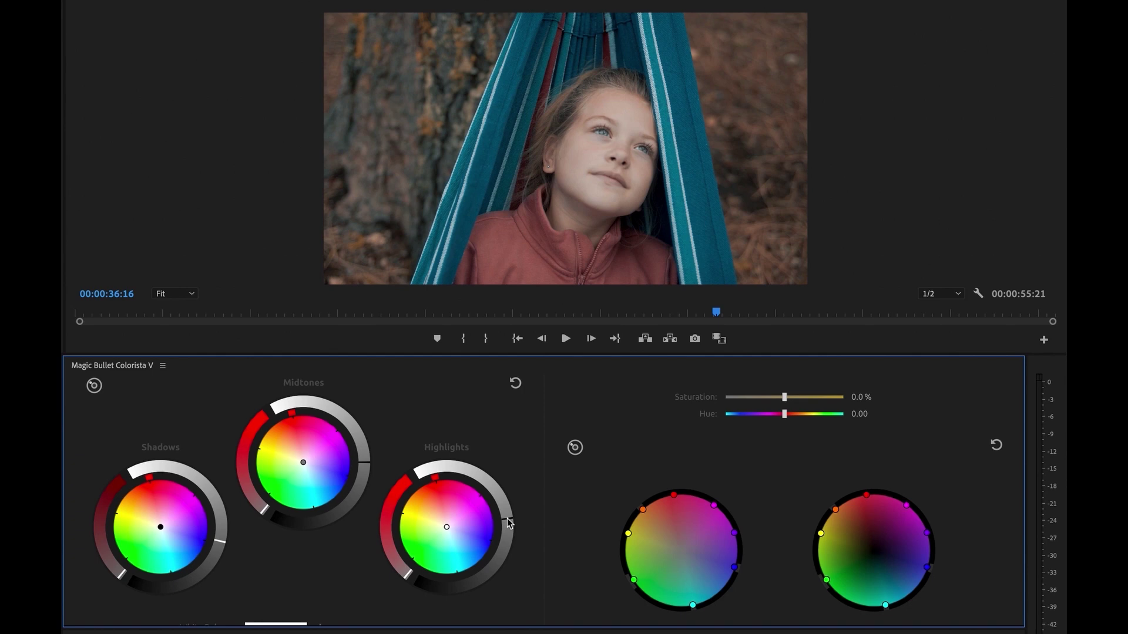
pyautogui.scroll(5, 584, 430)
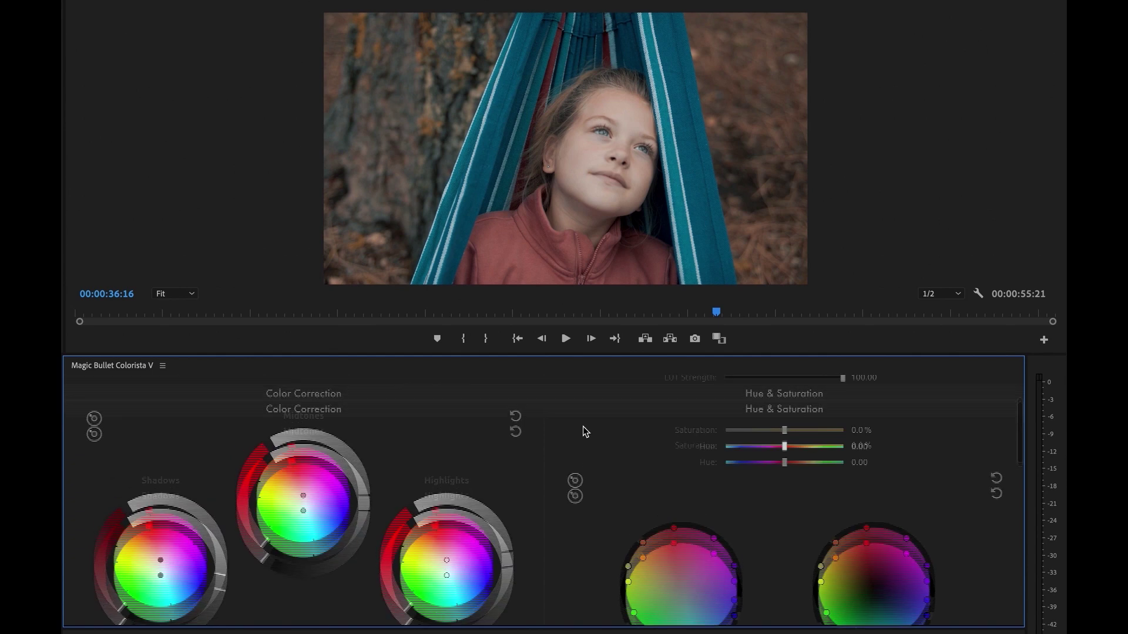
# Save the current grade as a LUT named Dreamy in the Custom folder.
pyautogui.click(838, 433)
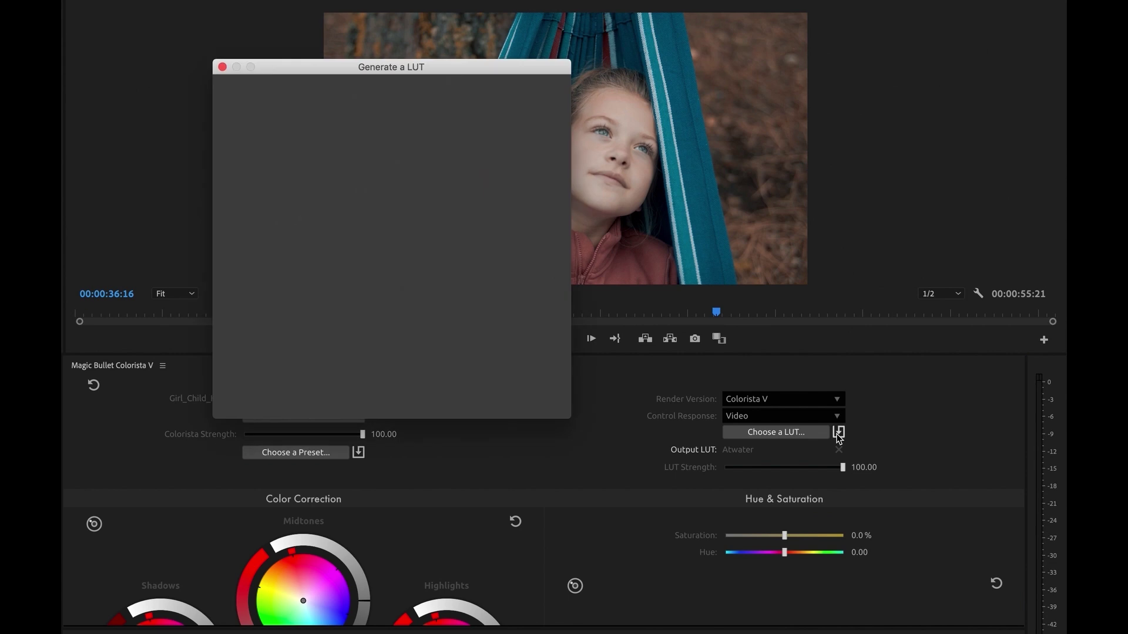
pyautogui.moveTo(382, 69); pyautogui.dragTo(177, 77)
pyautogui.write('Dreamy')
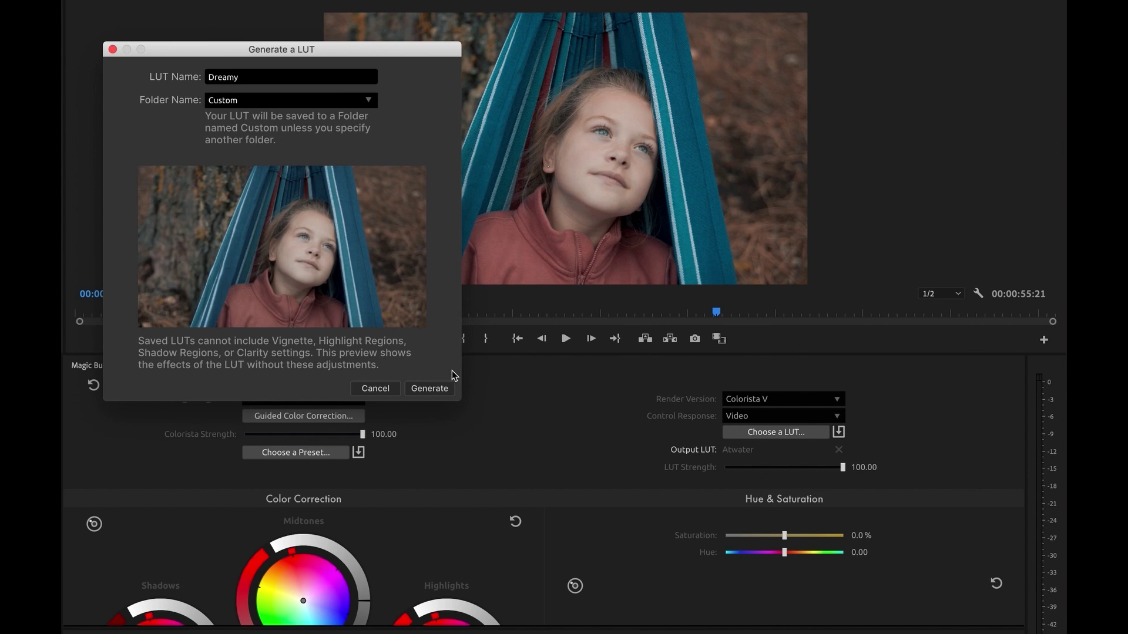
pyautogui.click(443, 390)
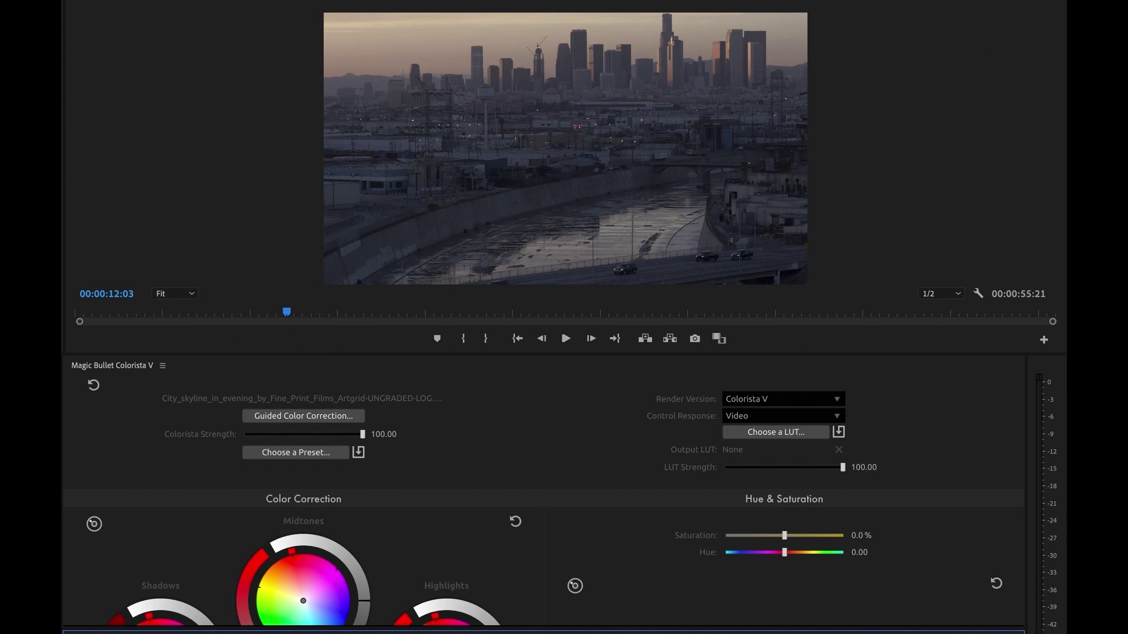
# Apply the Dreamy LUT from the Custom group to the city skyline clip.
pyautogui.click(746, 434)
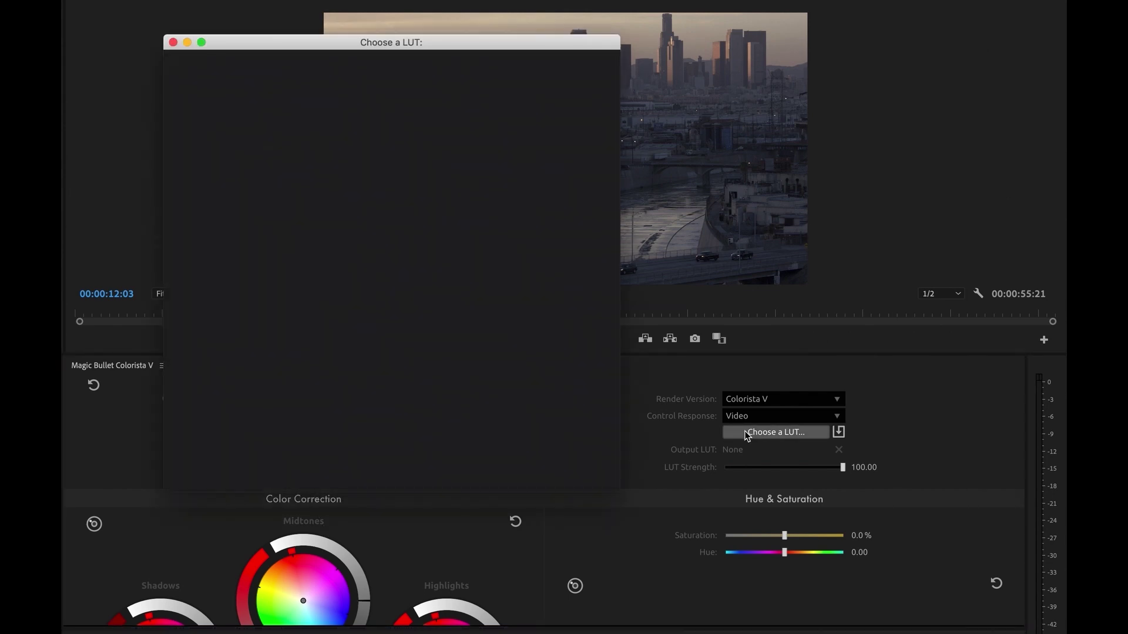
pyautogui.click(176, 398)
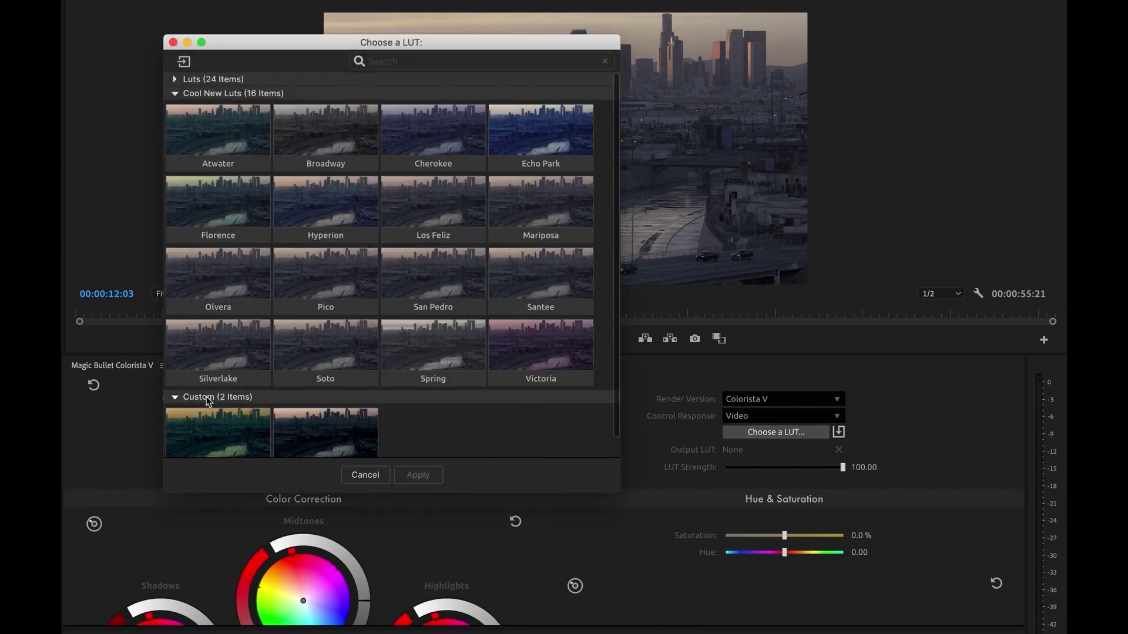
pyautogui.scroll(-1, 318, 411)
pyautogui.click(327, 411)
pyautogui.click(418, 475)
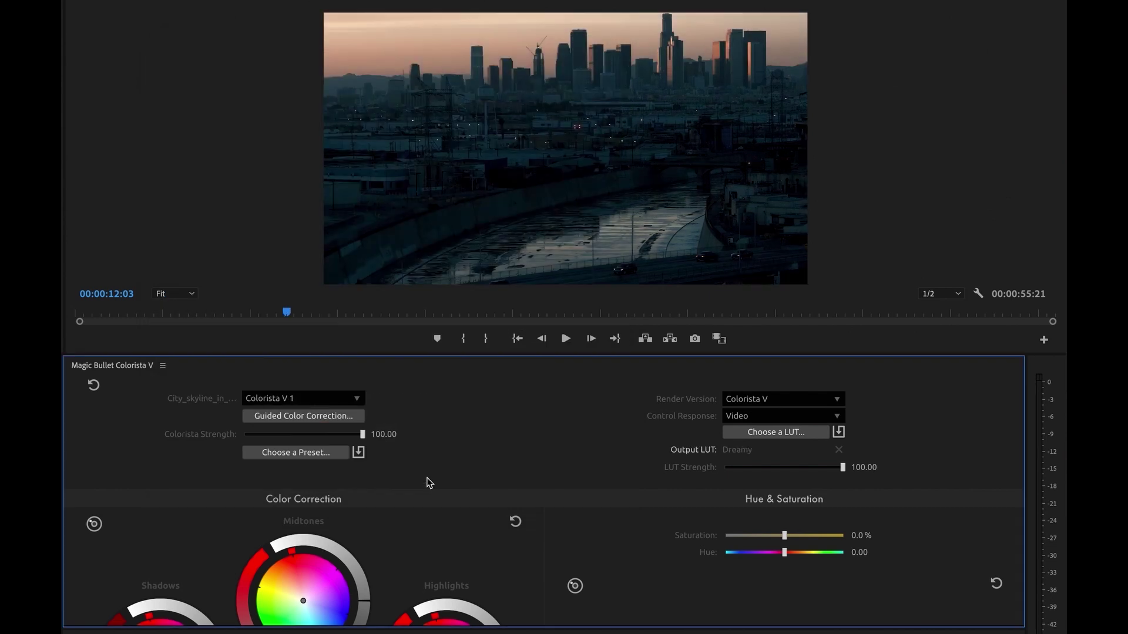
# Warm the skyline clip to Temperature 22.02, then add the Looks effect to node 01 in DaVinci Resolve.
pyautogui.scroll(-3, 427, 483)
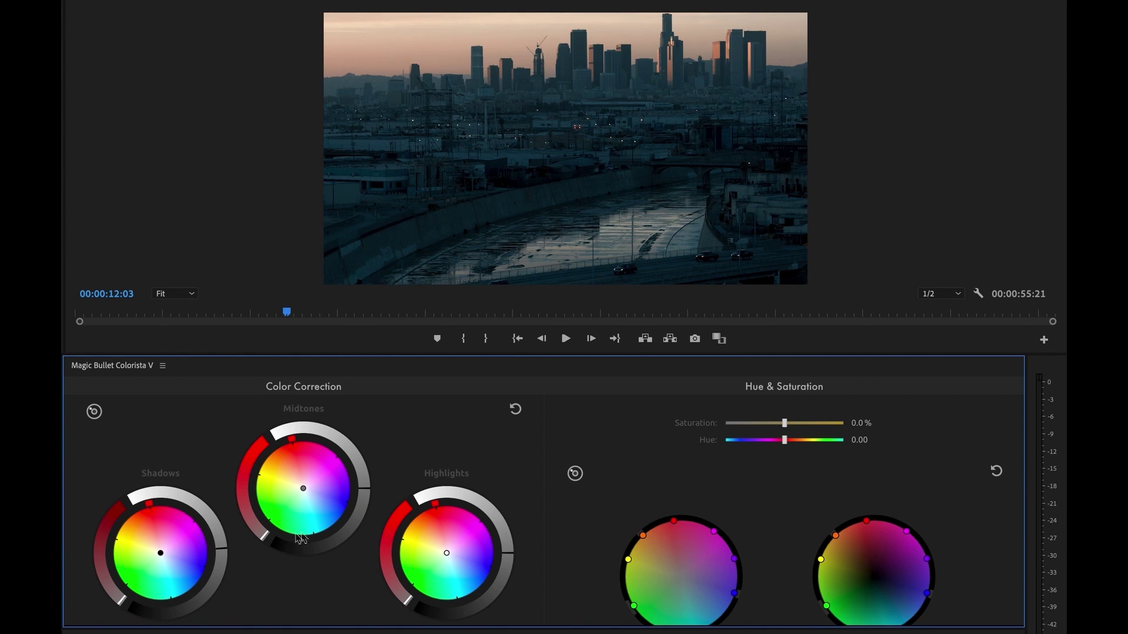
pyautogui.scroll(-3, 340, 541)
pyautogui.click(316, 543)
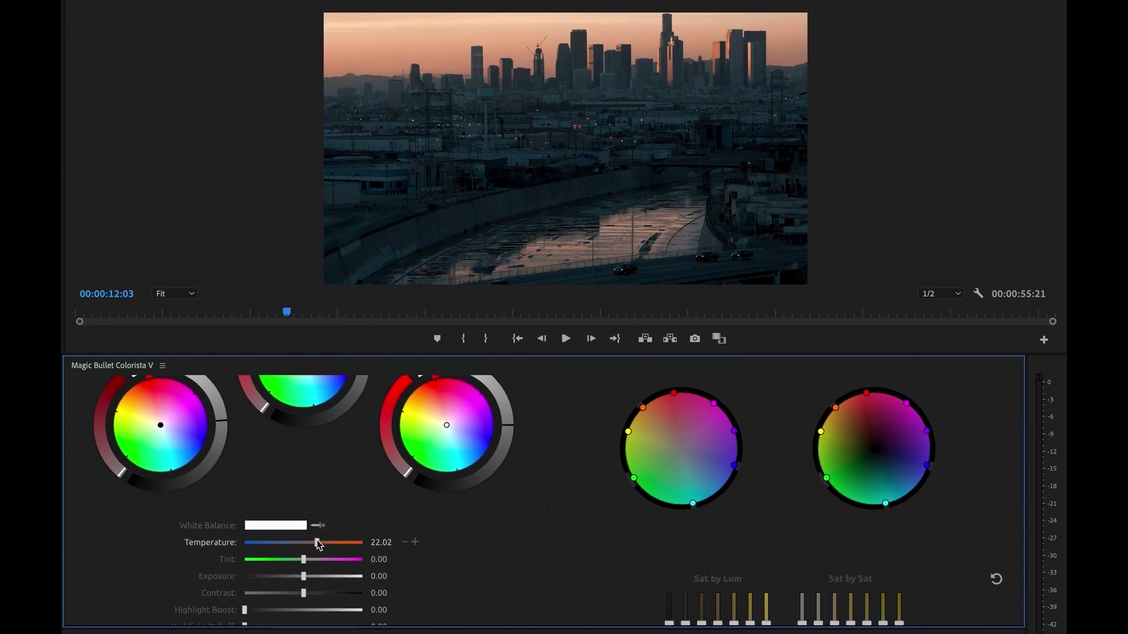
pyautogui.scroll(-2, 589, 543)
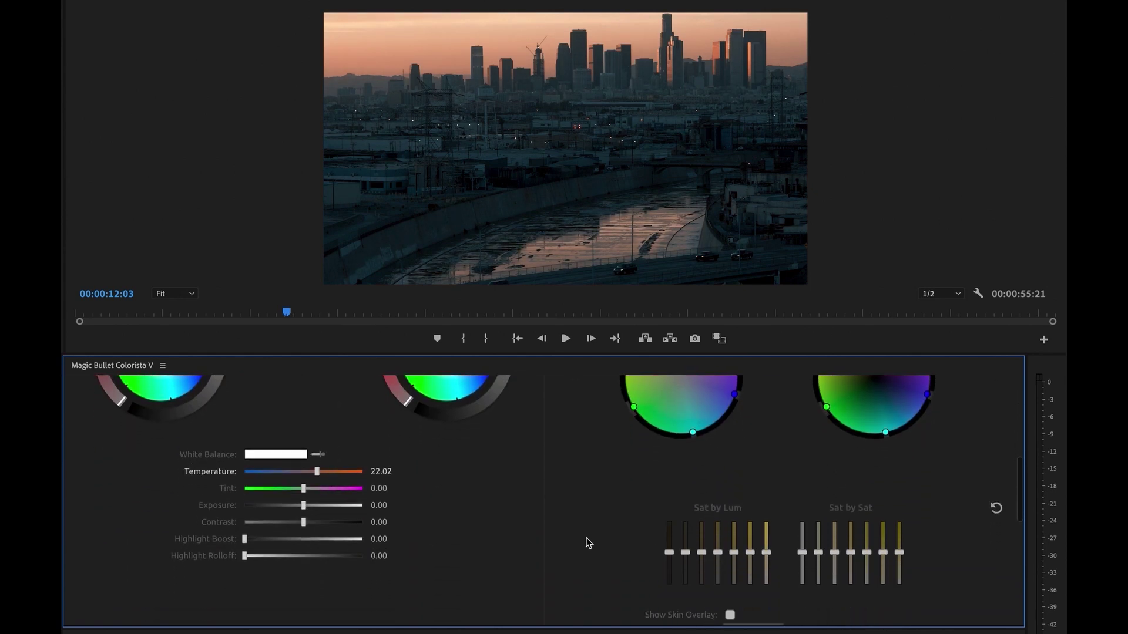
pyautogui.scroll(5, 588, 543)
pyautogui.scroll(2, 587, 539)
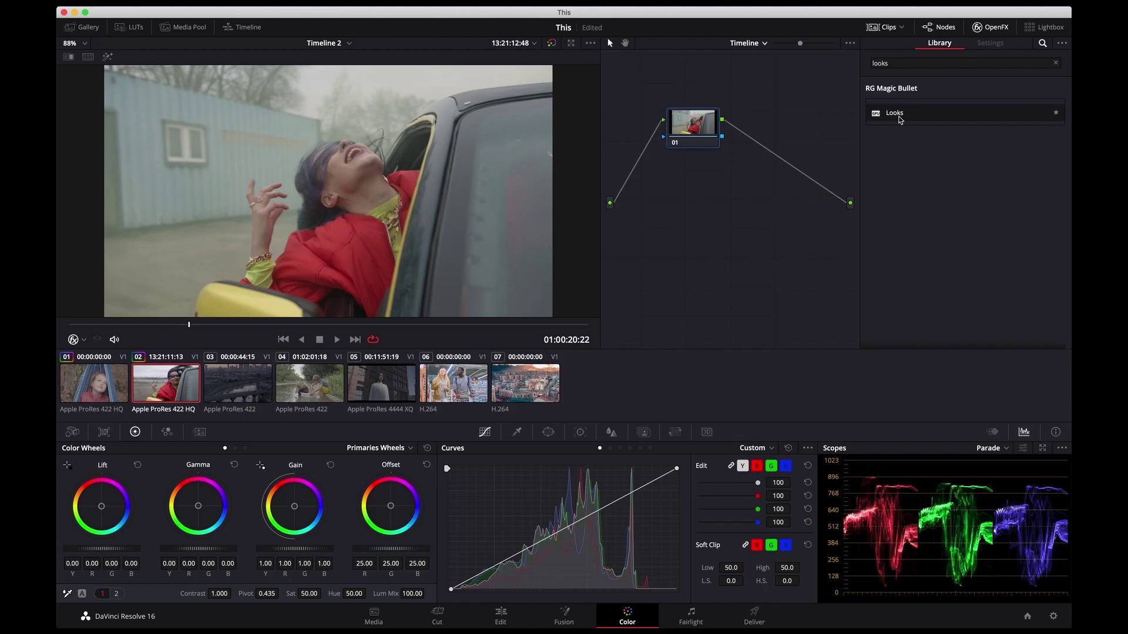
pyautogui.moveTo(900, 120); pyautogui.dragTo(682, 130)
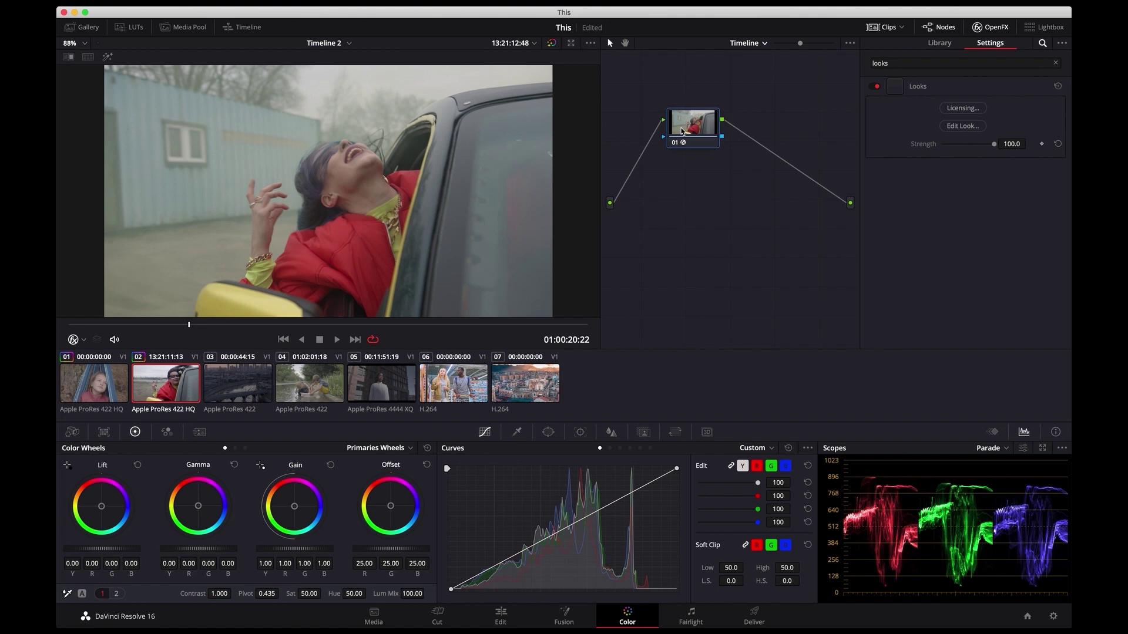
# Launch the Magic Bullet Looks editor for the car clip via Edit Look.
pyautogui.click(963, 126)
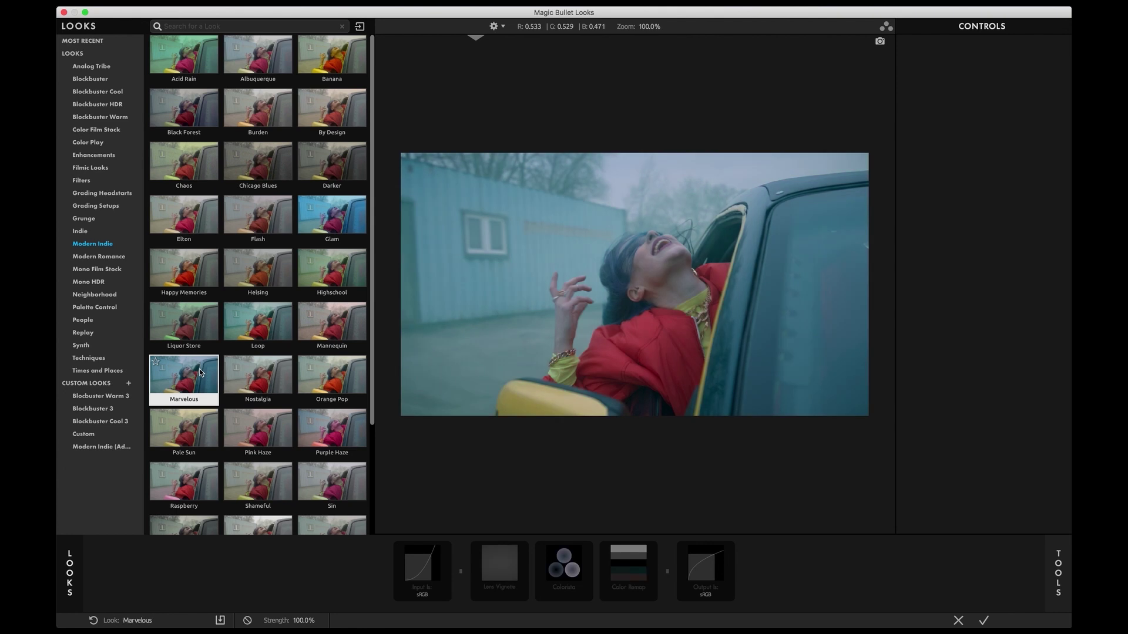
# Filter the looks library by the warm and vintage tags.
pyautogui.click(217, 26)
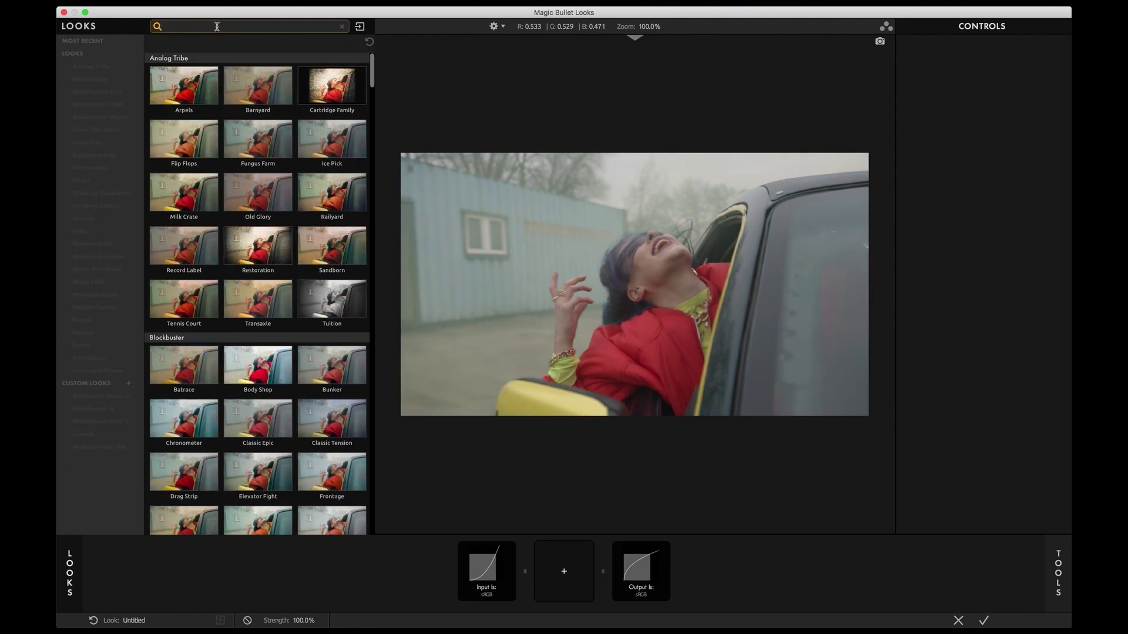
pyautogui.write('warm')
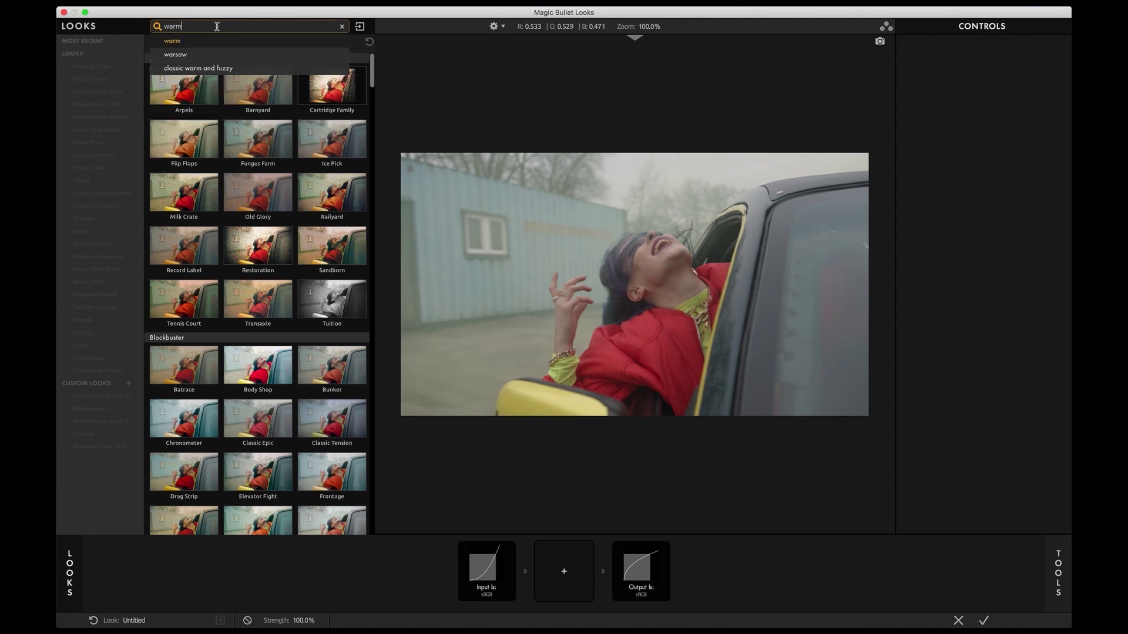
pyautogui.click(208, 41)
pyautogui.scroll(-6, 230, 291)
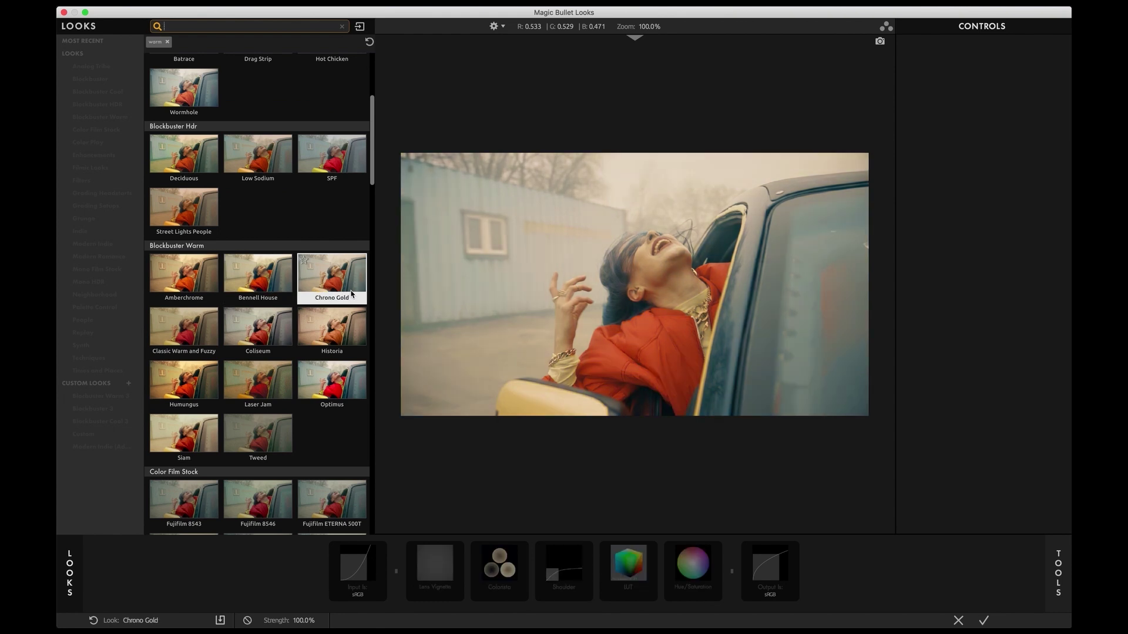
pyautogui.scroll(6, 290, 109)
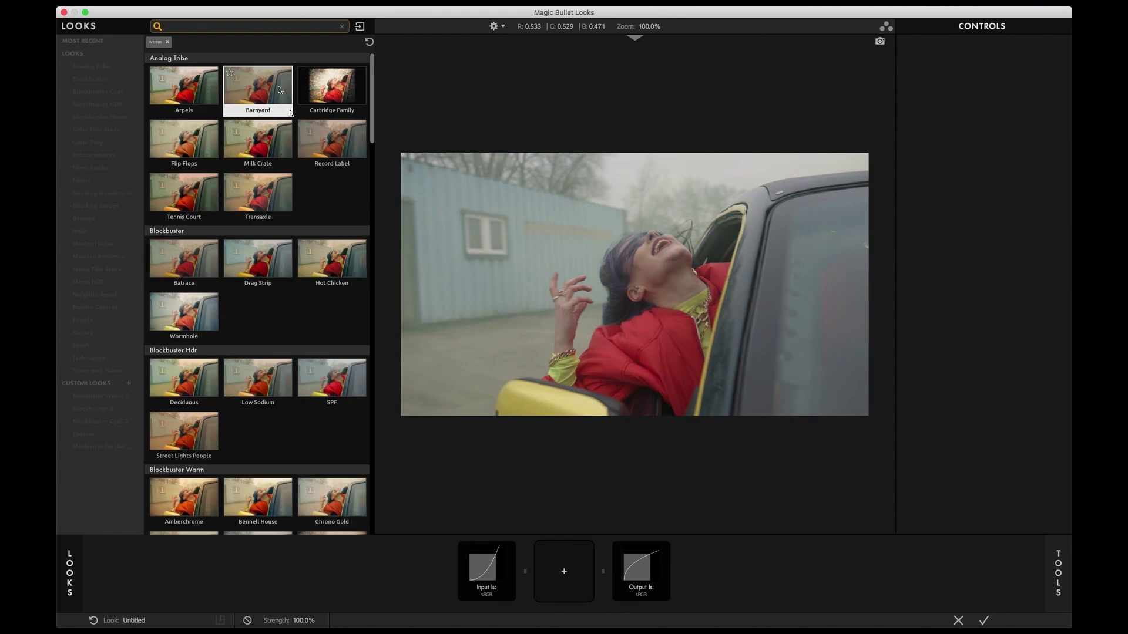
pyautogui.write('vinta')
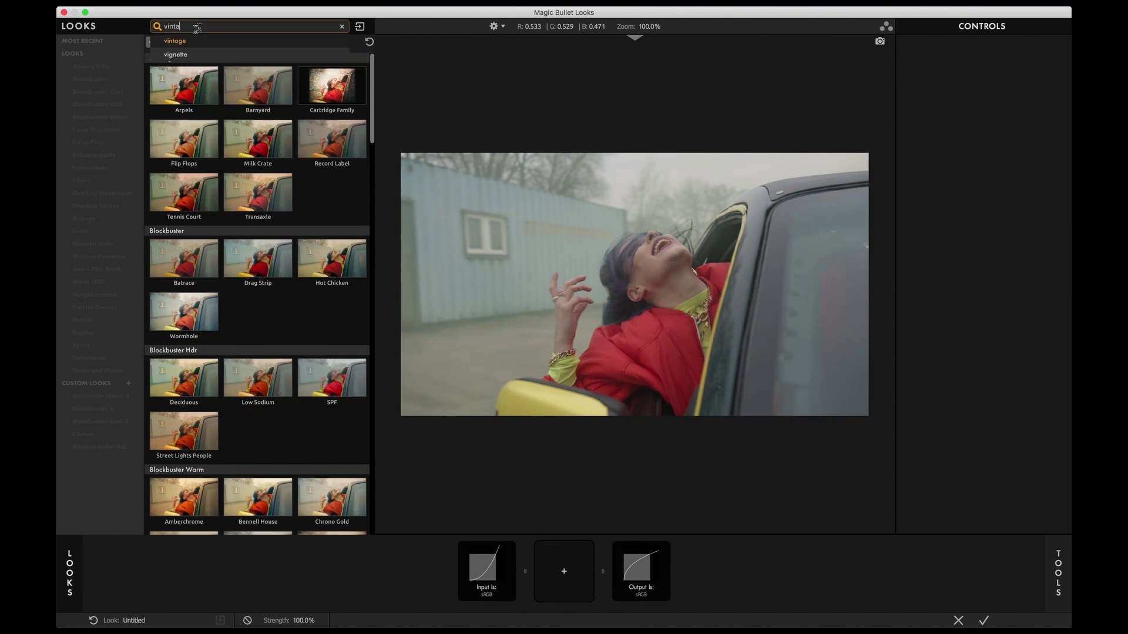
pyautogui.click(188, 40)
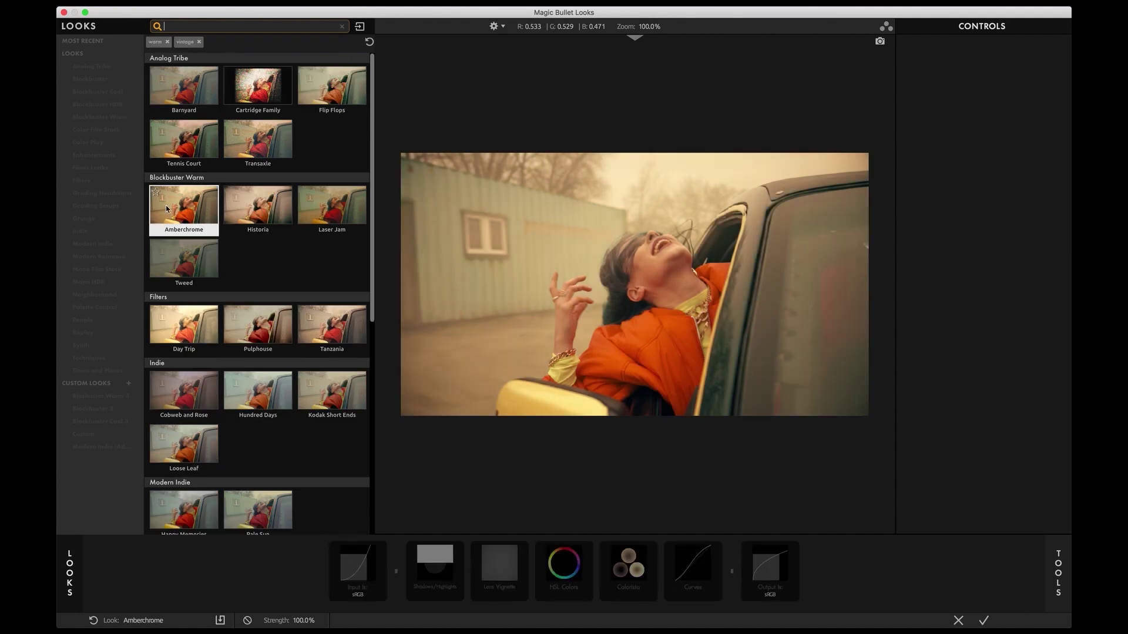
# Try the Historia, Pulphouse and Day Trip looks, then remove Day Trip.
pyautogui.click(258, 209)
pyautogui.click(259, 323)
pyautogui.click(189, 325)
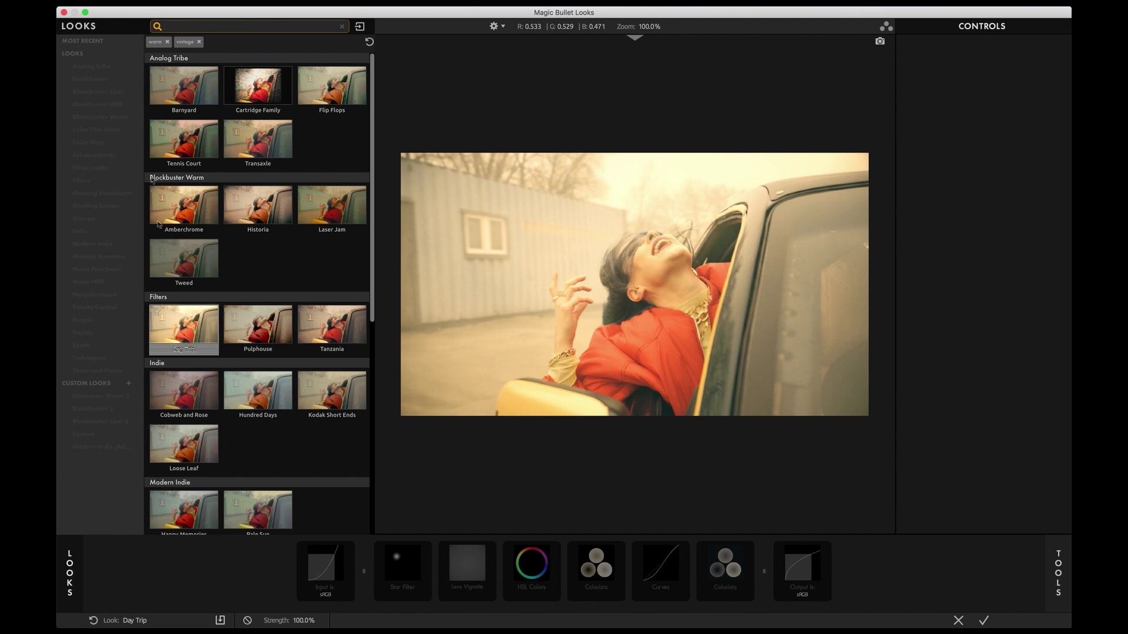
pyautogui.click(205, 25)
# Add a grainy filter, try Laser Jam, Pulphouse and Cobweb and Rose, then reset to Untitled.
pyautogui.write('grai')
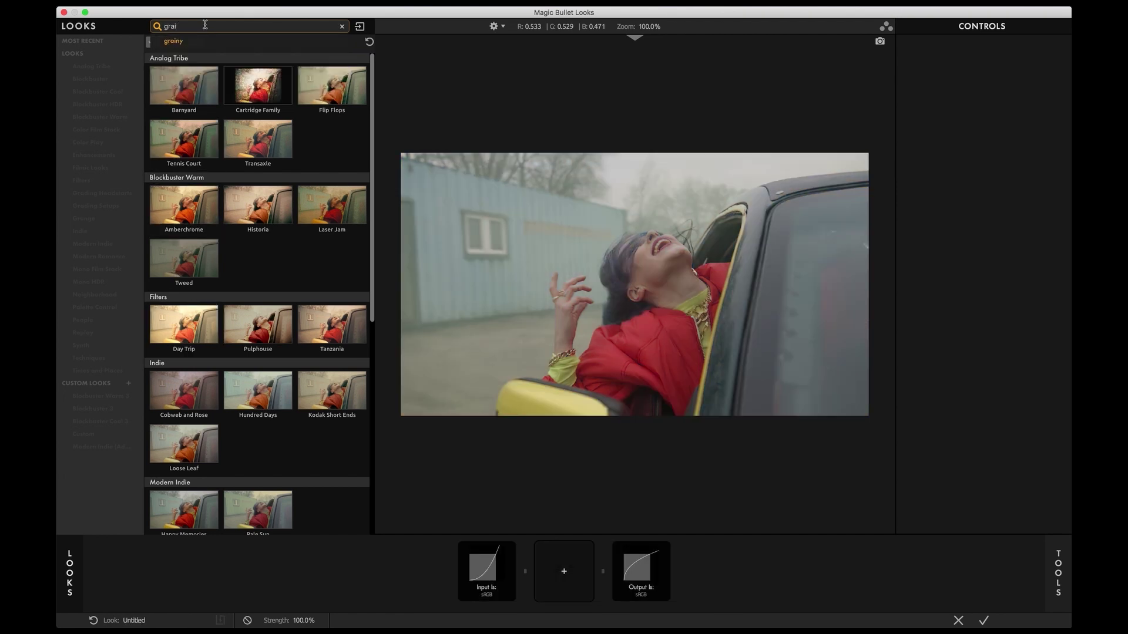
pyautogui.click(177, 41)
pyautogui.click(183, 154)
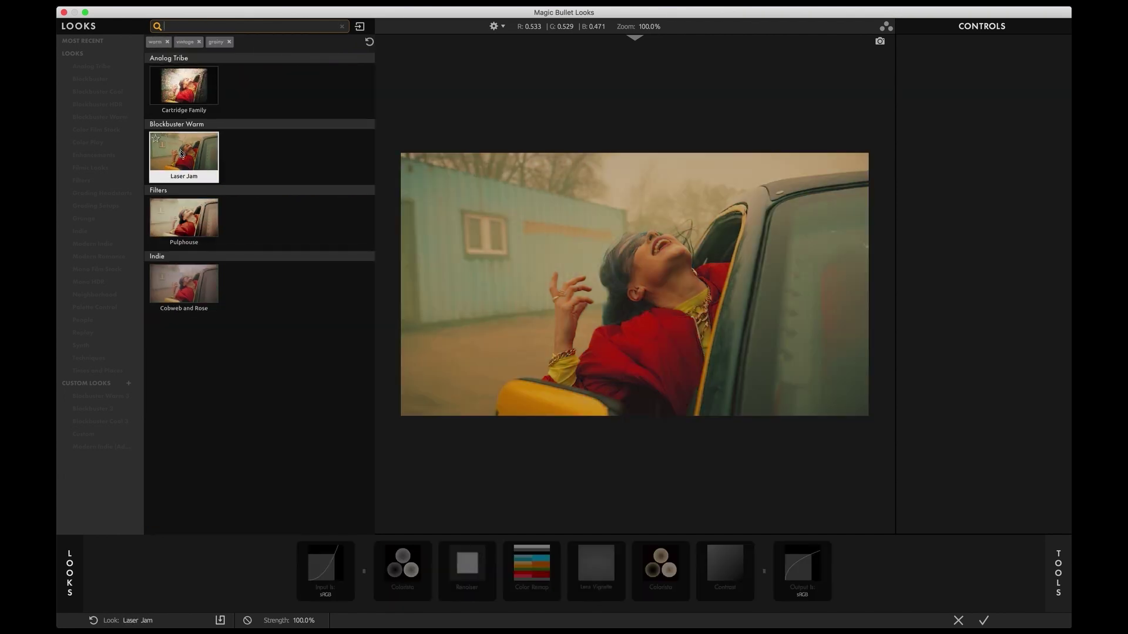
pyautogui.click(182, 226)
pyautogui.click(184, 302)
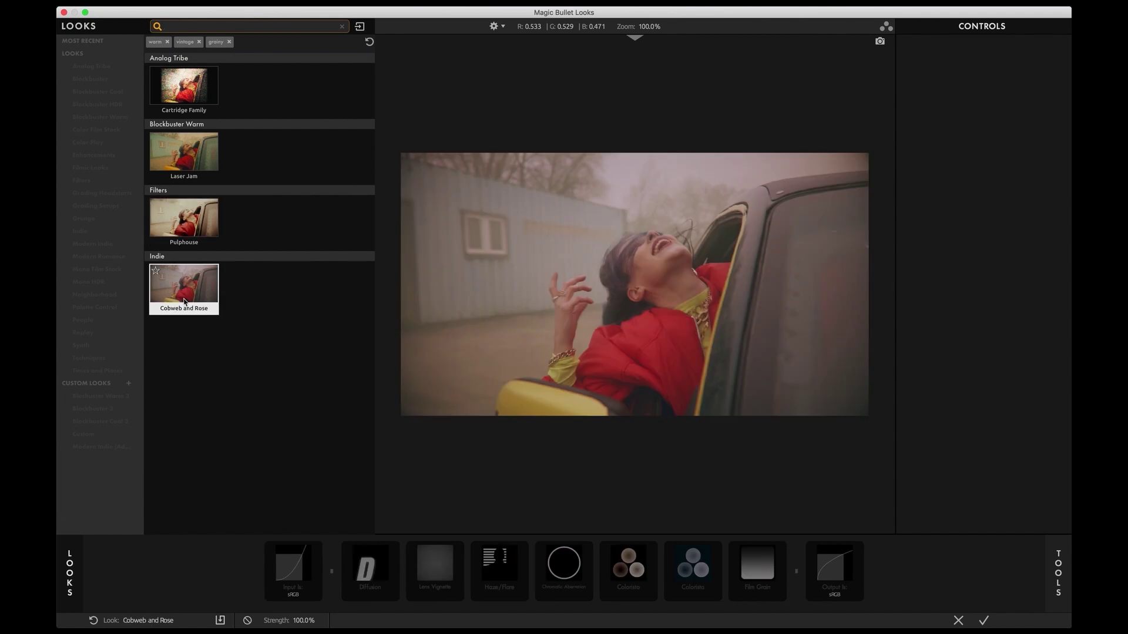
pyautogui.click(277, 224)
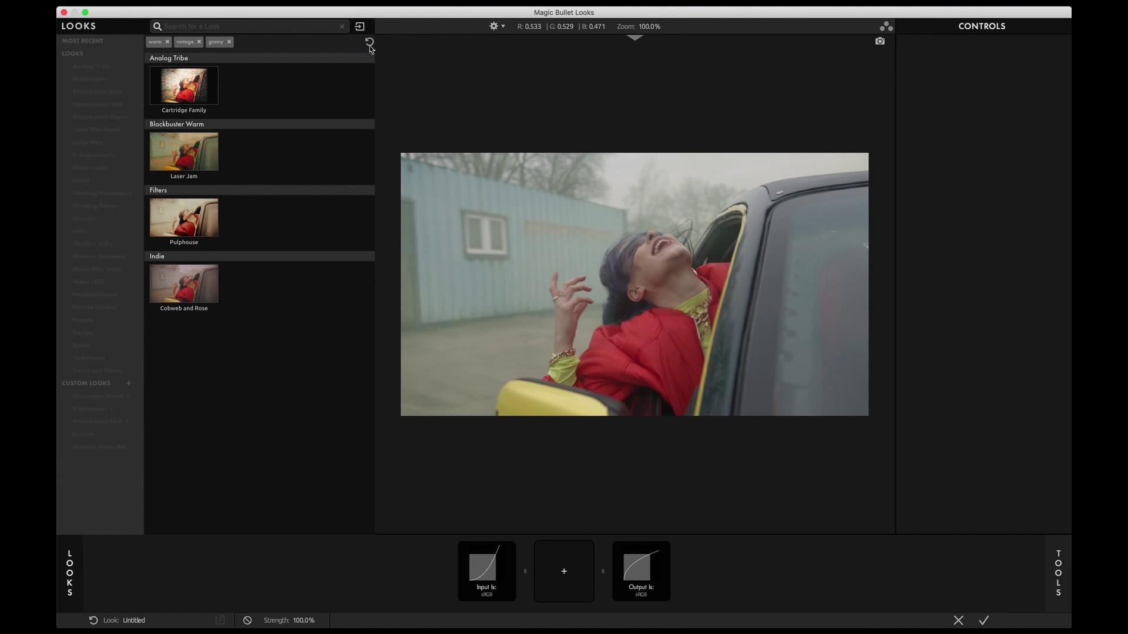
# Clear the warm, vintage and grainy filters and apply the Loop look.
pyautogui.click(370, 45)
pyautogui.click(258, 323)
pyautogui.click(565, 565)
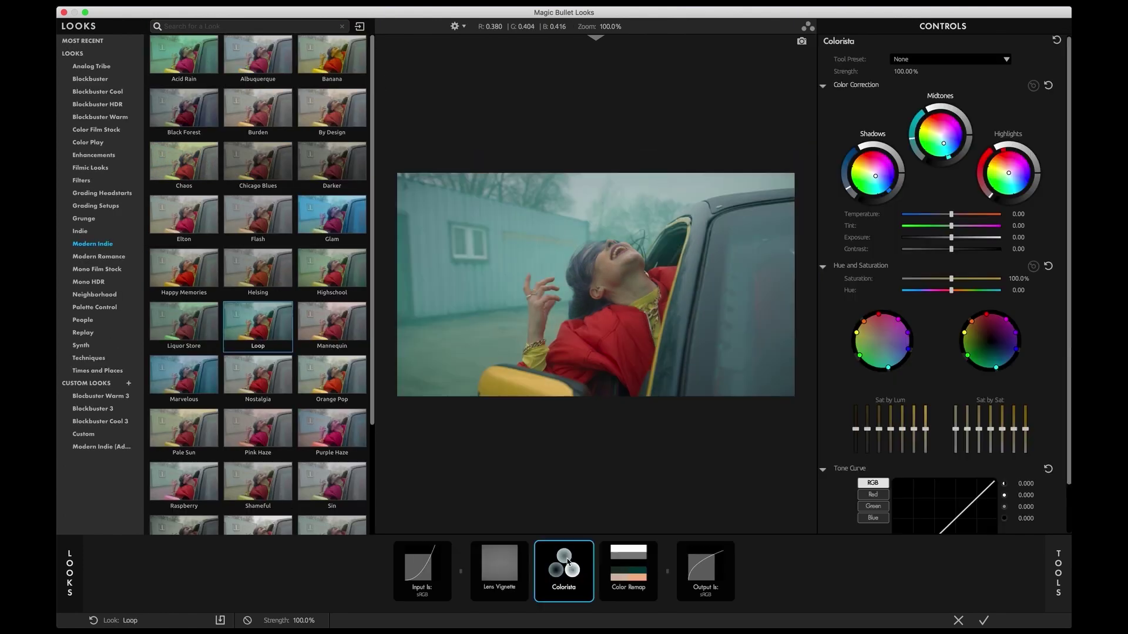
# Add Huenity after Color Remap and Channel Mixer right after the input in the tool chain.
pyautogui.click(1051, 585)
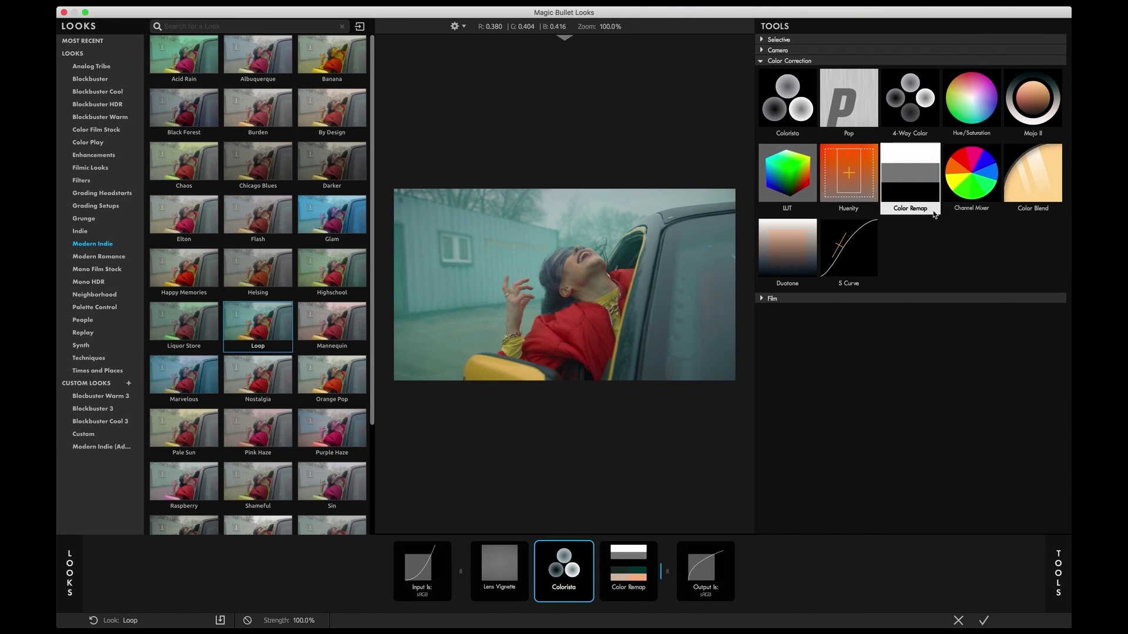
pyautogui.click(762, 51)
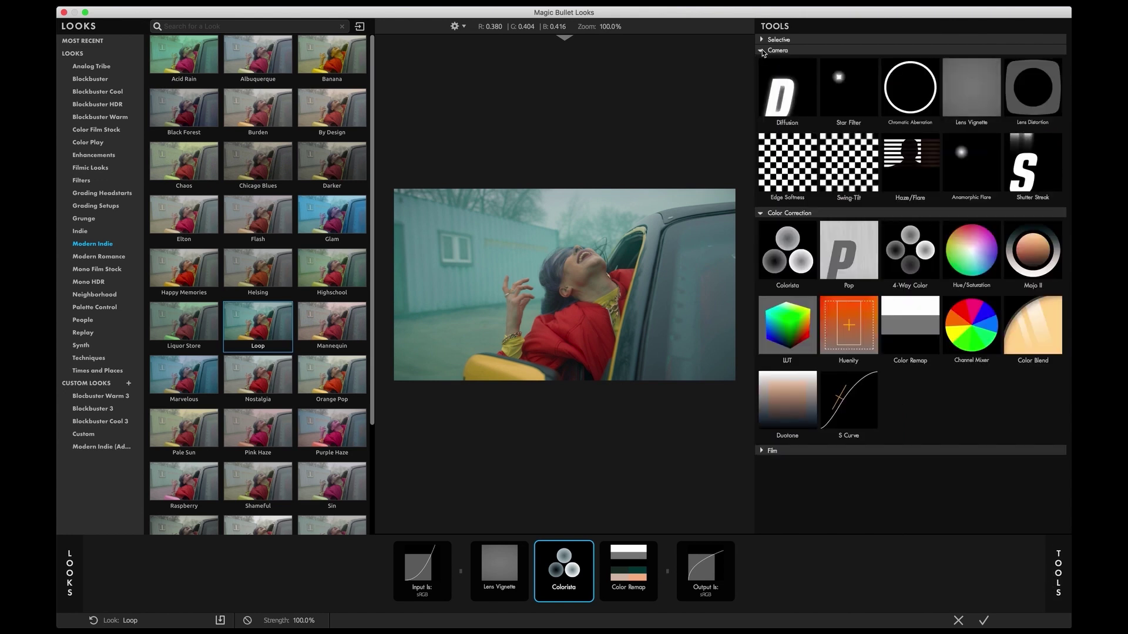
pyautogui.click(761, 51)
pyautogui.click(762, 299)
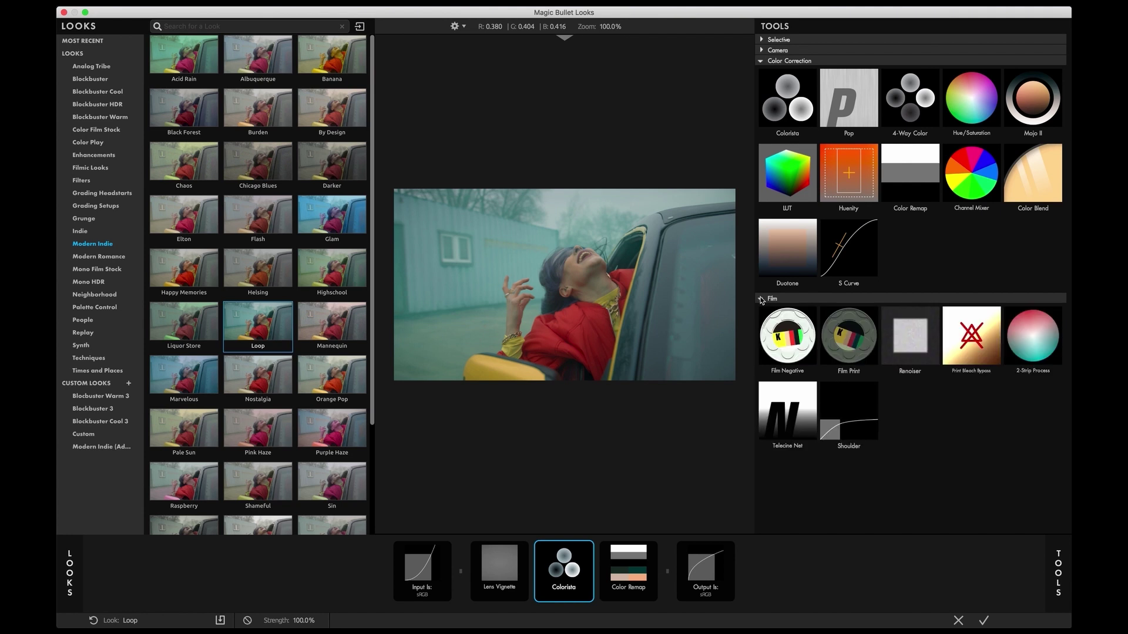
pyautogui.click(762, 299)
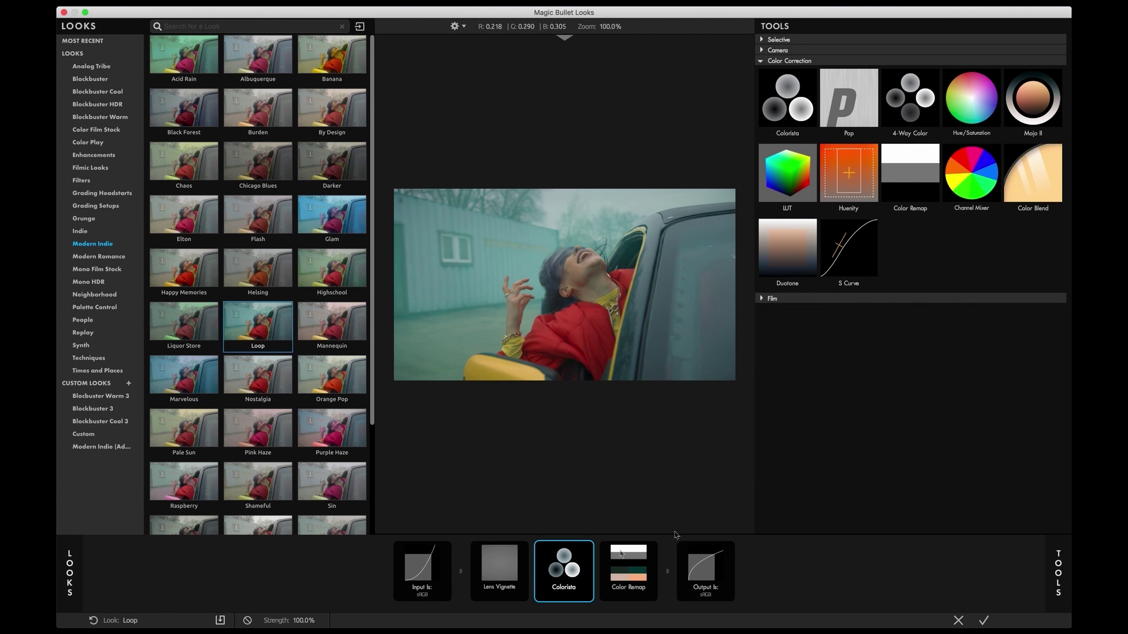
pyautogui.moveTo(860, 187); pyautogui.dragTo(666, 564)
pyautogui.moveTo(972, 173); pyautogui.dragTo(450, 569)
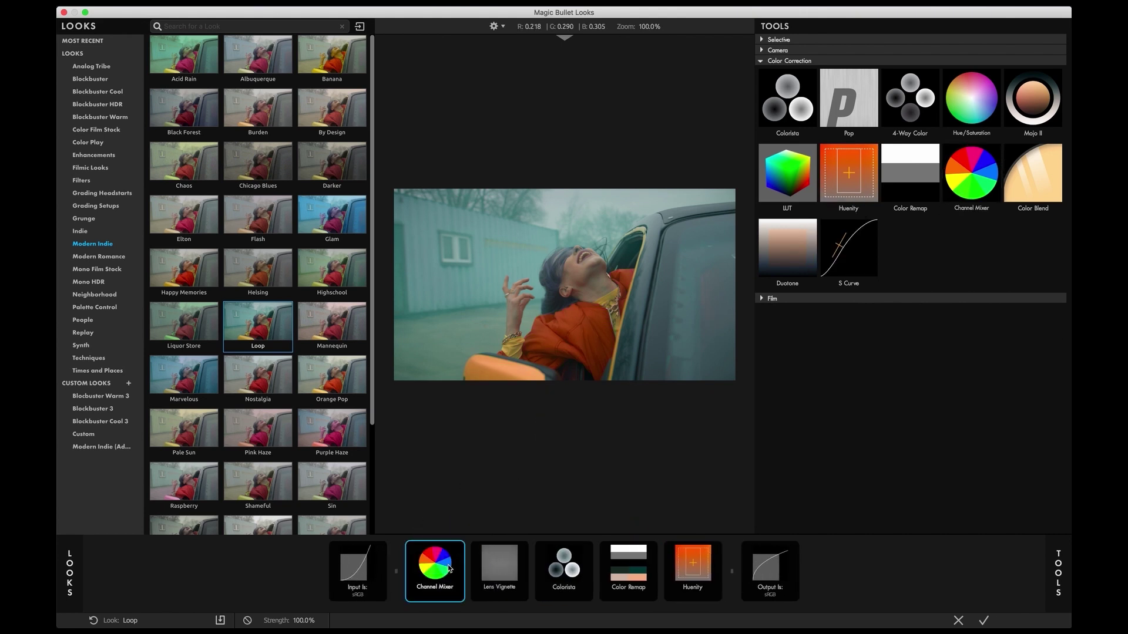
pyautogui.click(358, 575)
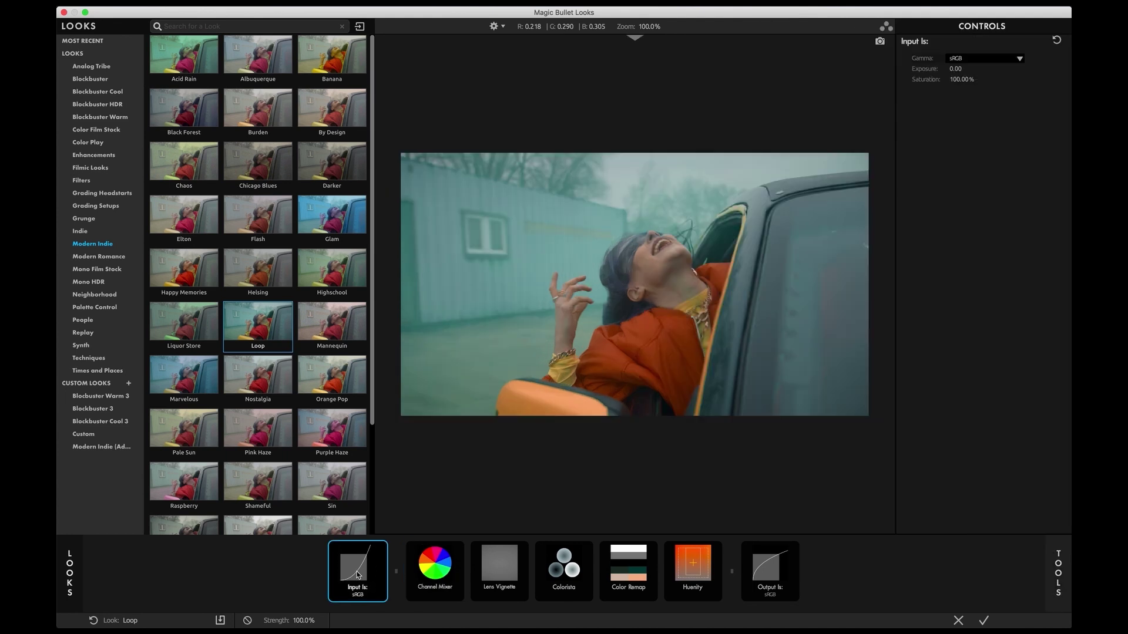
# Review the Input Is and Output Is gamma options, leaving both at sRGB.
pyautogui.click(765, 584)
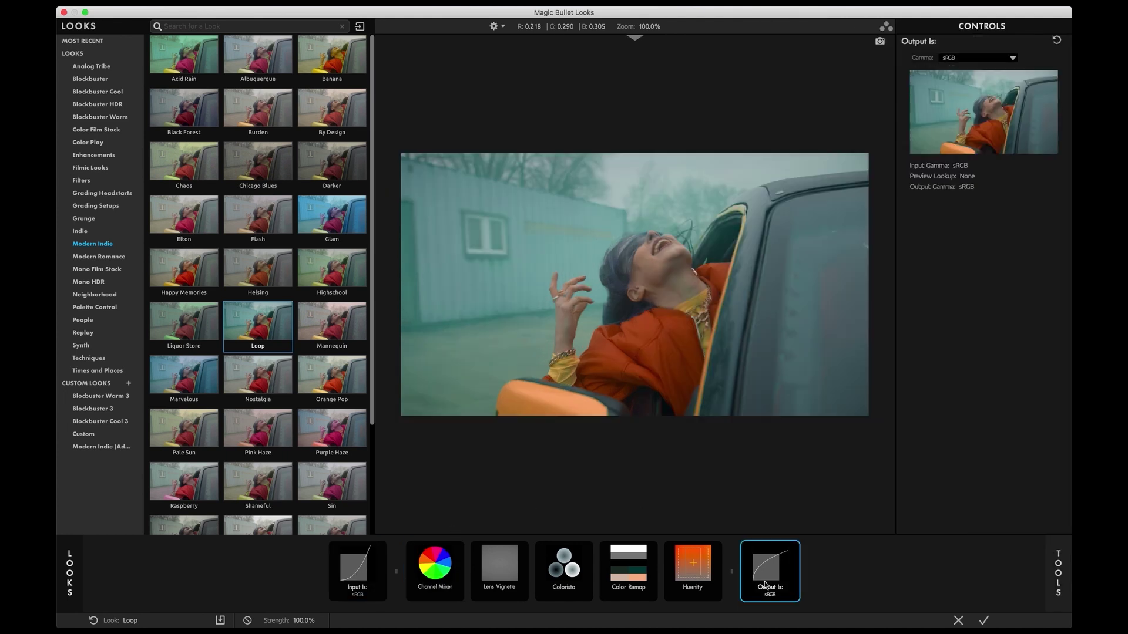
pyautogui.click(358, 573)
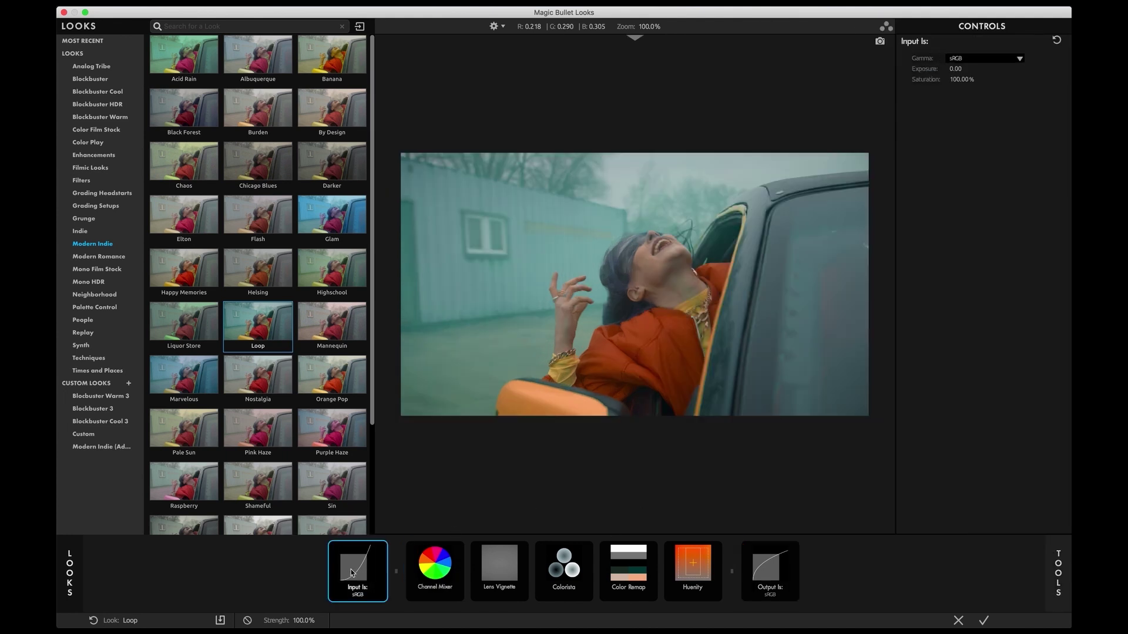
pyautogui.click(984, 62)
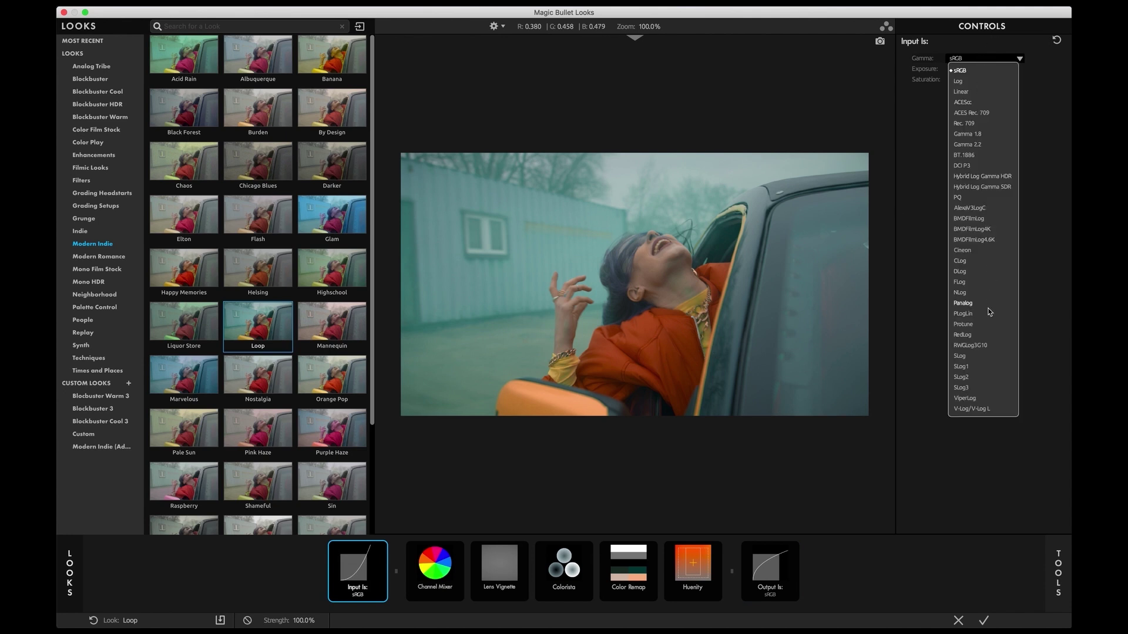
pyautogui.click(761, 586)
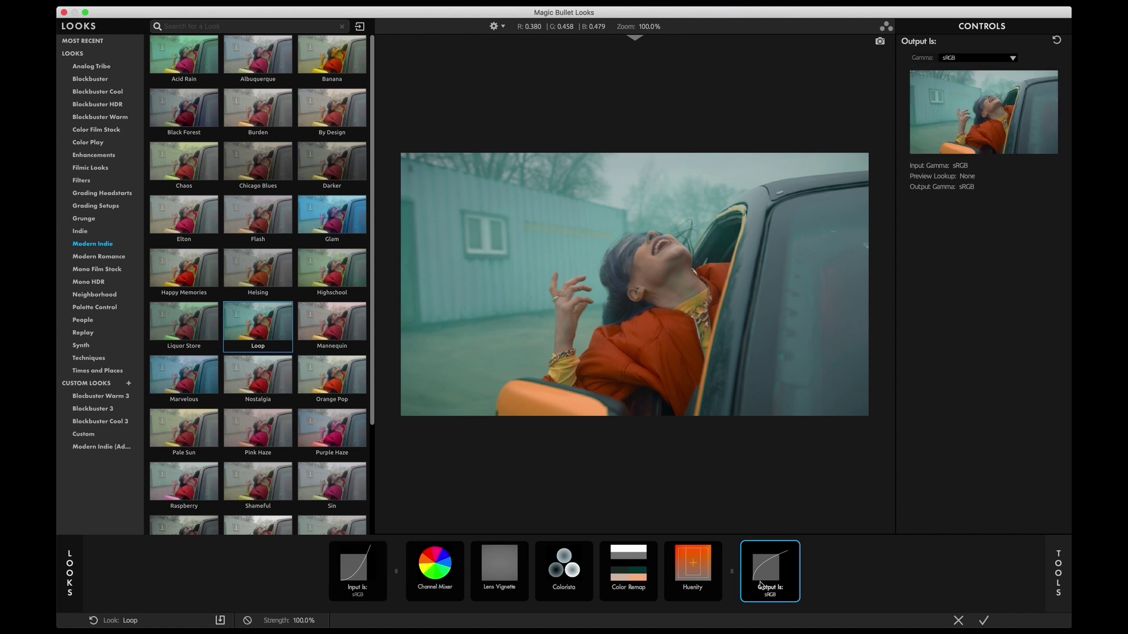
pyautogui.click(991, 61)
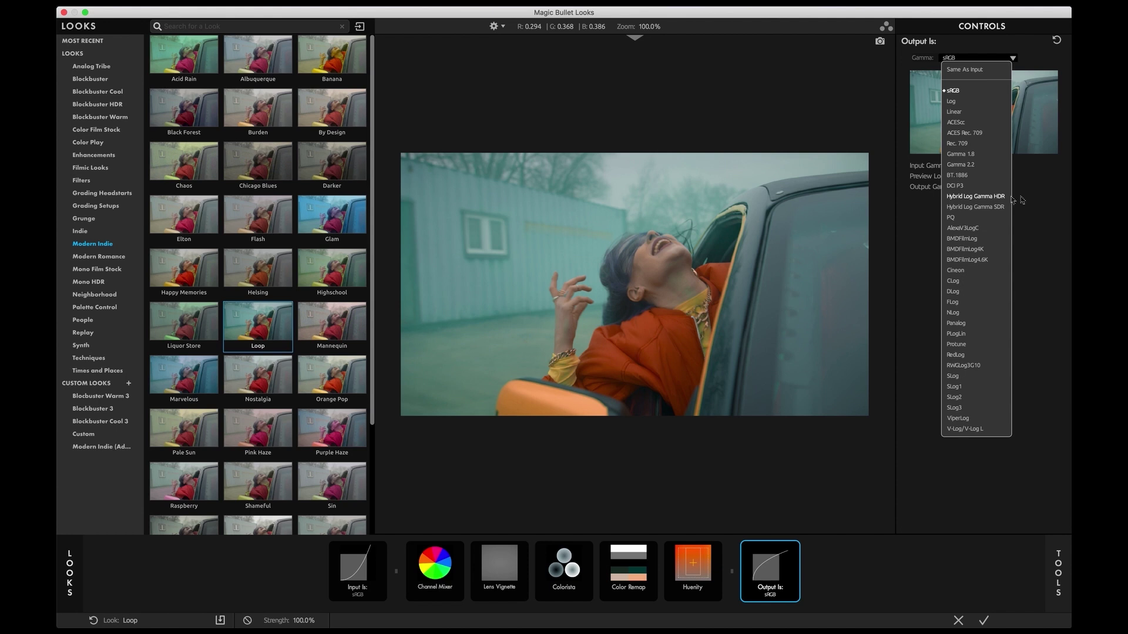
pyautogui.click(1045, 207)
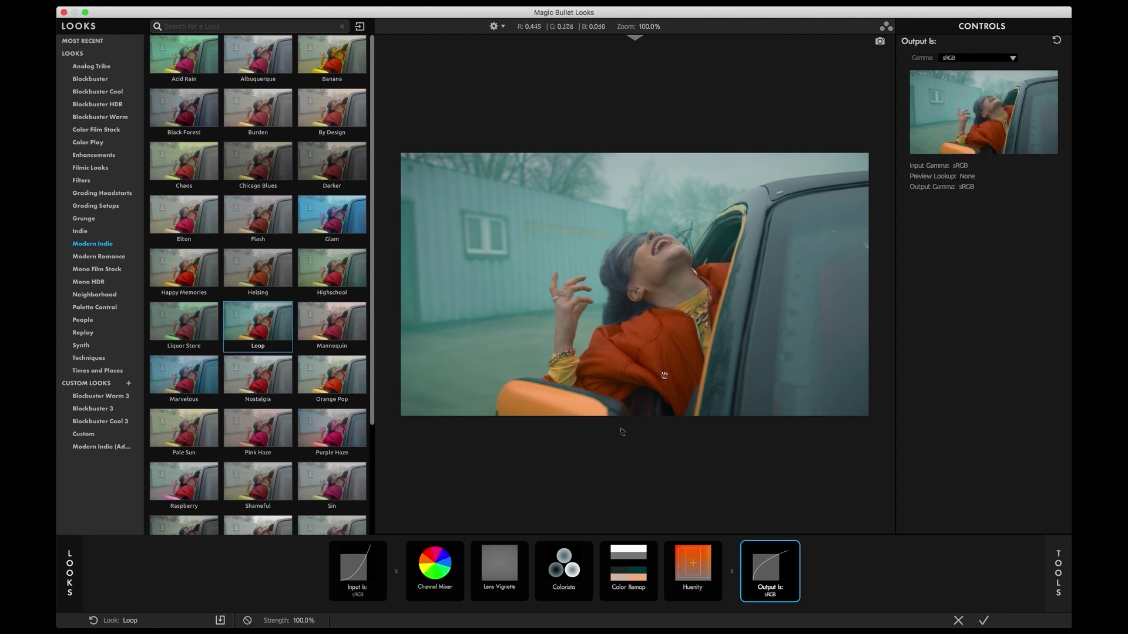
# In Colorista's controls, drag the first Sat by Lum slider down.
pyautogui.click(565, 590)
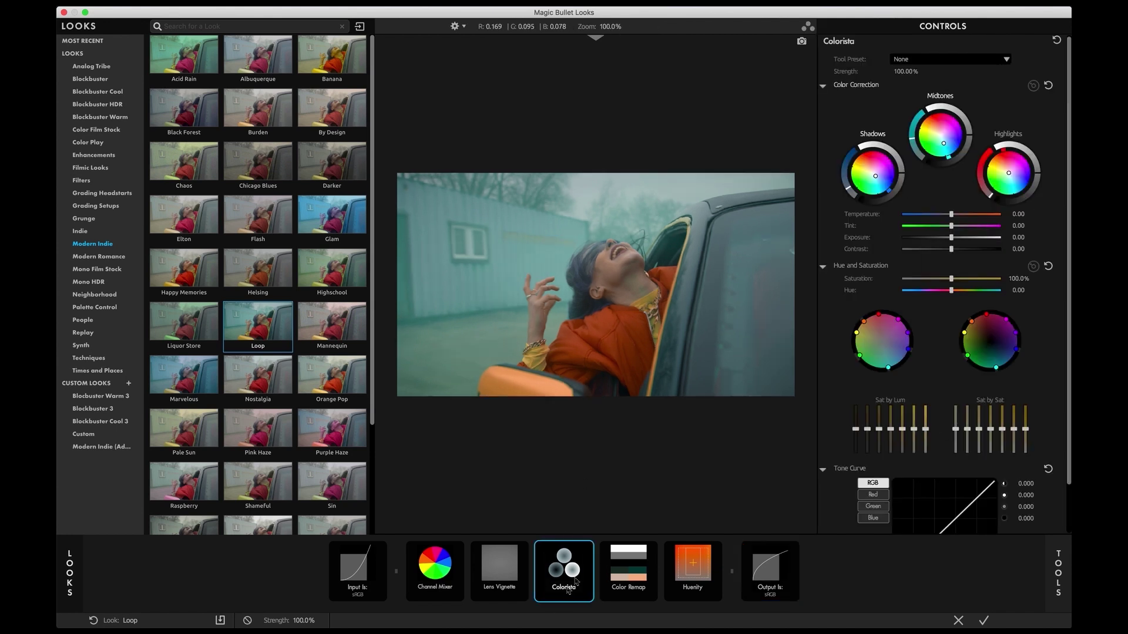
pyautogui.scroll(-3, 840, 391)
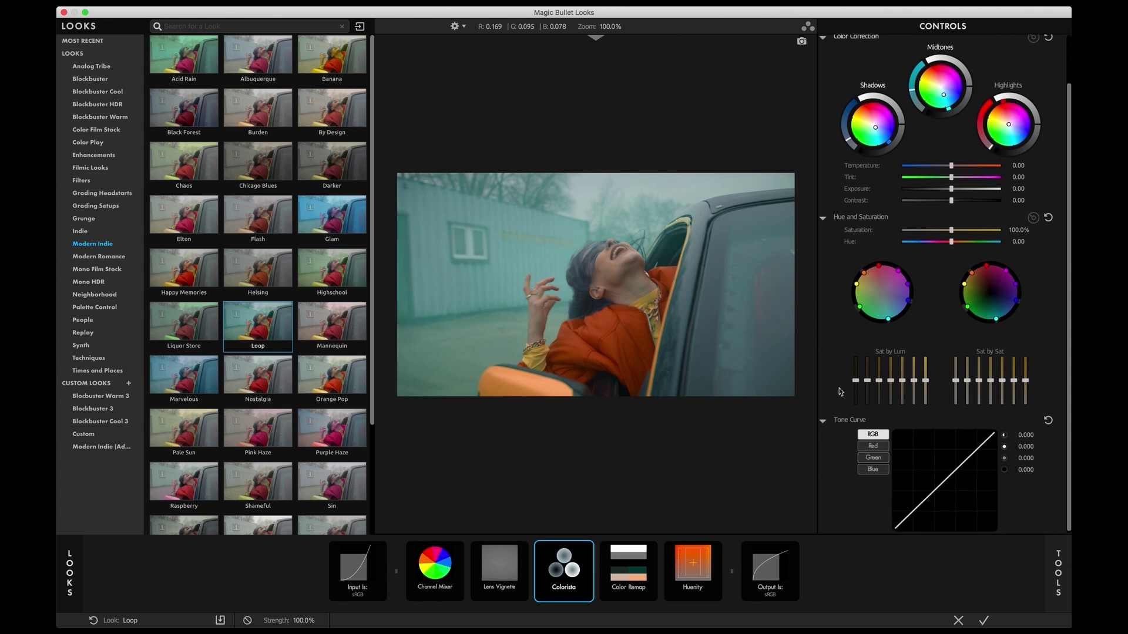
pyautogui.scroll(2, 840, 391)
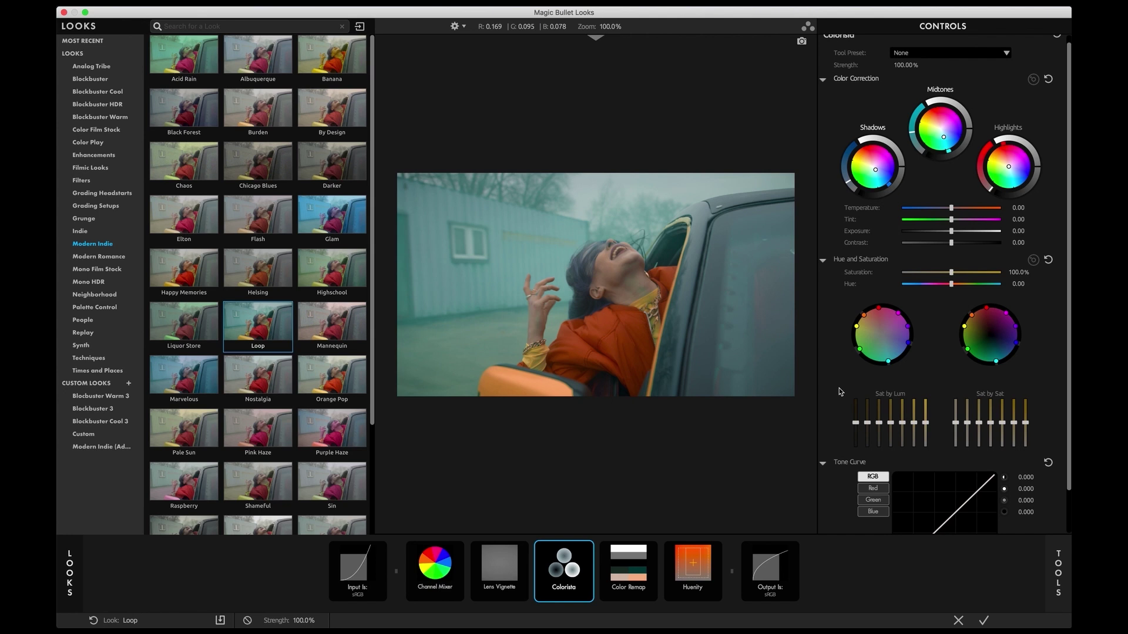
pyautogui.moveTo(856, 424); pyautogui.dragTo(857, 445)
# Add a LUT tool at the chain start and try Florence through Silverlake, ending on Soto.
pyautogui.click(1055, 581)
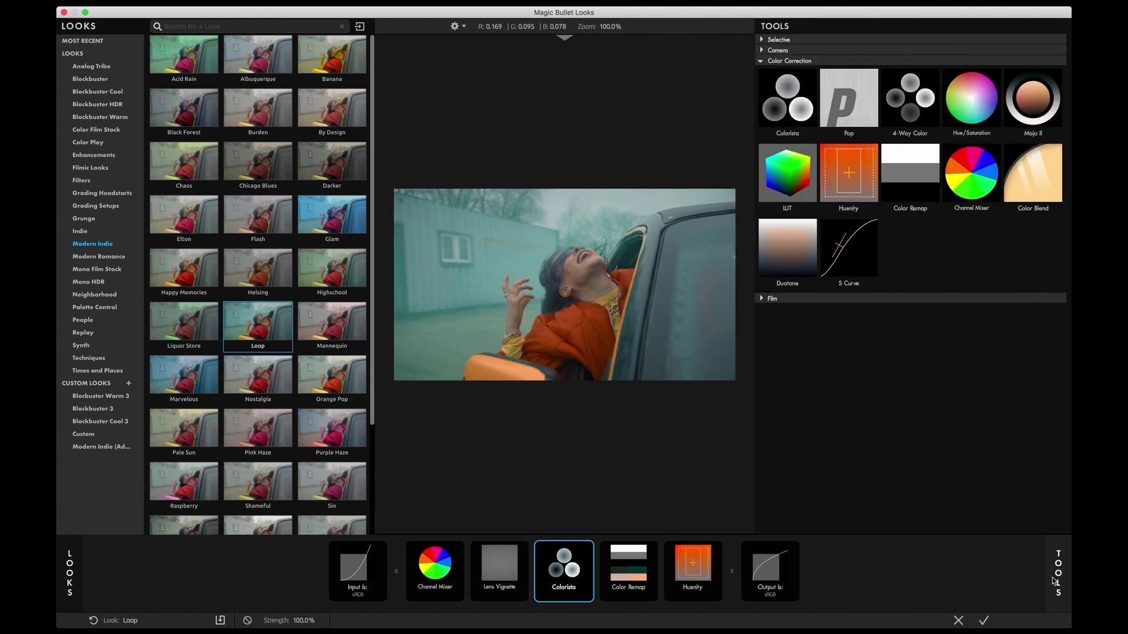
pyautogui.moveTo(787, 173); pyautogui.dragTo(405, 561)
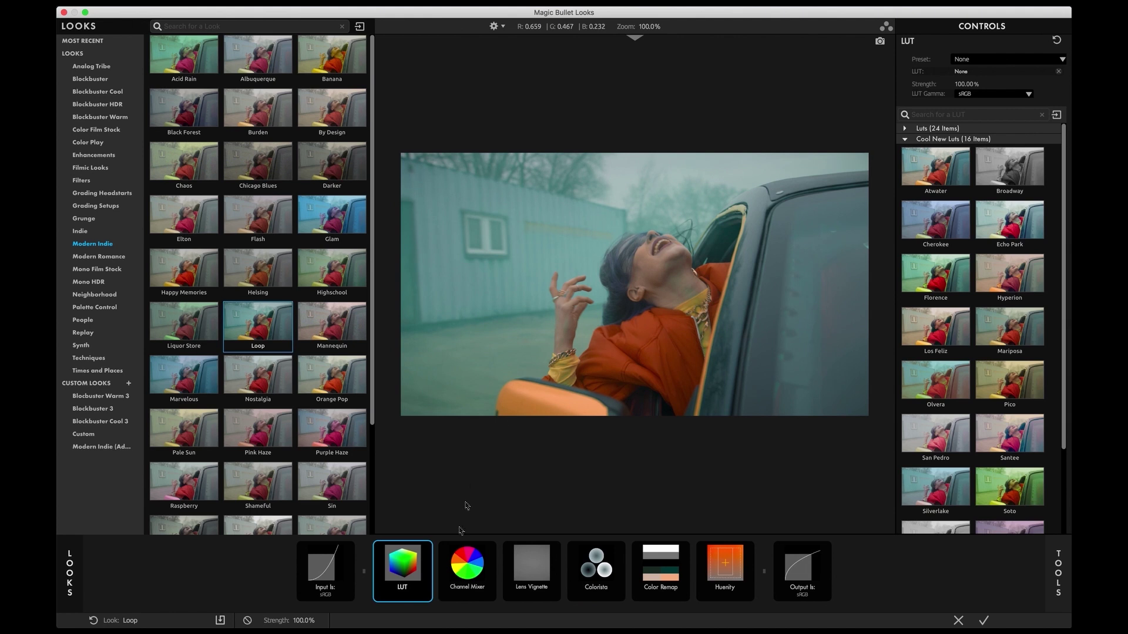
pyautogui.click(945, 276)
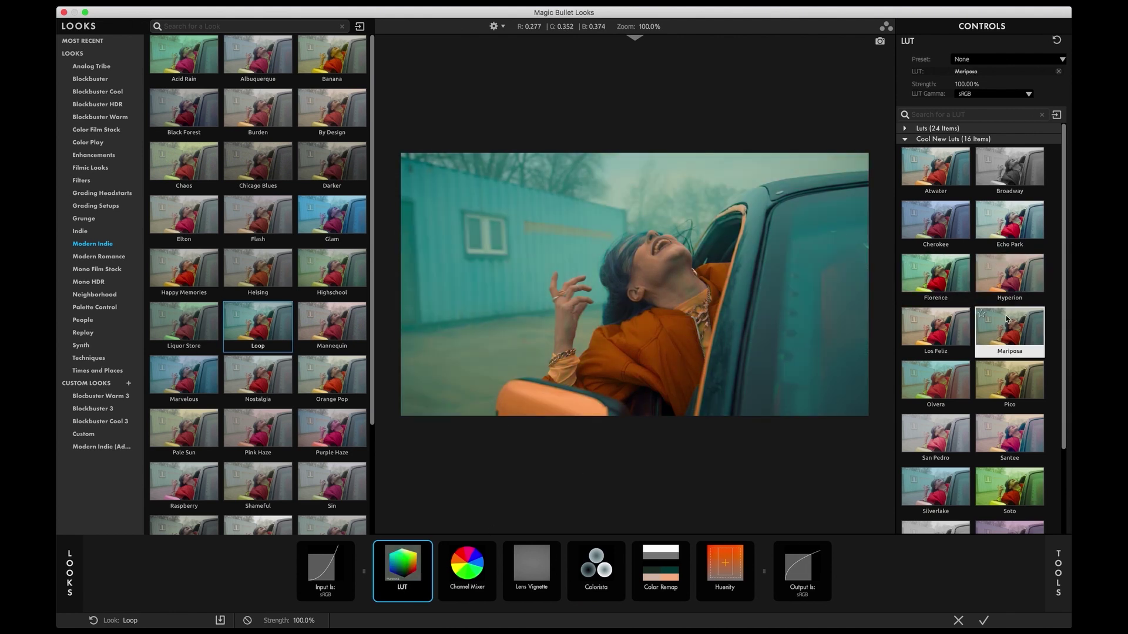
pyautogui.click(944, 329)
pyautogui.click(936, 382)
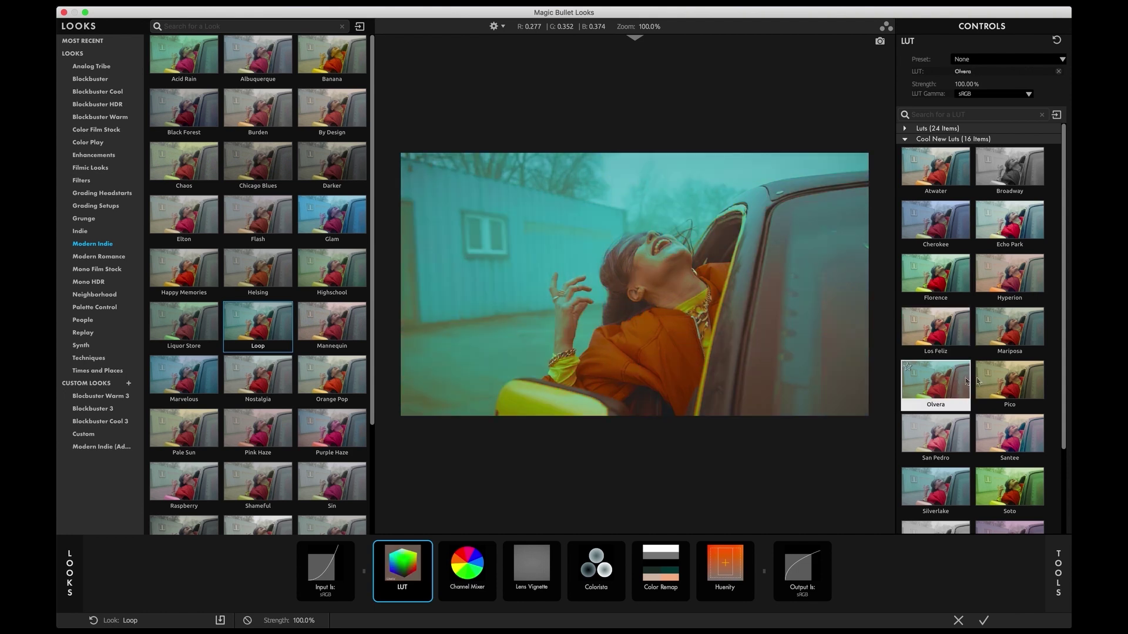
pyautogui.click(1008, 382)
pyautogui.click(1006, 433)
pyautogui.click(946, 448)
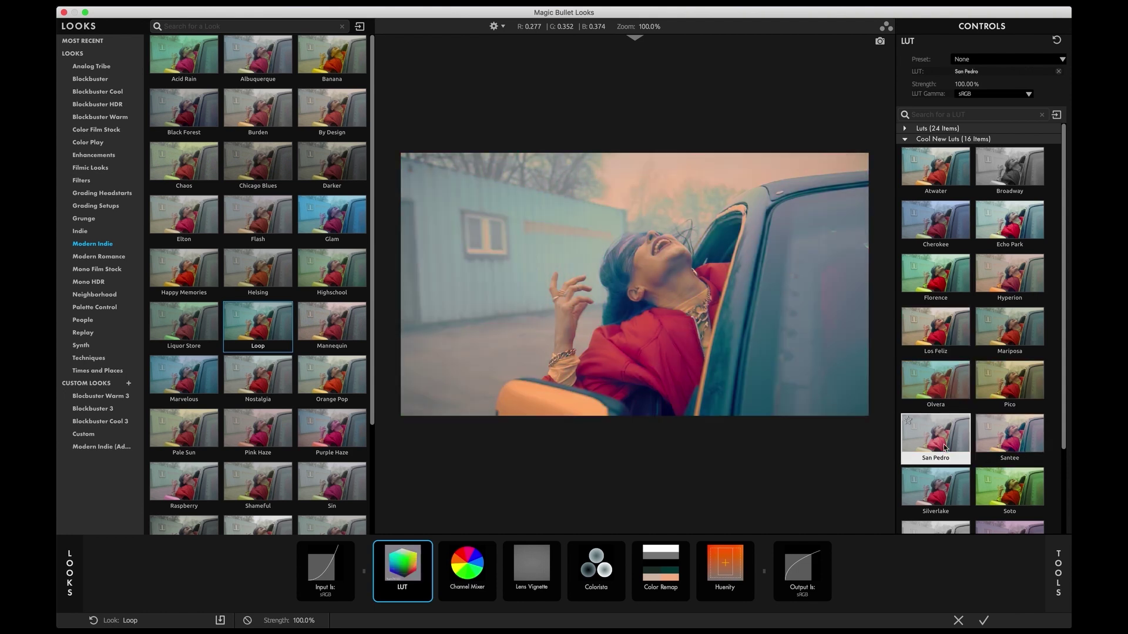
pyautogui.click(938, 501)
pyautogui.click(1009, 497)
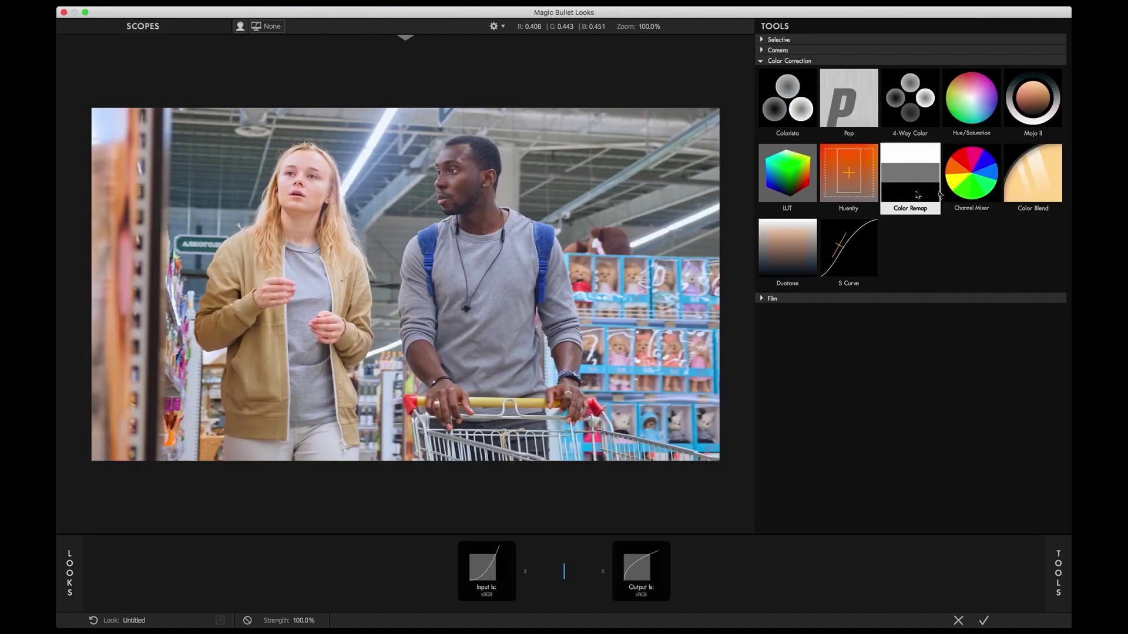
# Add a second Huenity, widen its hue selection leftward, and toggle its bypass to compare.
pyautogui.doubleClick(844, 184)
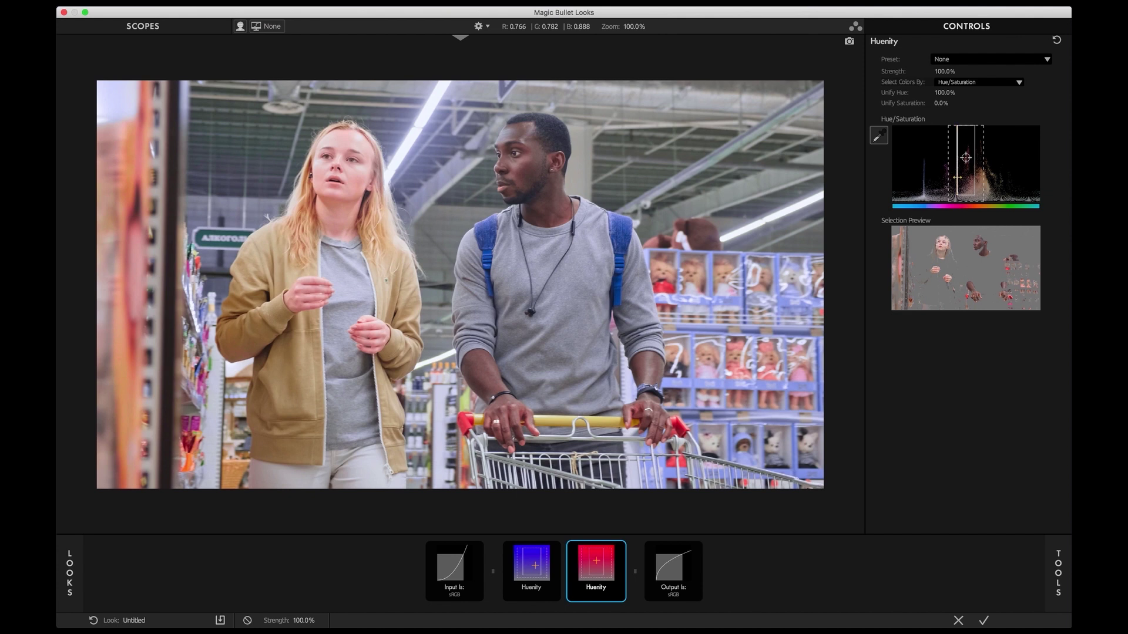
pyautogui.moveTo(957, 177)
pyautogui.mouseDown()
pyautogui.moveTo(923, 179)
pyautogui.moveTo(938, 179)
pyautogui.mouseUp()
pyautogui.click(620, 548)
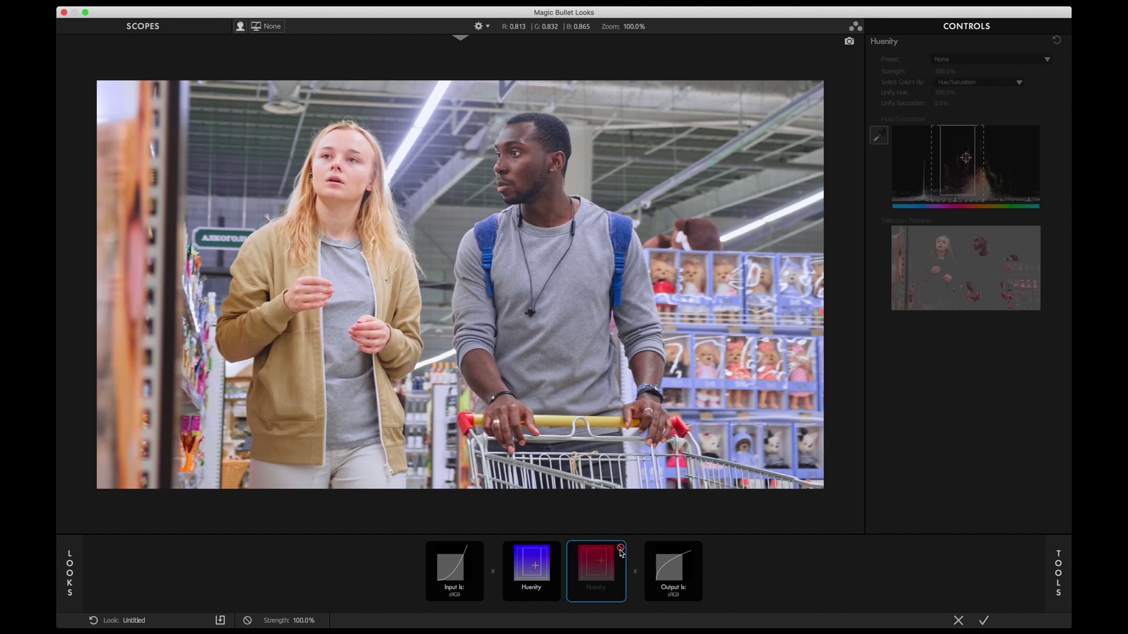
pyautogui.click(621, 548)
pyautogui.click(620, 548)
pyautogui.click(620, 548)
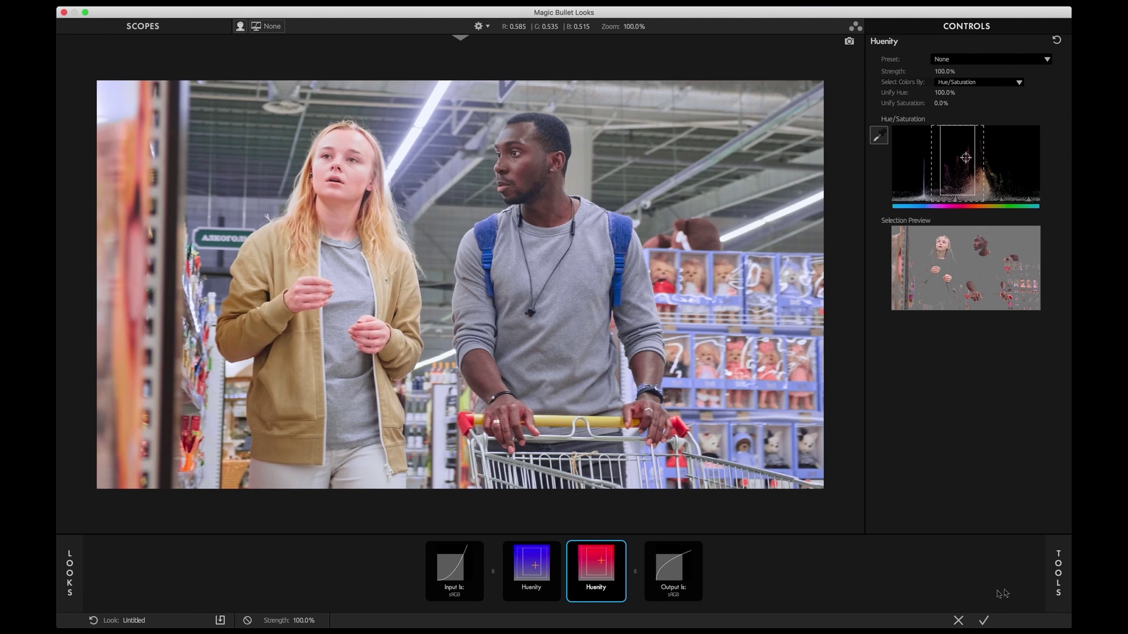
# Add a Channel Mixer after the second Huenity, boosting red and mixing blue into green.
pyautogui.click(1057, 590)
pyautogui.doubleClick(968, 195)
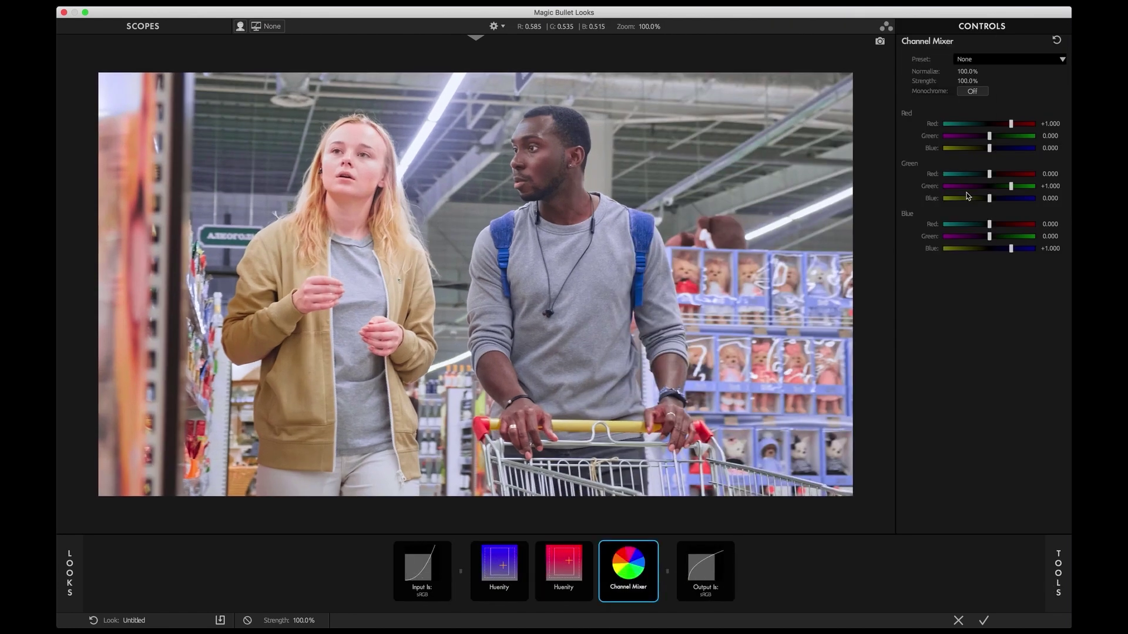
pyautogui.moveTo(1011, 124); pyautogui.dragTo(993, 150)
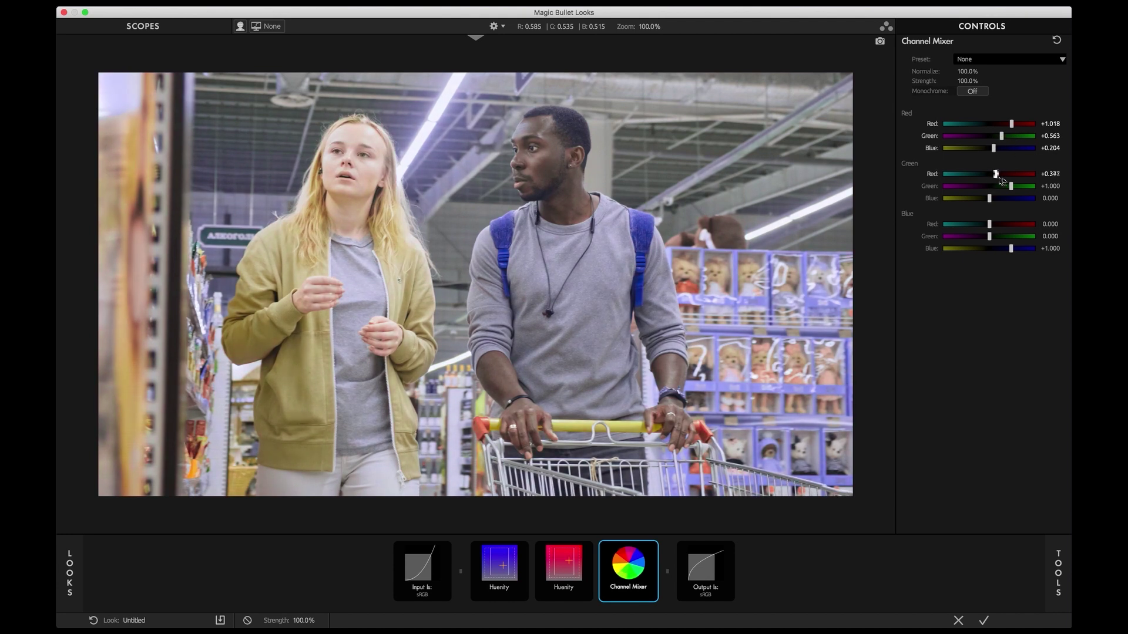
pyautogui.moveTo(989, 199); pyautogui.dragTo(999, 225)
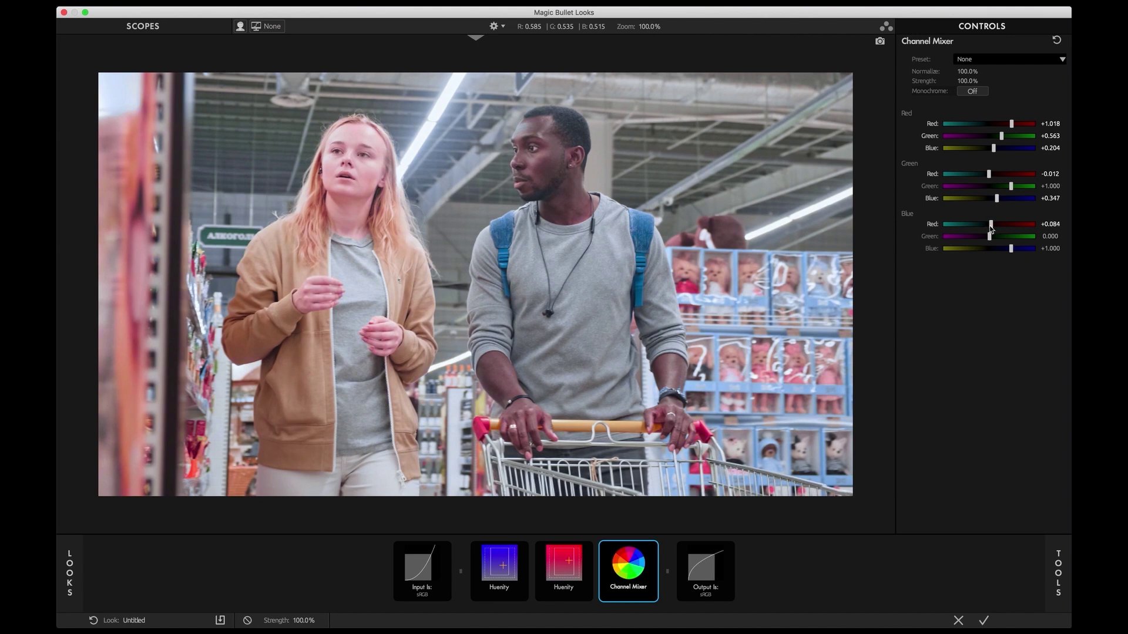
# Toggle the Channel Mixer to compare, then switch it to Monochrome and adjust the red weight.
pyautogui.click(652, 550)
pyautogui.click(652, 550)
pyautogui.click(653, 550)
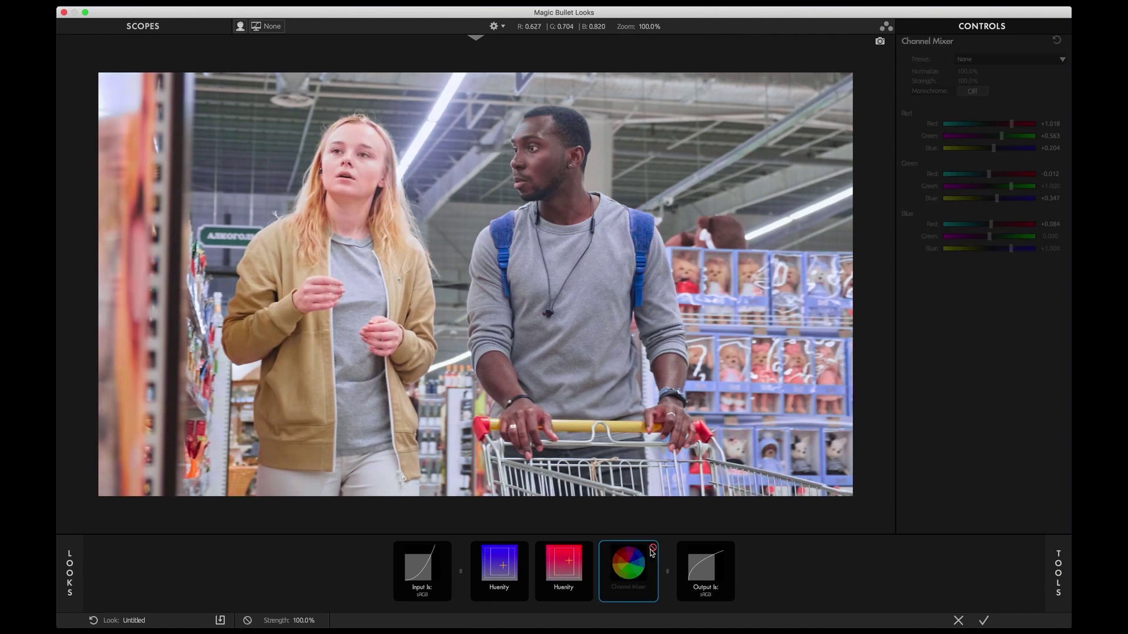
pyautogui.click(652, 550)
pyautogui.click(653, 550)
pyautogui.click(652, 549)
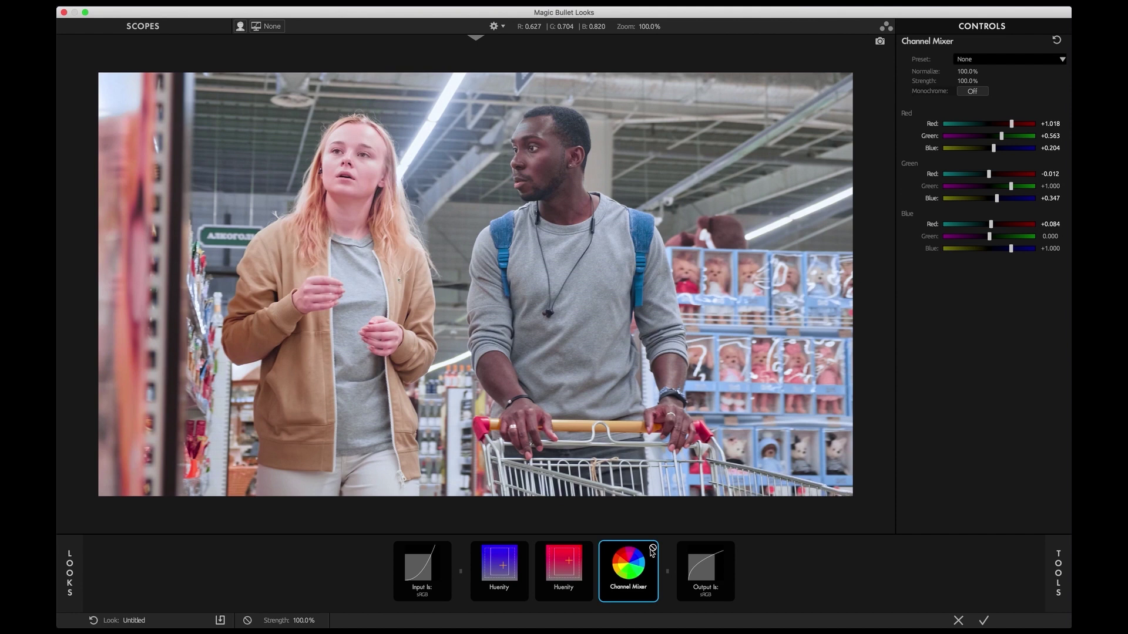
pyautogui.click(972, 92)
pyautogui.moveTo(1001, 124); pyautogui.dragTo(987, 152)
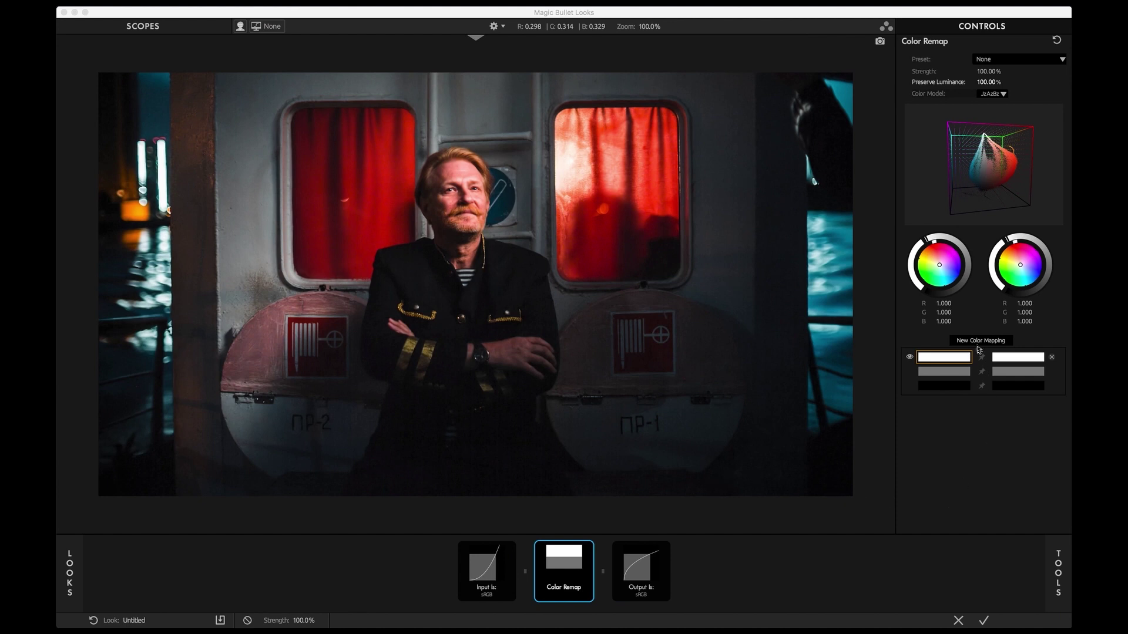
# Add a Color Remap mapping that turns the red curtain orange, then toggle it to compare.
pyautogui.click(978, 346)
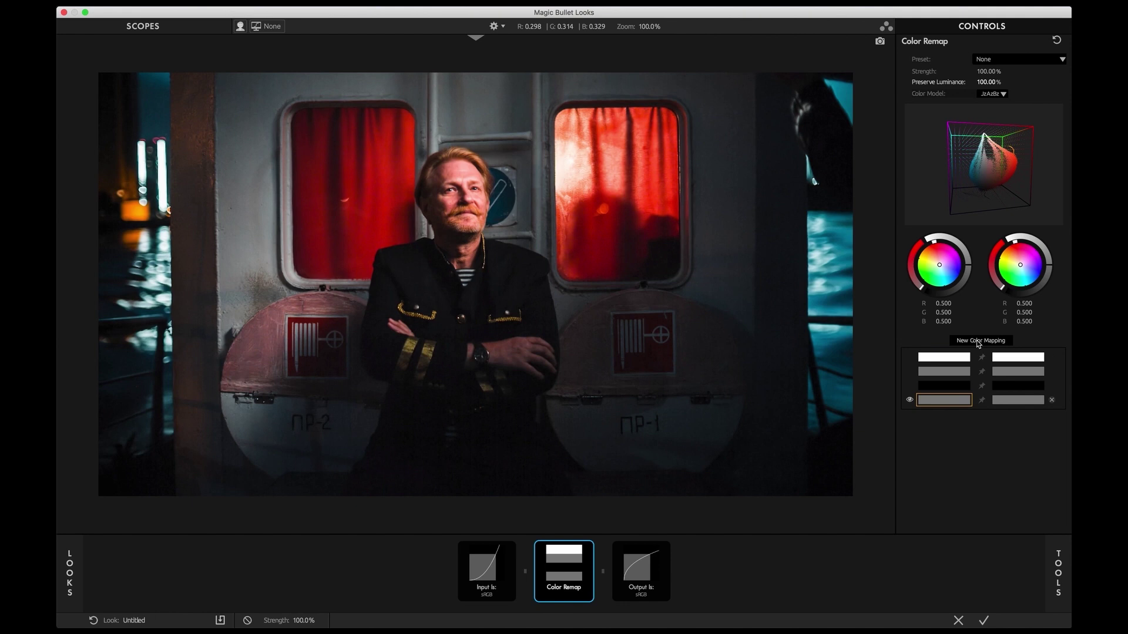
pyautogui.click(587, 212)
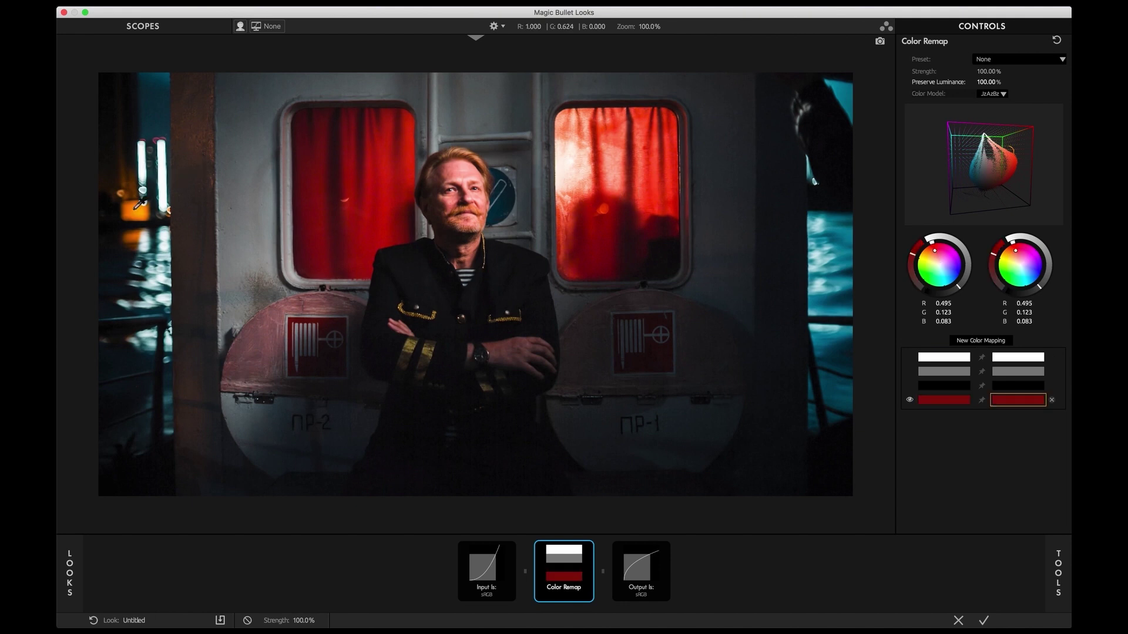
pyautogui.click(138, 205)
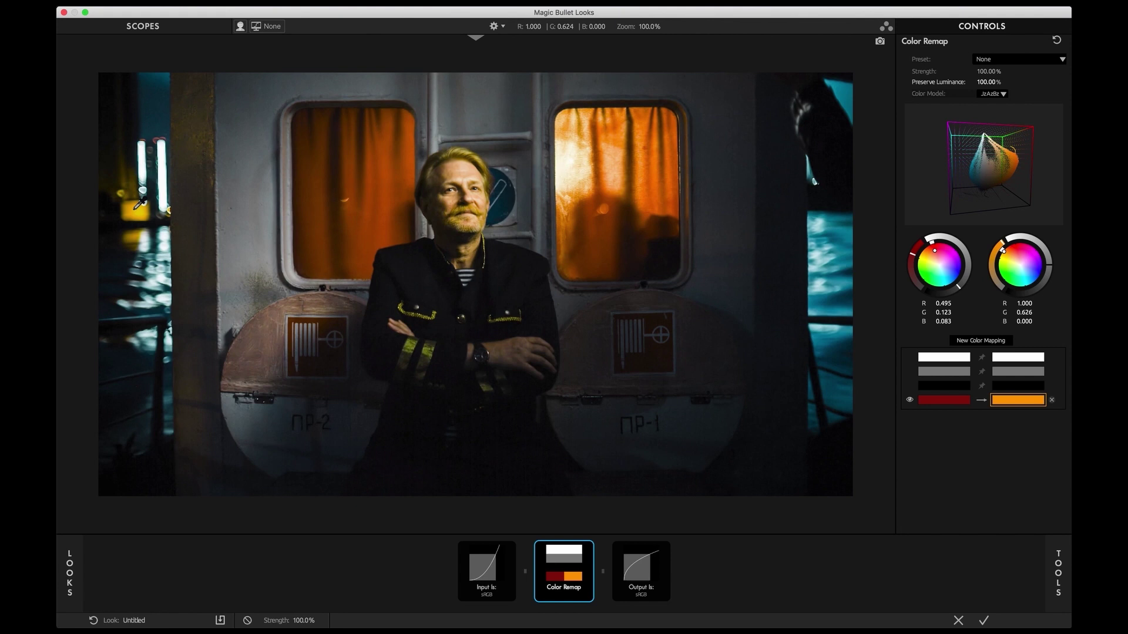
pyautogui.moveTo(975, 192)
pyautogui.mouseDown()
pyautogui.moveTo(1047, 192)
pyautogui.moveTo(964, 210)
pyautogui.mouseUp()
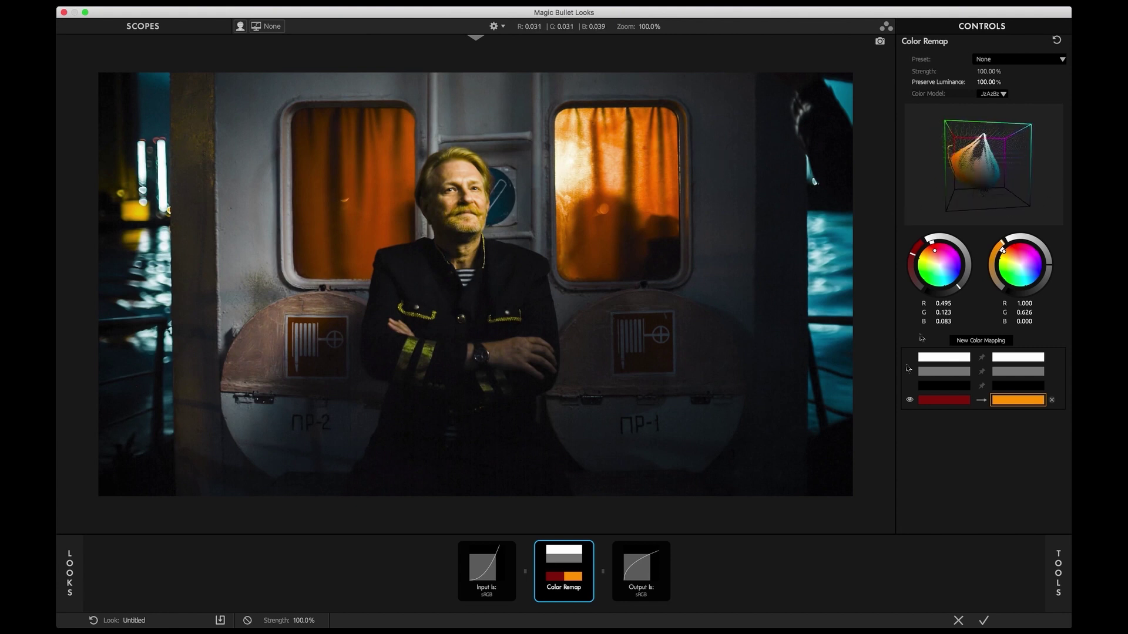
pyautogui.click(909, 400)
pyautogui.click(909, 400)
pyautogui.click(910, 400)
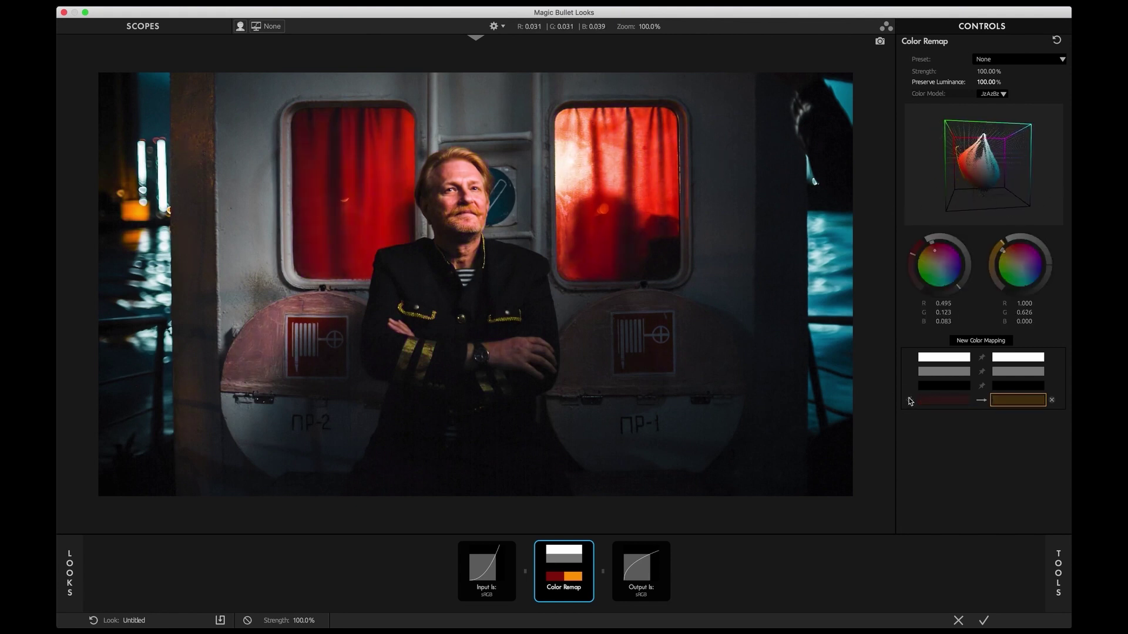
pyautogui.click(909, 400)
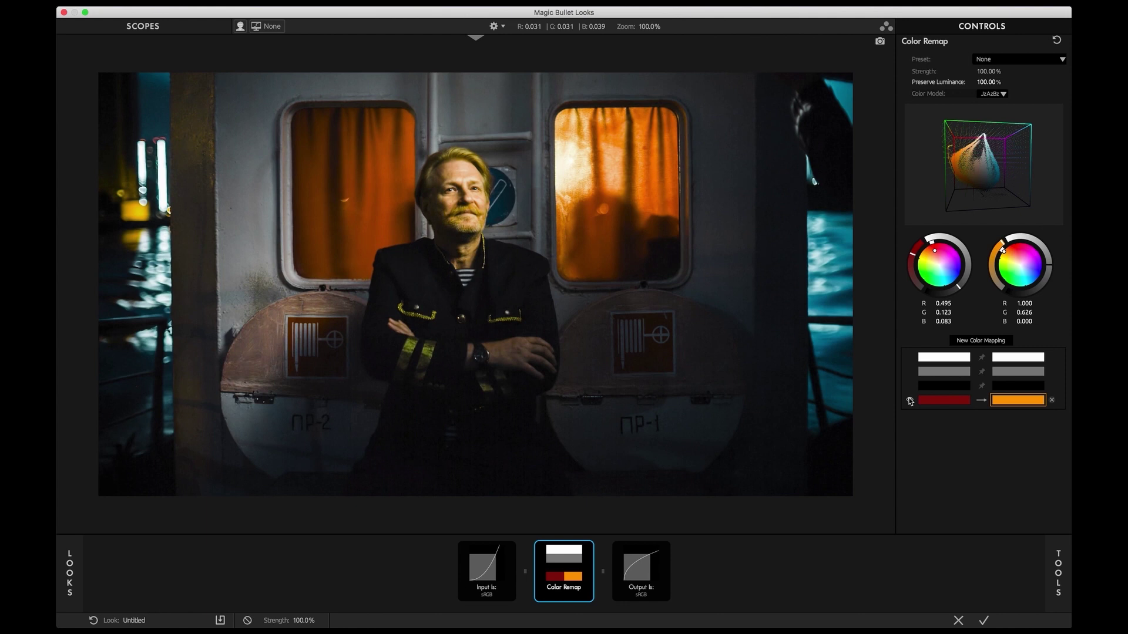
# Remap the teal water toward green, then start a new mapping sampled from a skin tone.
pyautogui.click(984, 341)
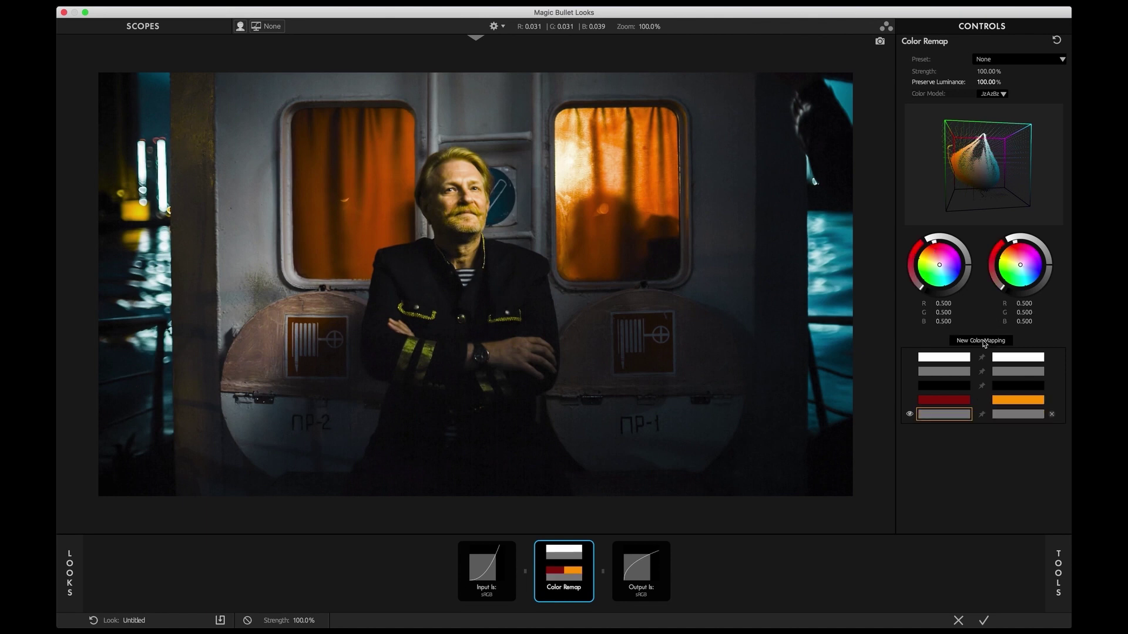
pyautogui.click(852, 286)
pyautogui.moveTo(1019, 275)
pyautogui.mouseDown()
pyautogui.moveTo(1025, 282)
pyautogui.moveTo(1015, 272)
pyautogui.mouseUp()
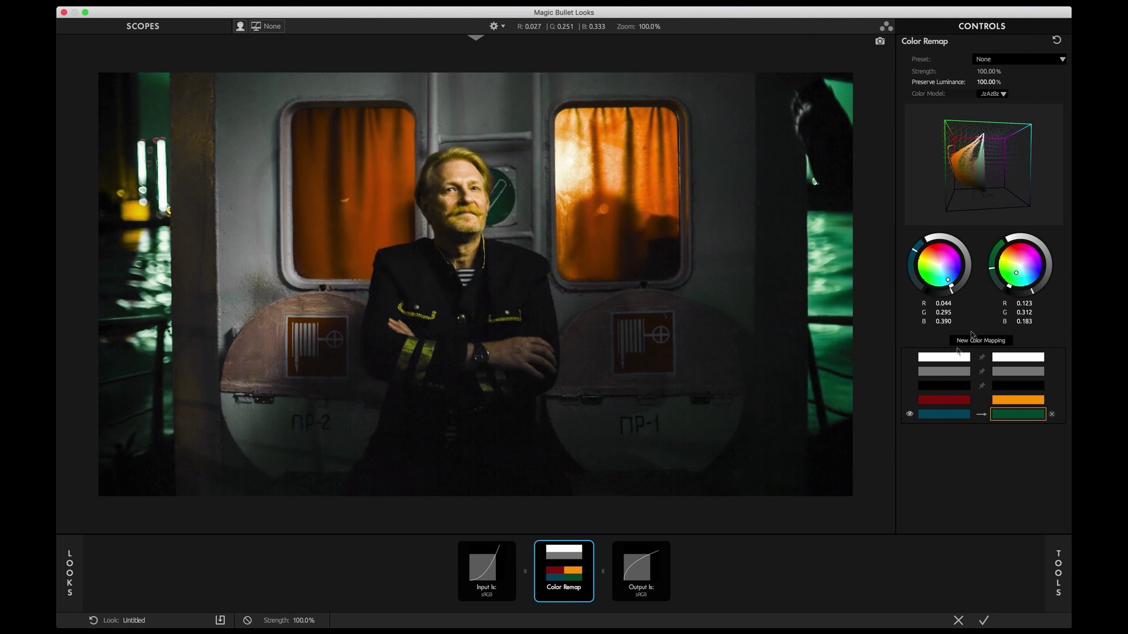
pyautogui.click(909, 414)
pyautogui.click(910, 415)
pyautogui.click(980, 341)
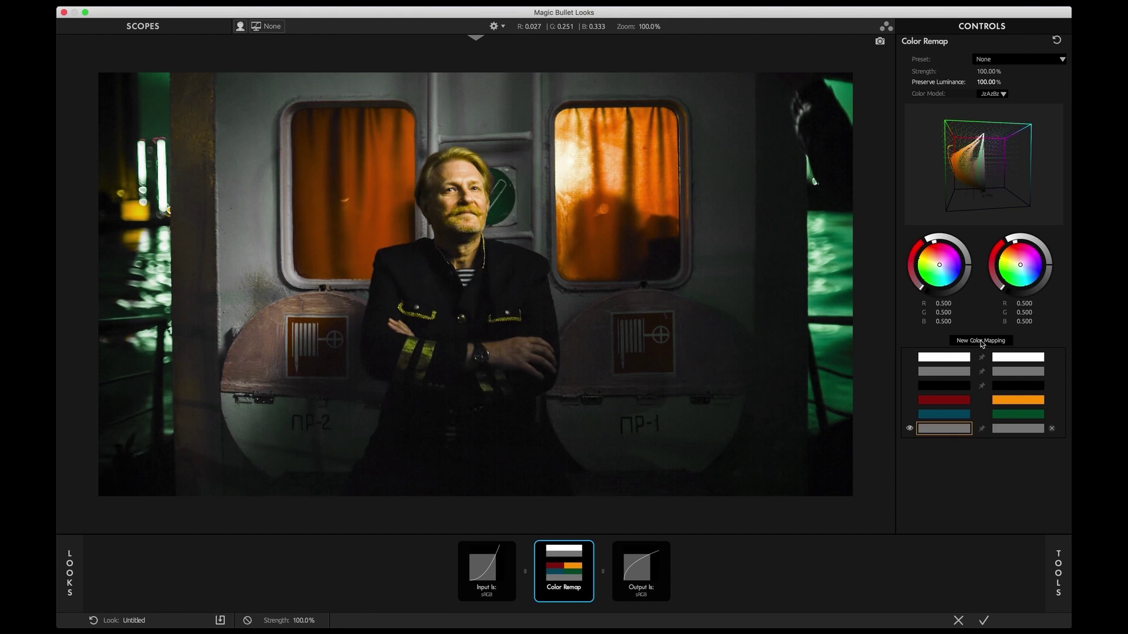
pyautogui.click(460, 149)
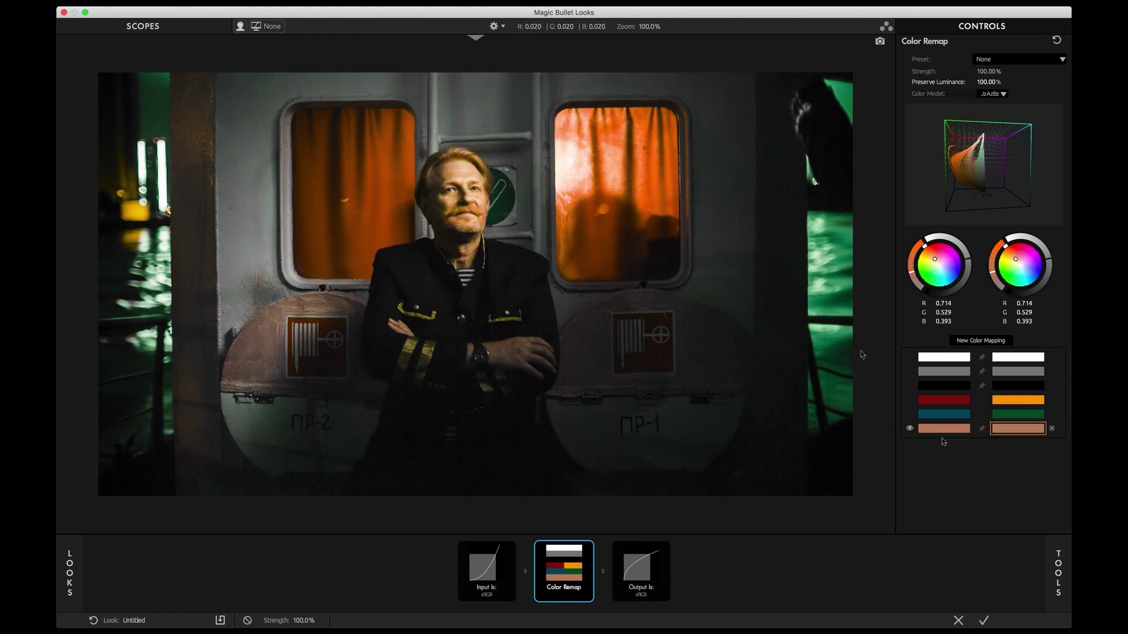
# Set the skin-tone mapping's target to the yellow ball from the bubbles reference image.
pyautogui.click(476, 37)
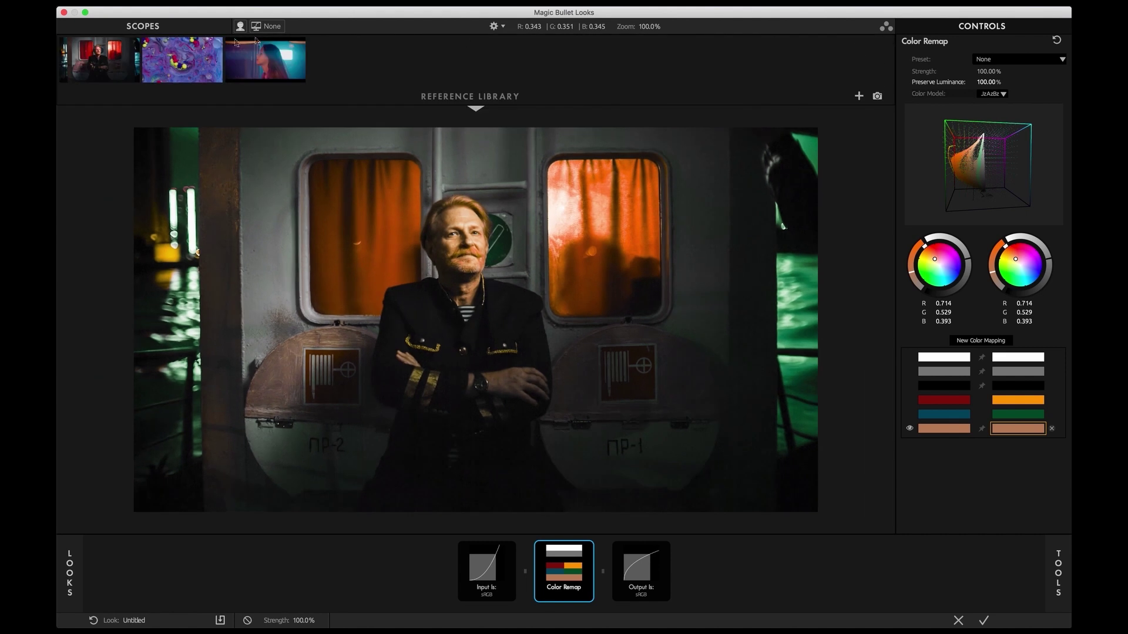
pyautogui.click(197, 54)
pyautogui.click(567, 78)
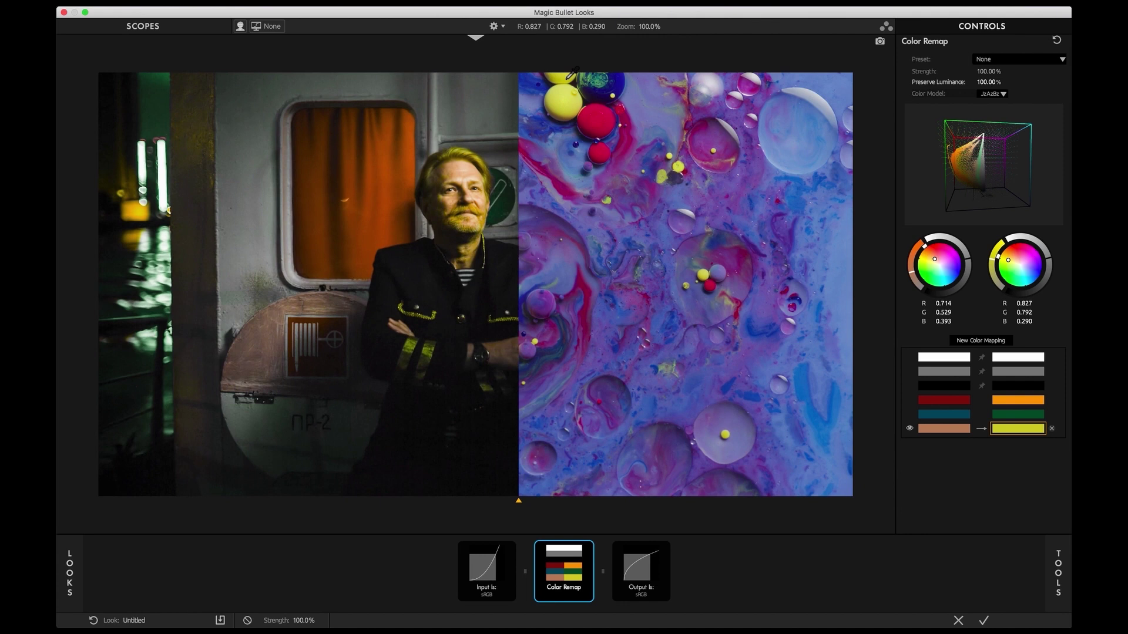
# Add a mapping that pushes the pink hatch toward magenta, then compare with Color Remap bypassed.
pyautogui.click(979, 342)
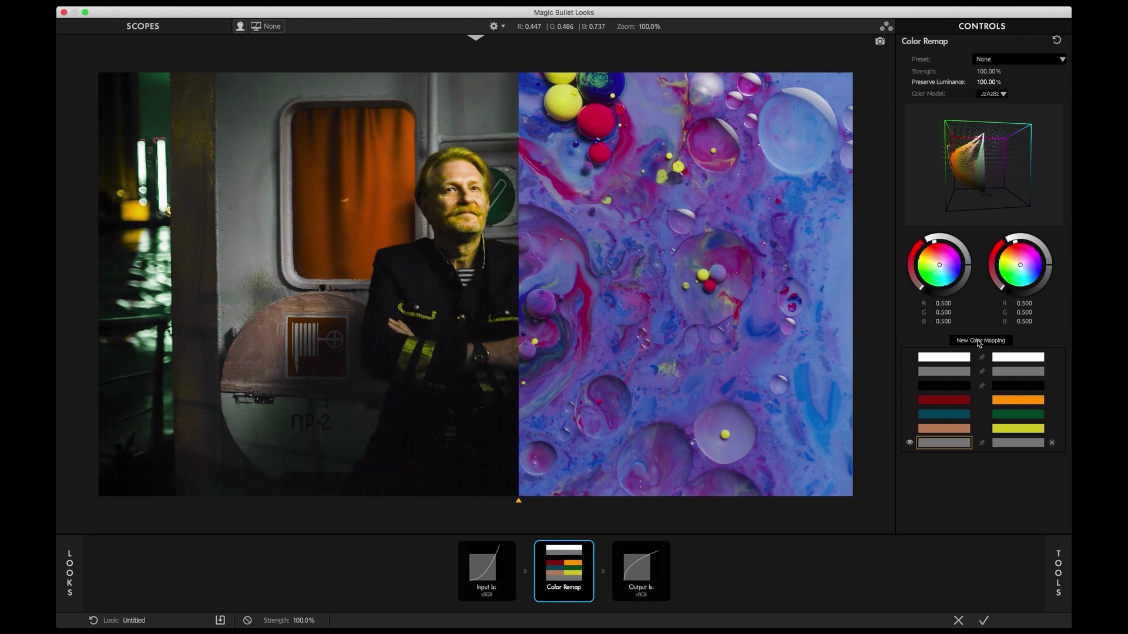
pyautogui.click(261, 343)
pyautogui.click(476, 38)
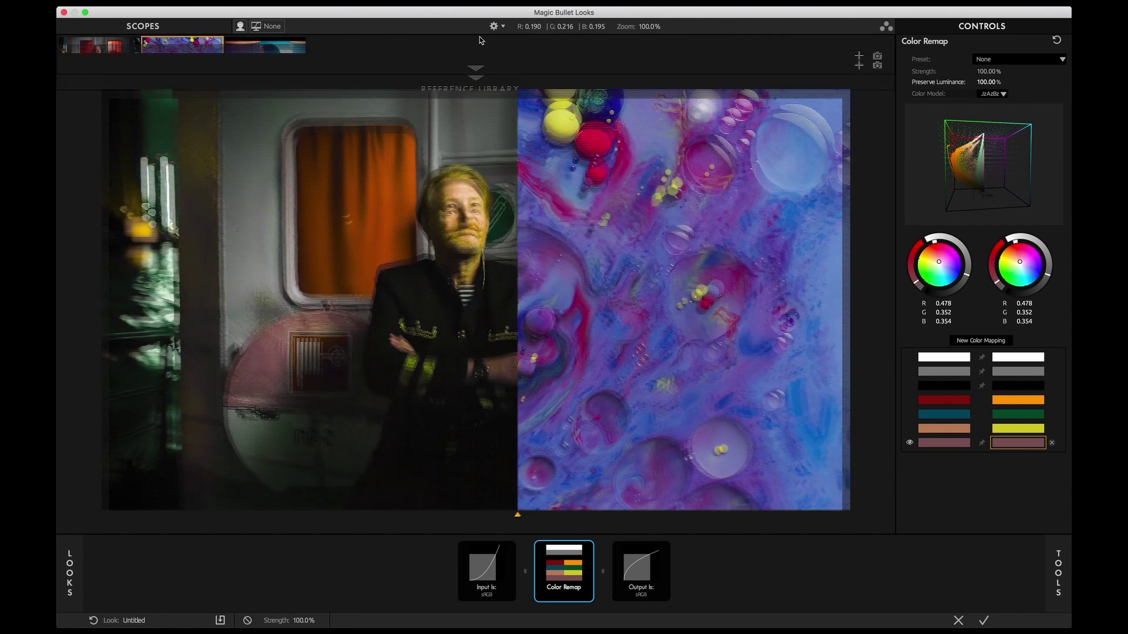
pyautogui.click(264, 59)
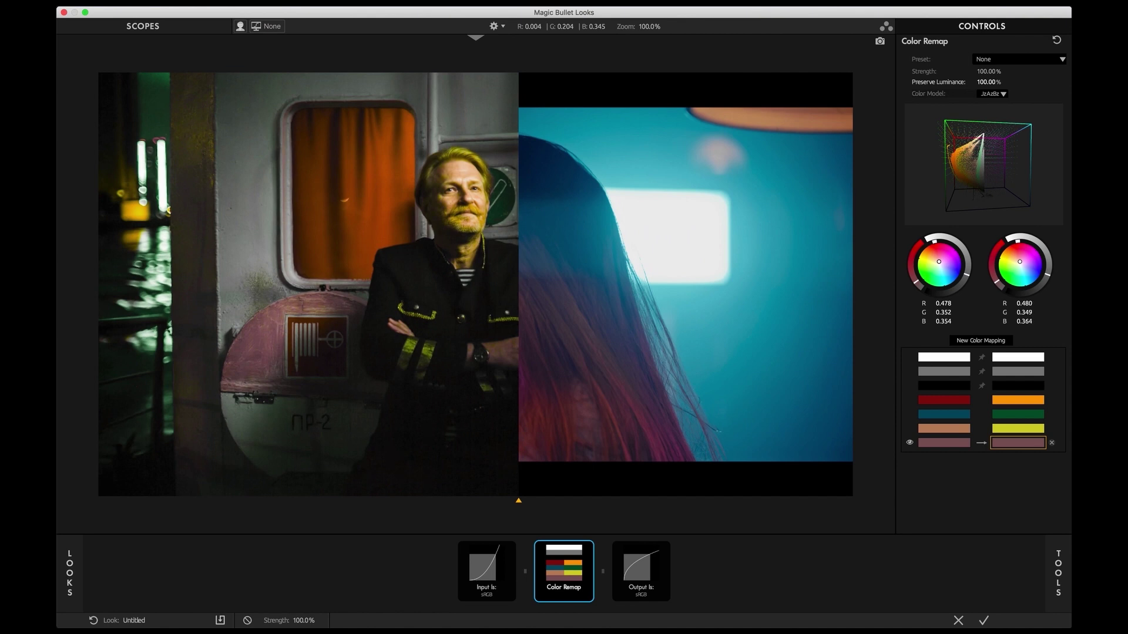
pyautogui.moveTo(1020, 261); pyautogui.dragTo(1021, 260)
pyautogui.moveTo(521, 504); pyautogui.dragTo(868, 503)
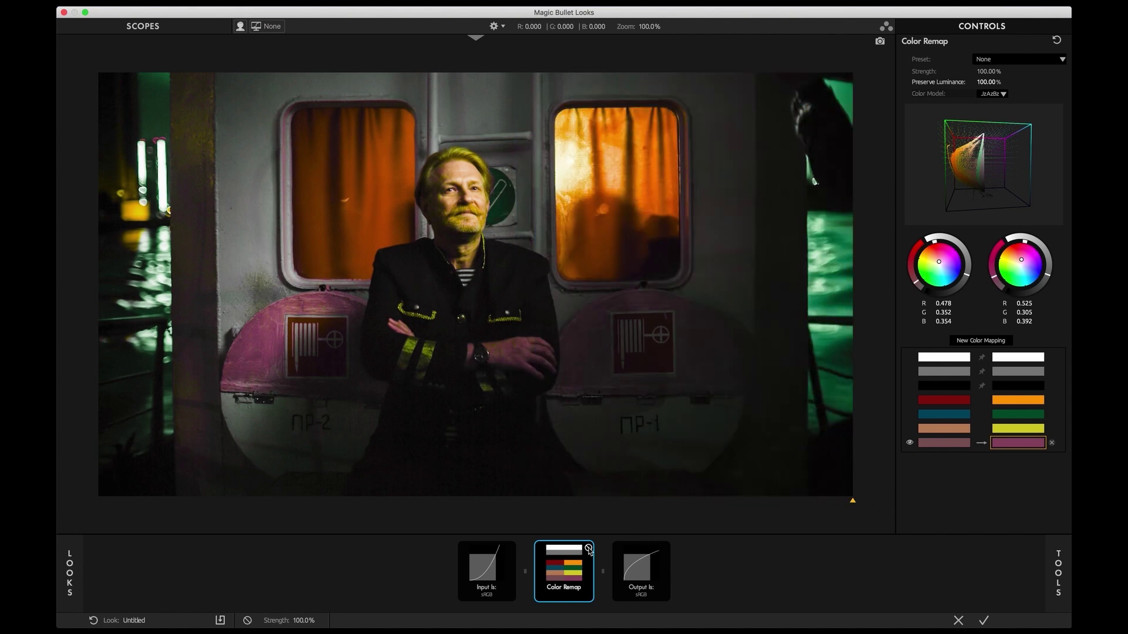
pyautogui.click(586, 545)
pyautogui.click(585, 545)
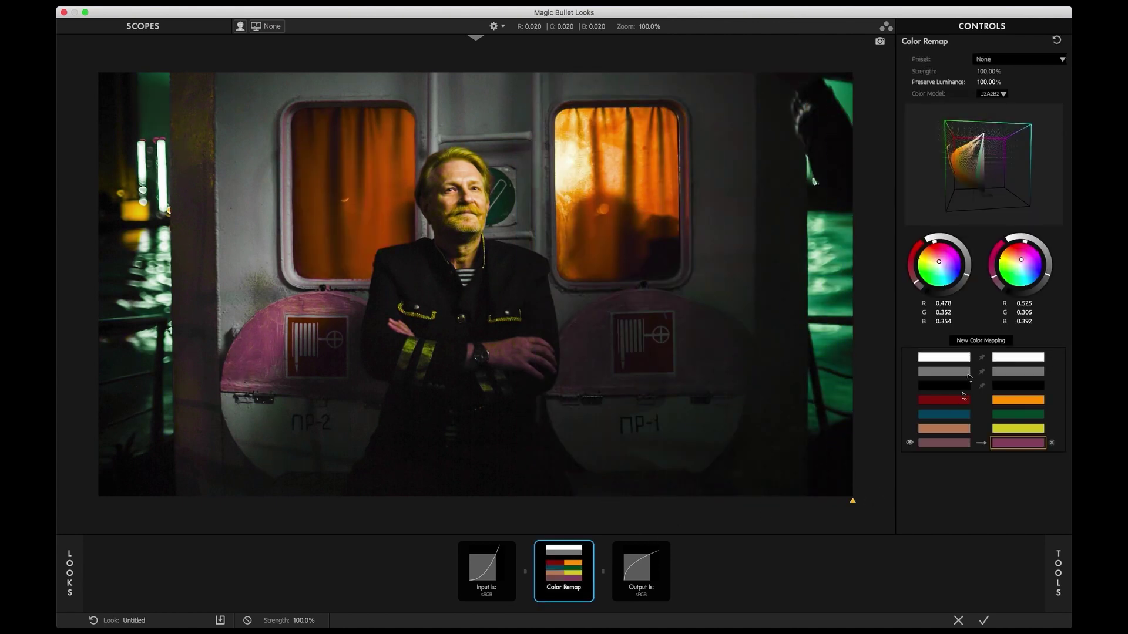
# Add a mapping sampled from the man's forehead (R 0.960, G 0.724, B 0.661) and compare before/after.
pyautogui.click(981, 341)
pyautogui.click(463, 175)
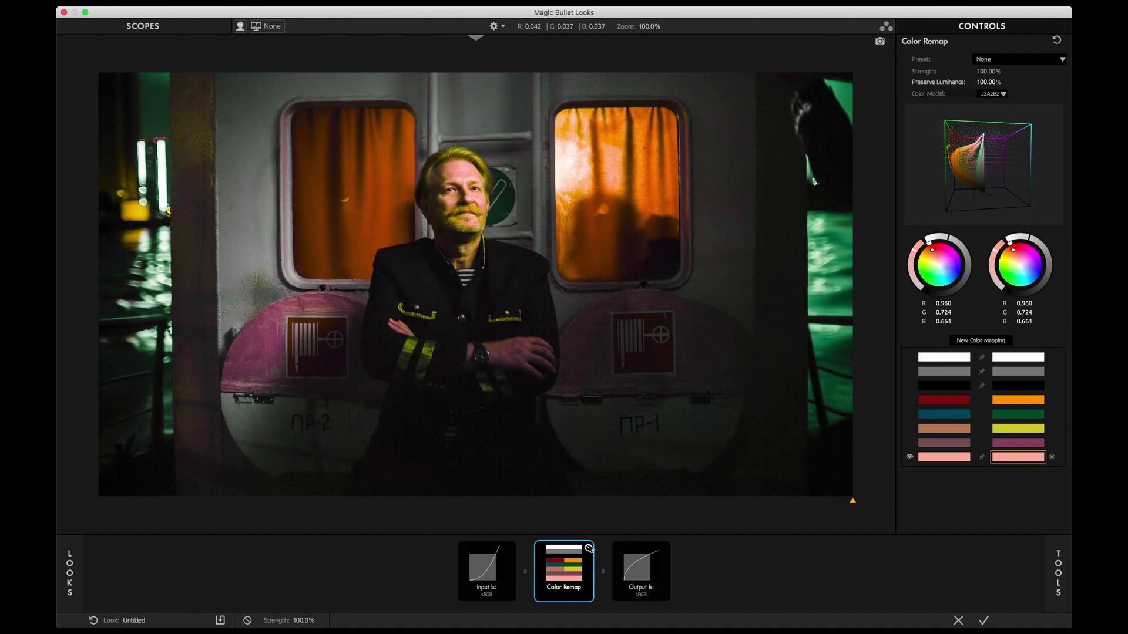
pyautogui.click(588, 548)
pyautogui.click(589, 548)
pyautogui.click(589, 548)
pyautogui.click(589, 549)
pyautogui.click(588, 548)
pyautogui.click(589, 548)
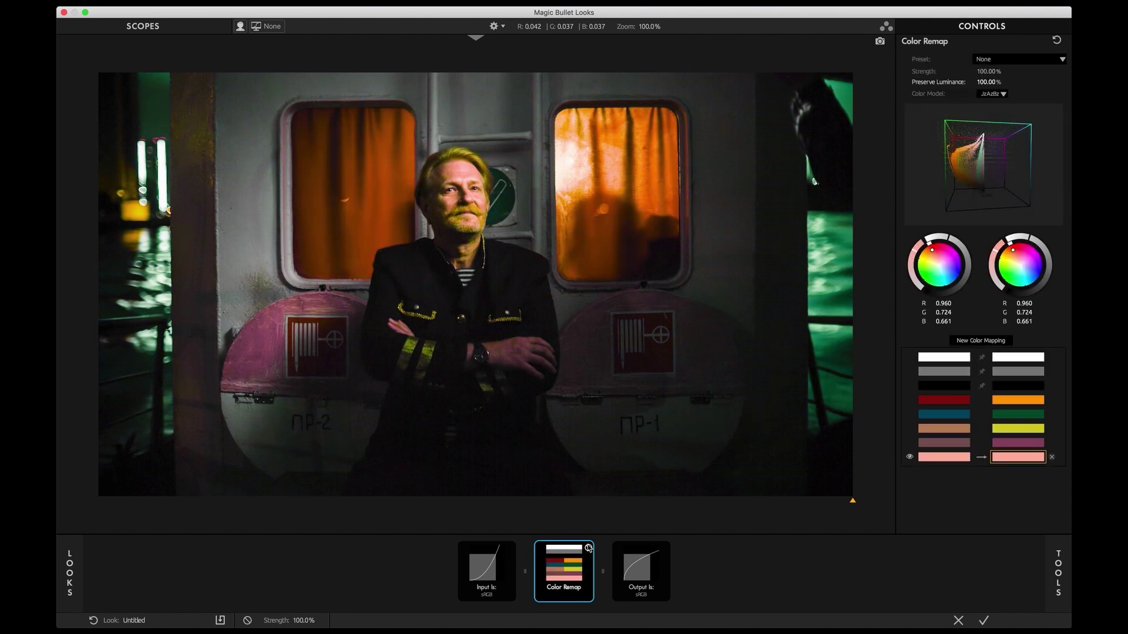